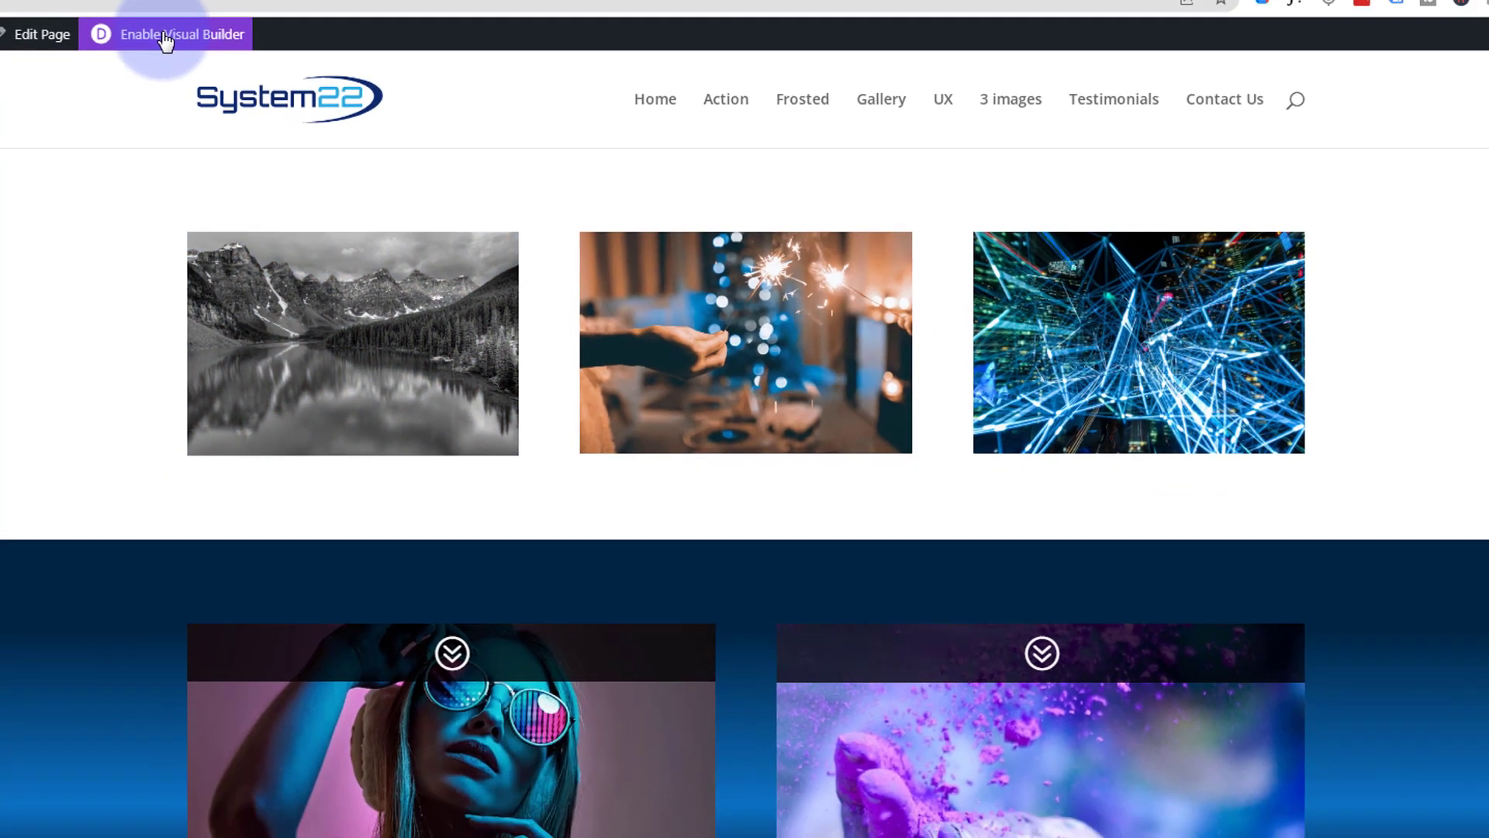
Enable the Visual Builder for the page and delete the existing row of three images in the first section
click(82, 12)
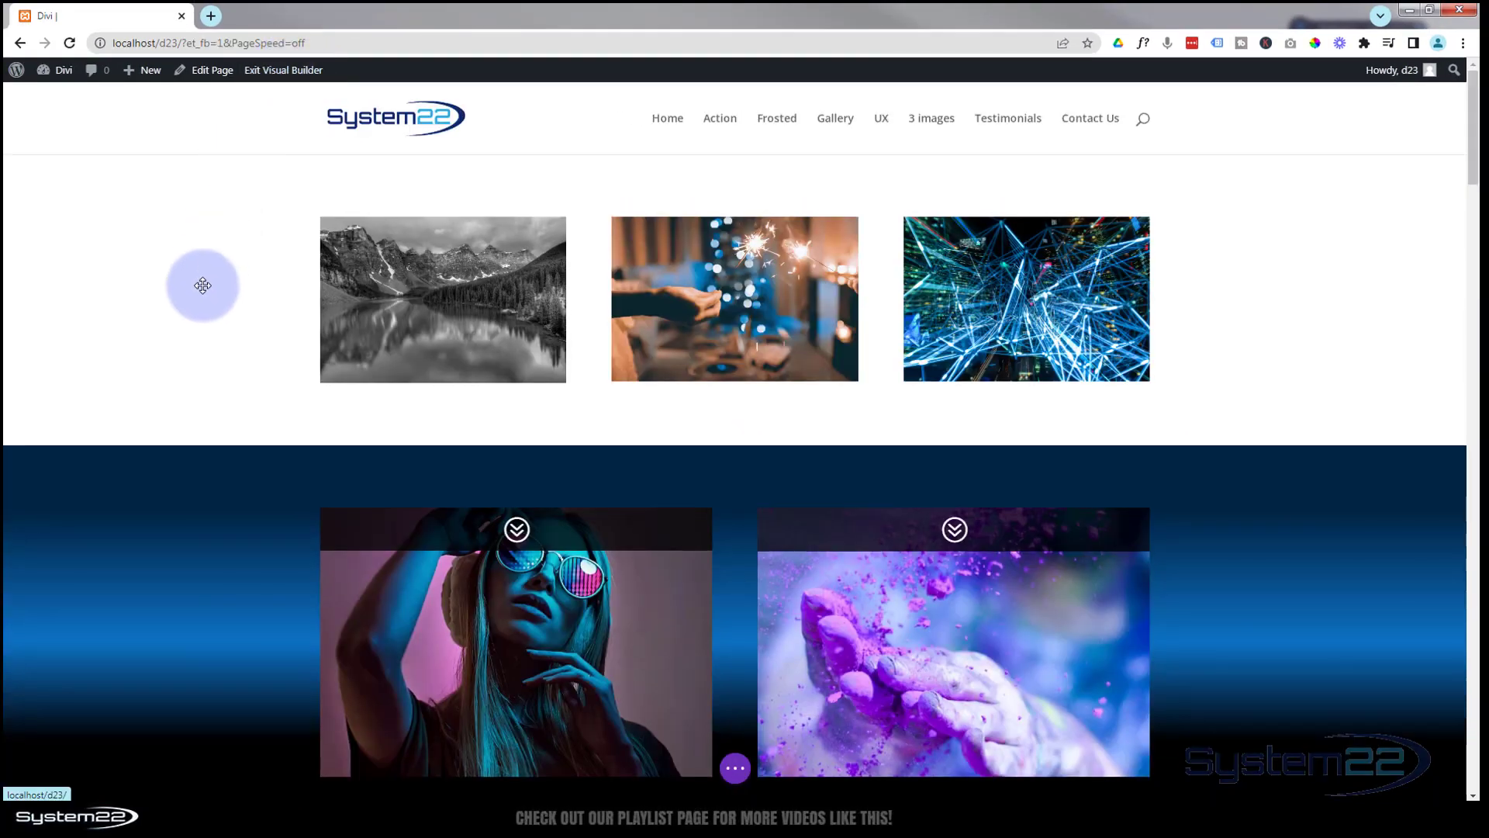
mouse_move(186, 264)
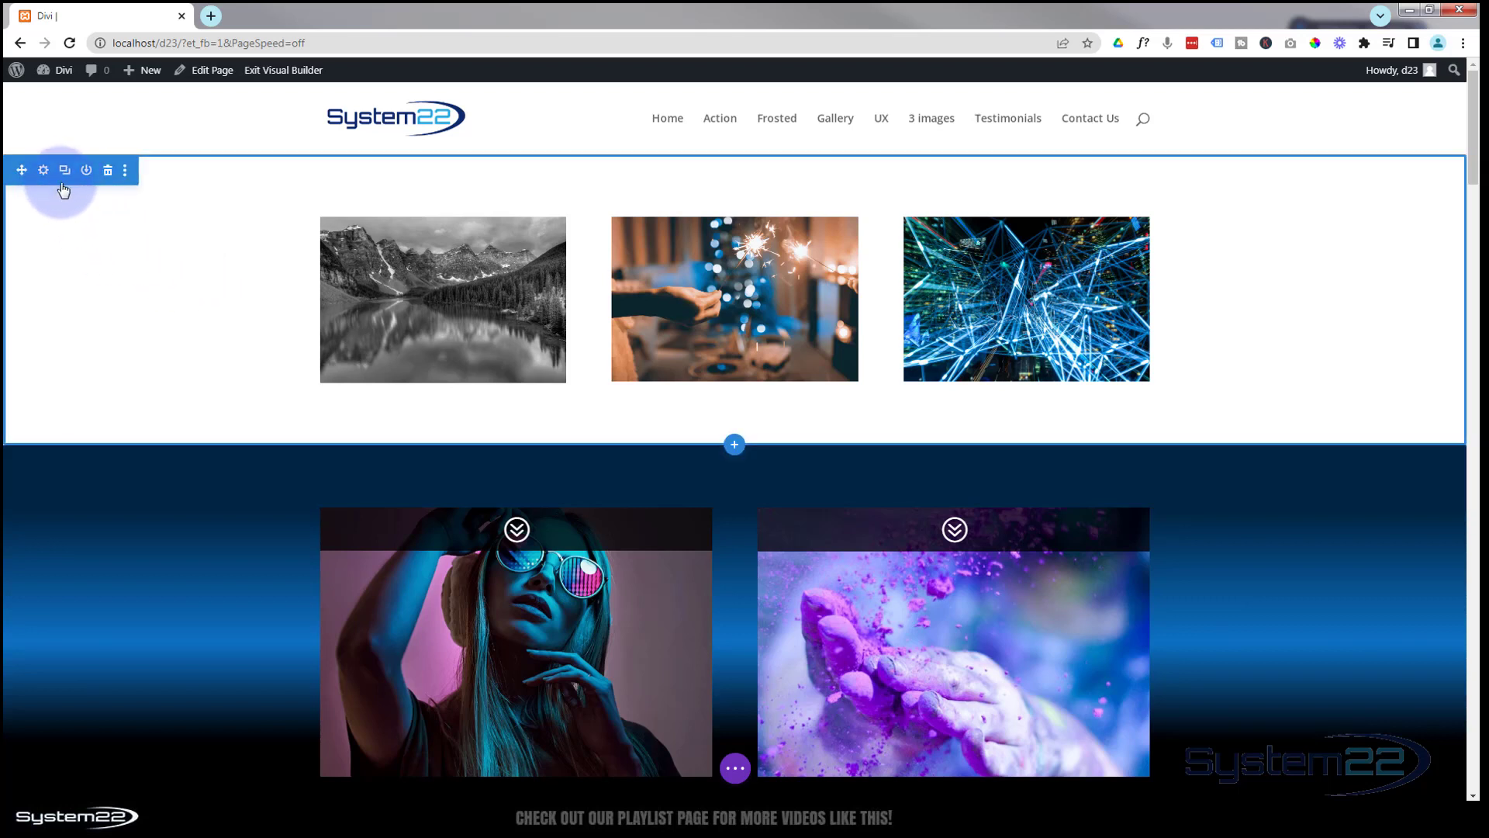
mouse_move(378, 261)
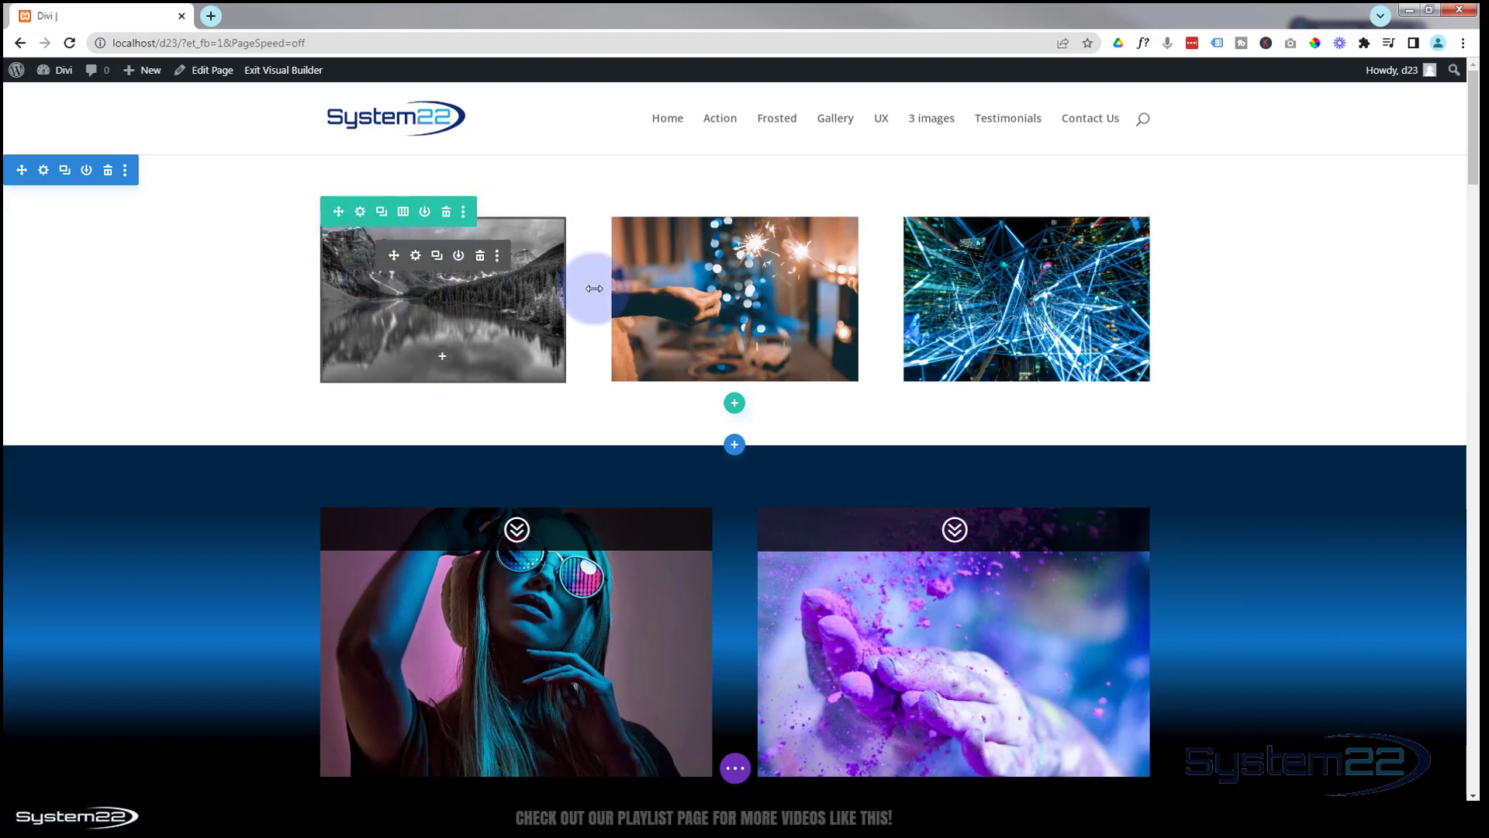
mouse_move(962, 304)
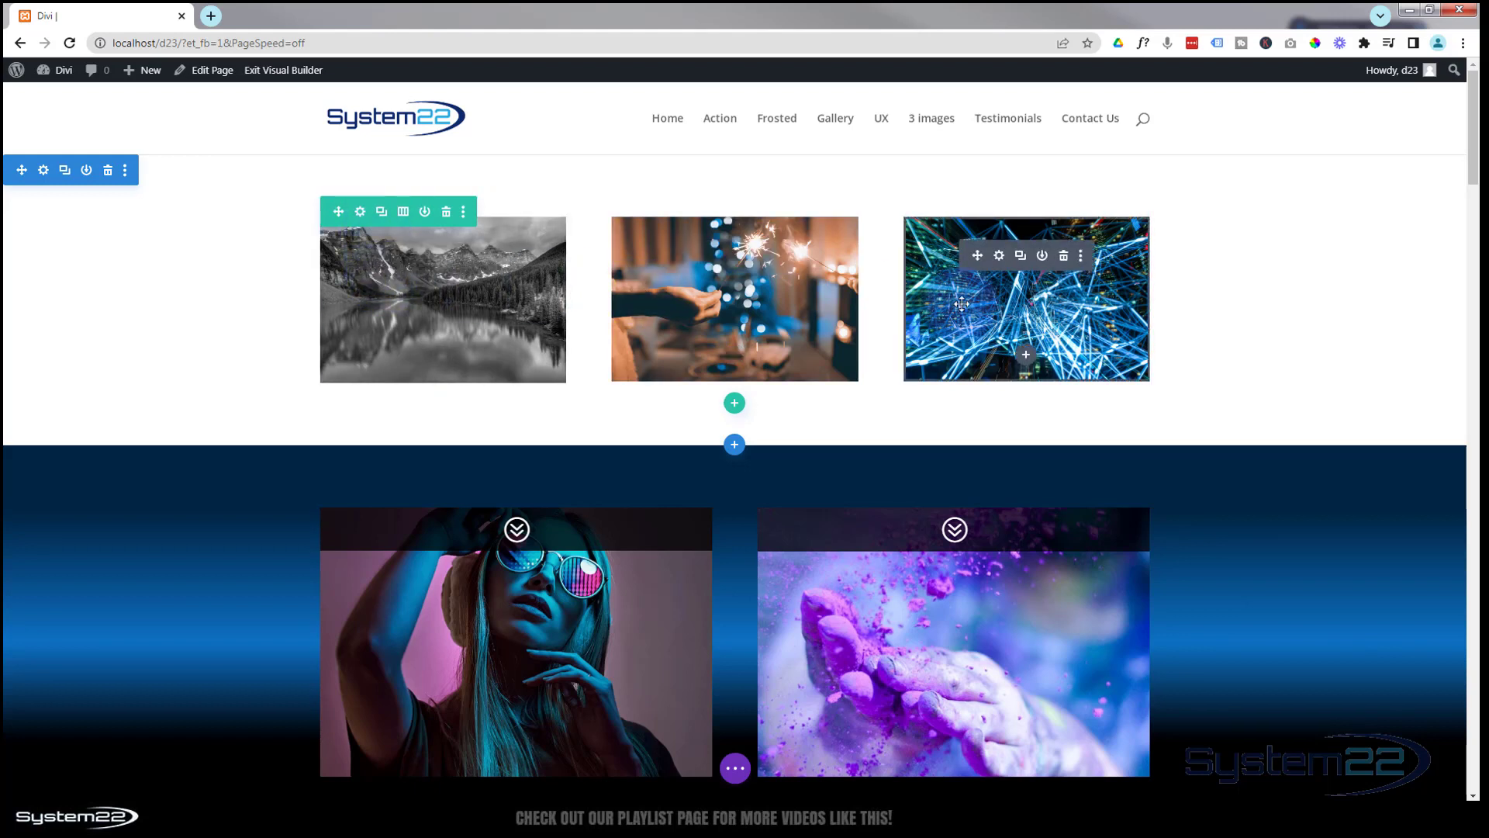
click(448, 221)
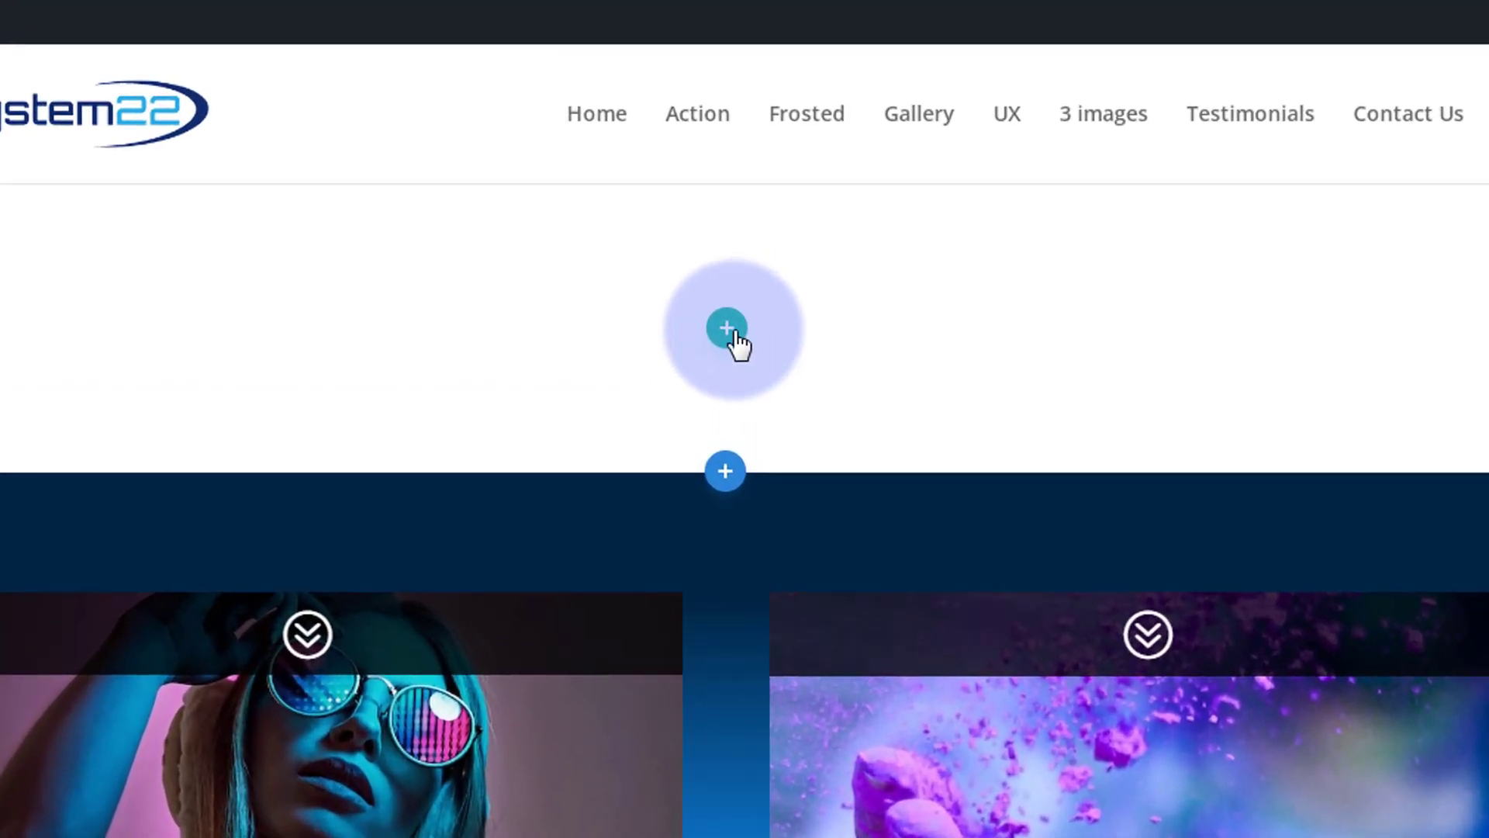
Insert a row with three equal columns in the empty section and add an Image module to its first column
click(728, 330)
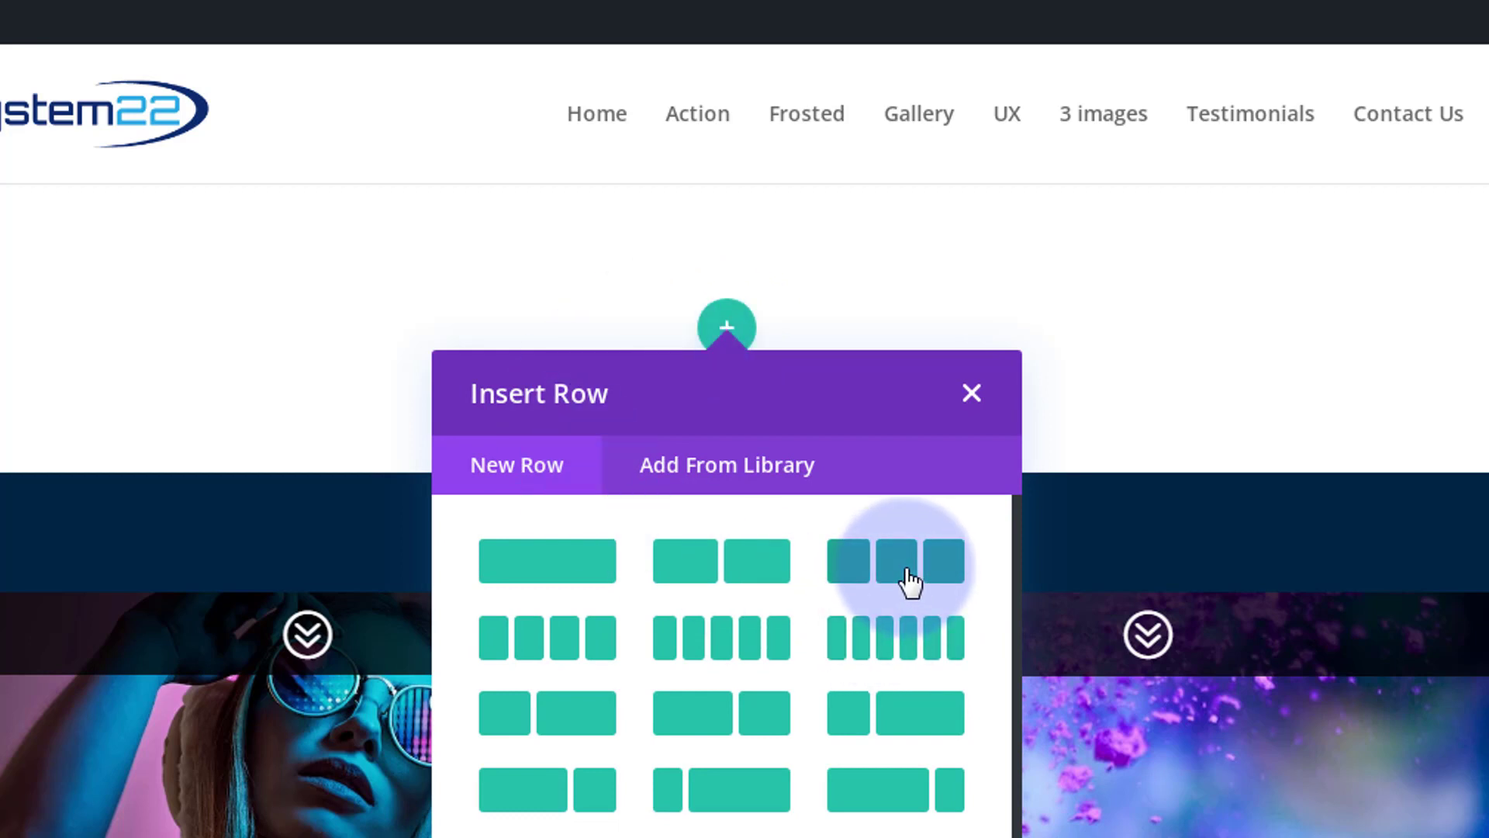
click(905, 578)
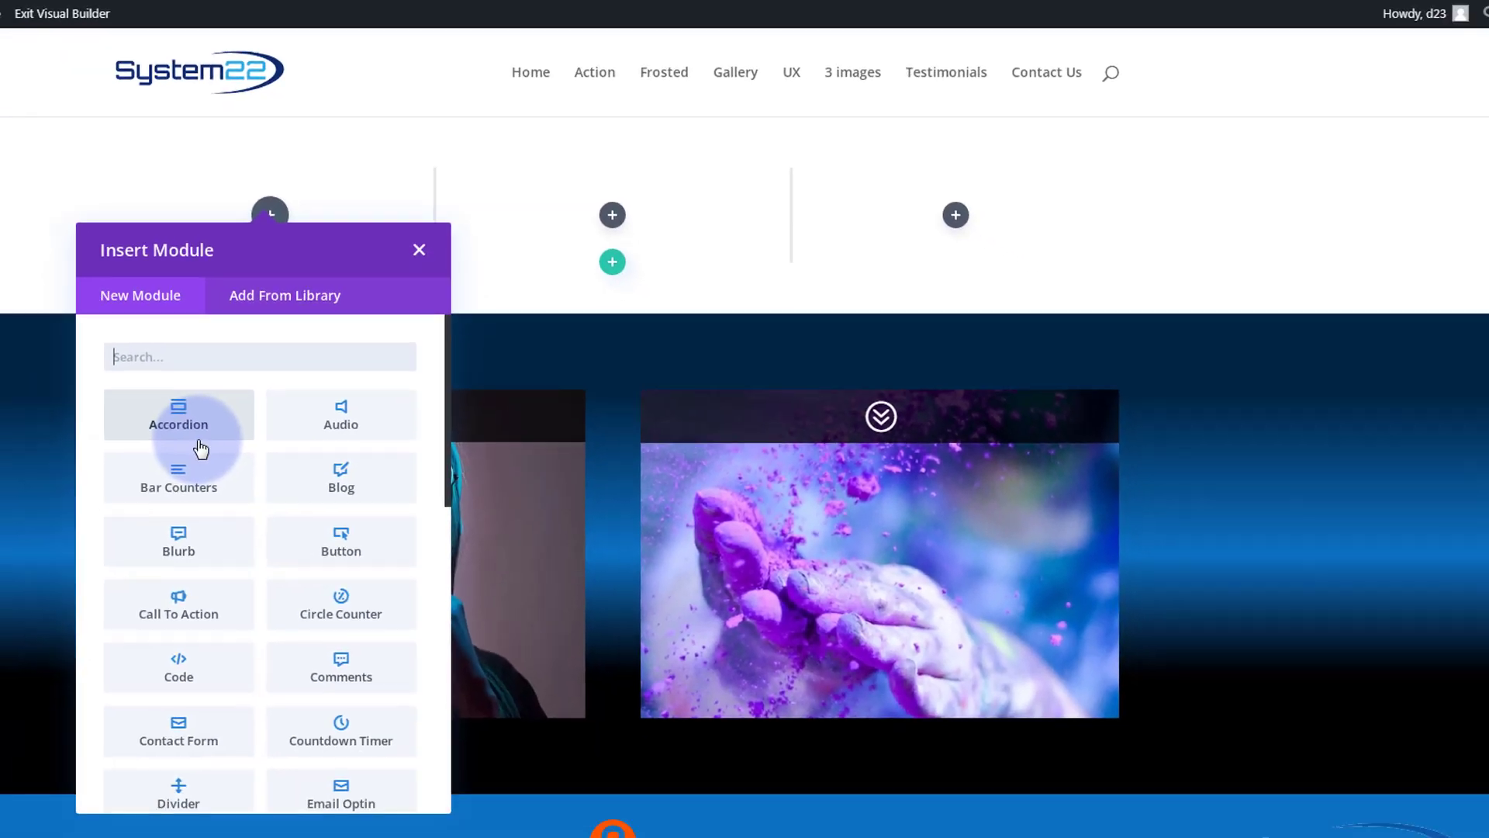
scroll(122, 610, down, 3)
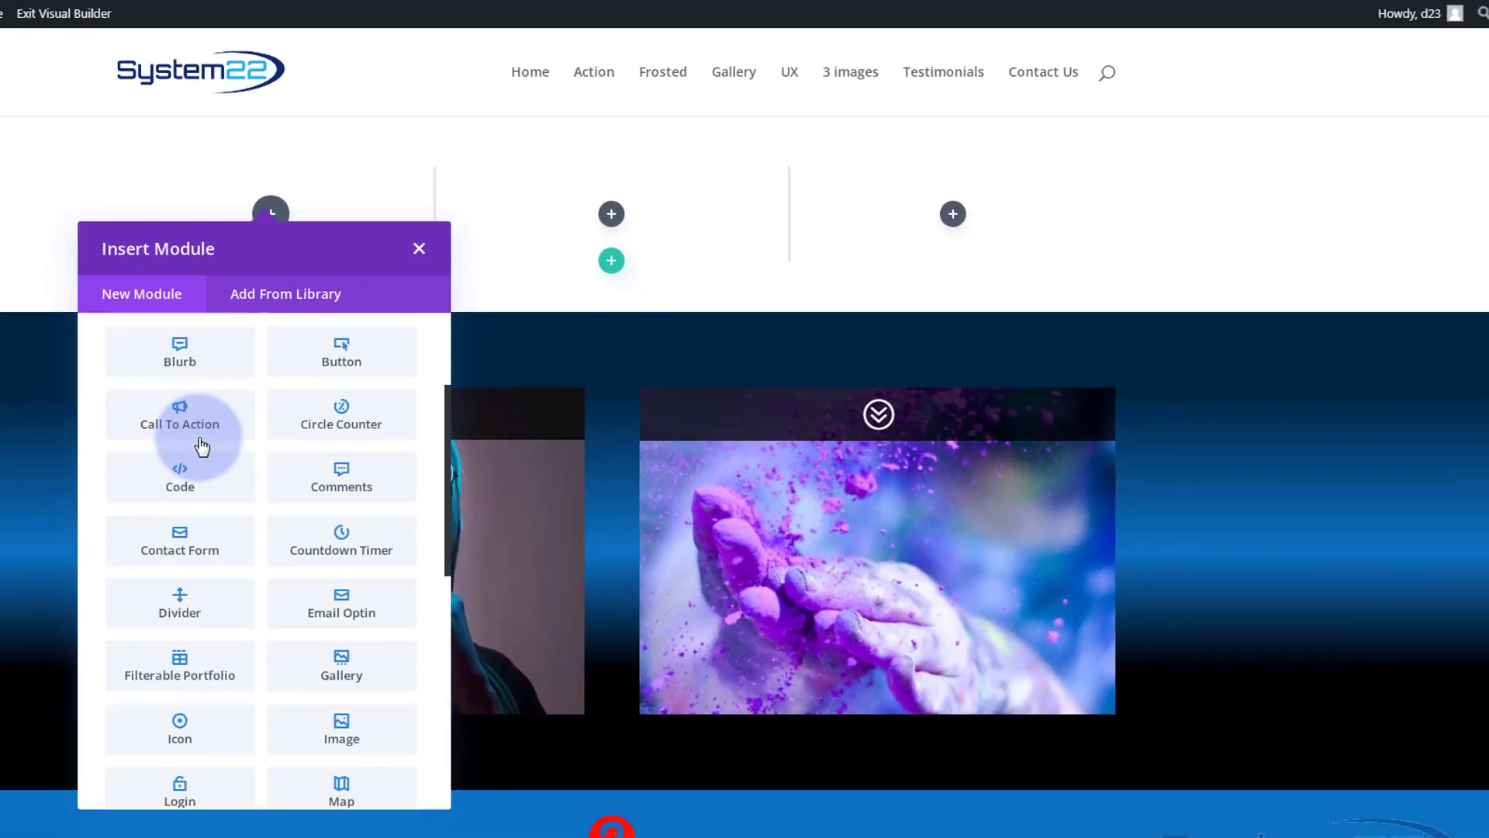
scroll(125, 608, down, 3)
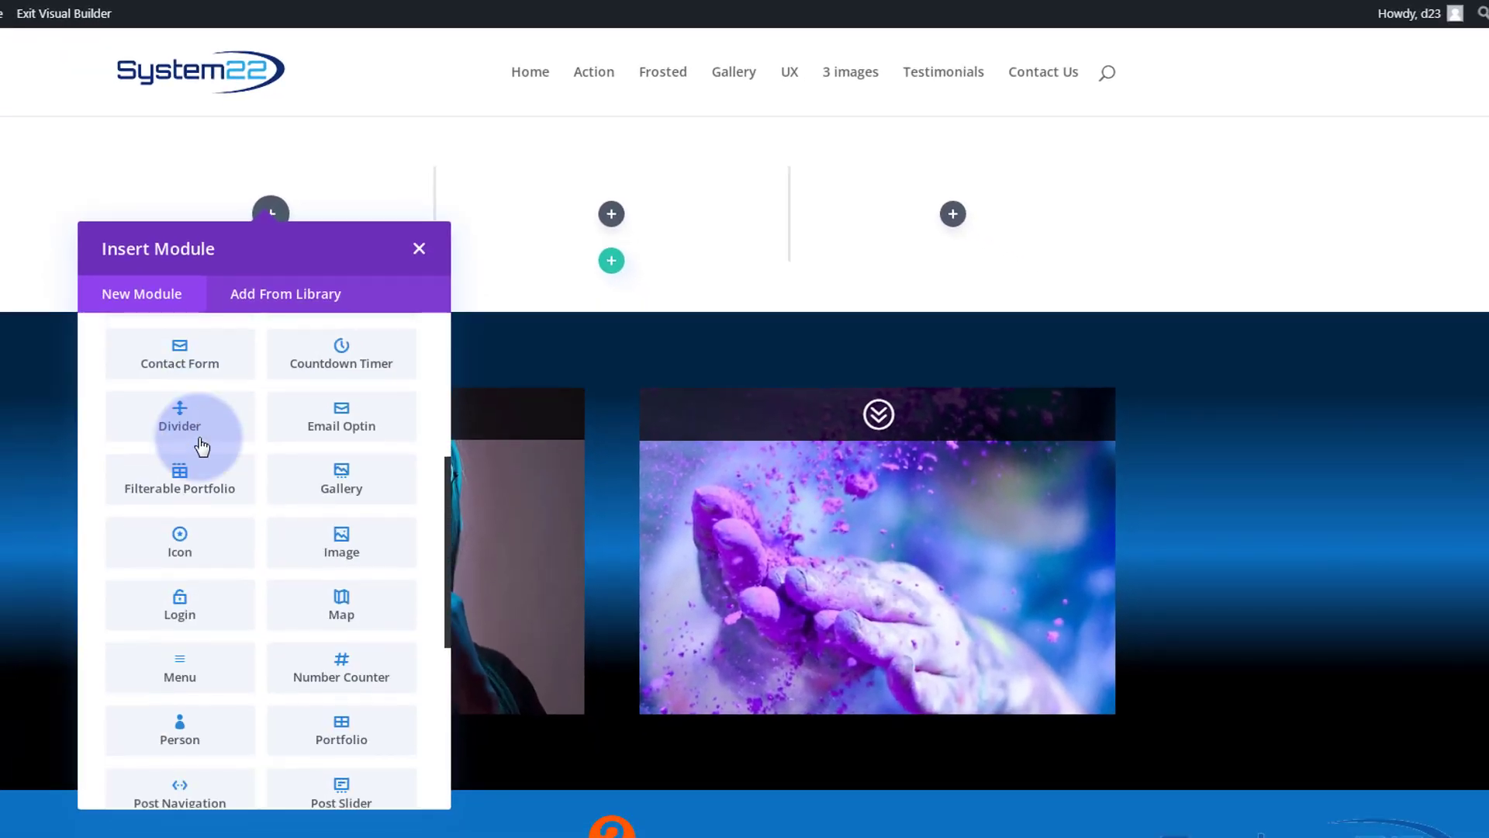
click(360, 553)
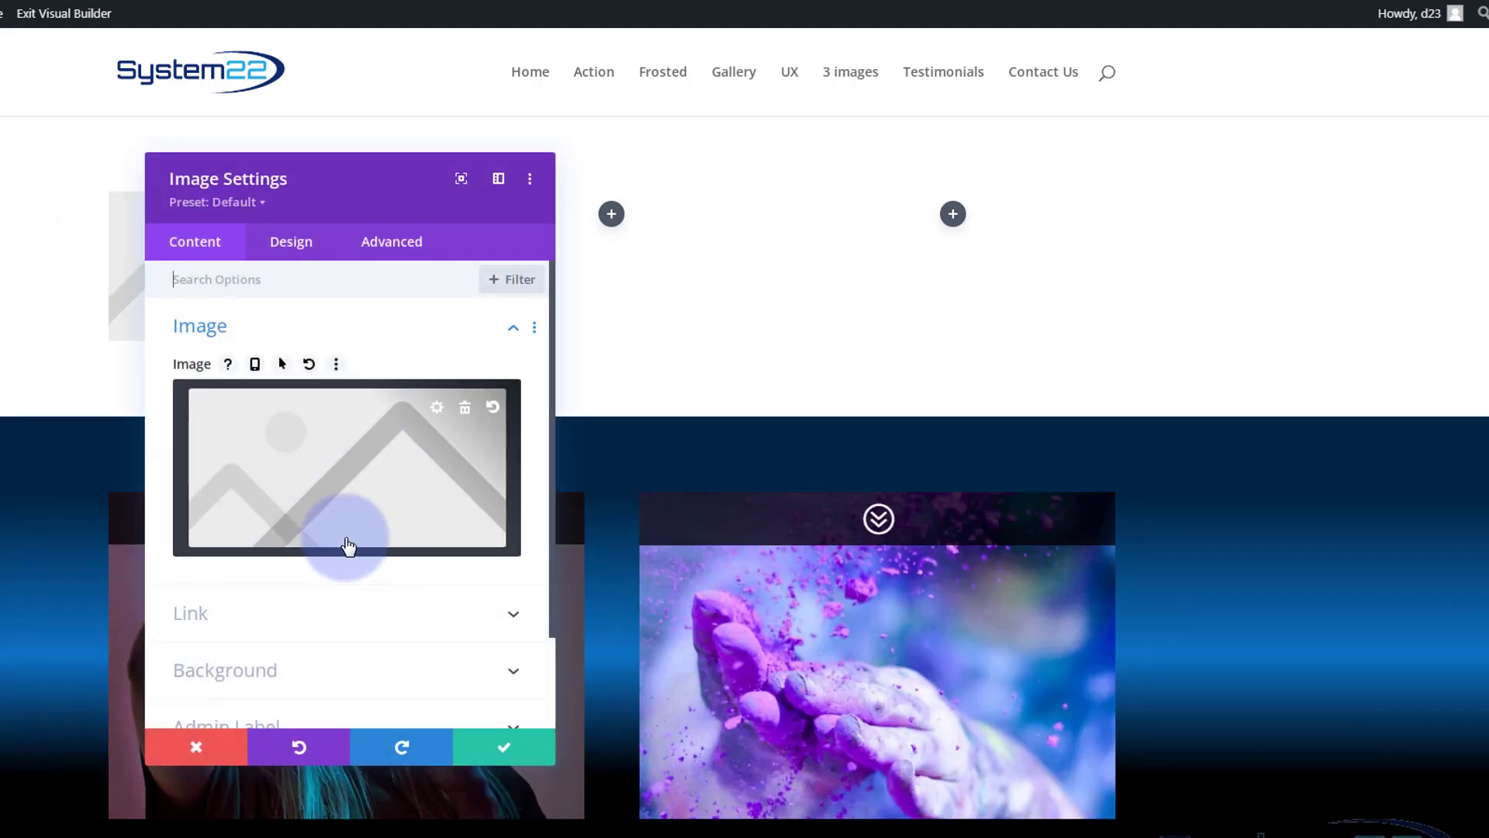
Set the module's image to the mountain lake photo pexels-james-wheeler-417074.jpg from the media library
click(274, 458)
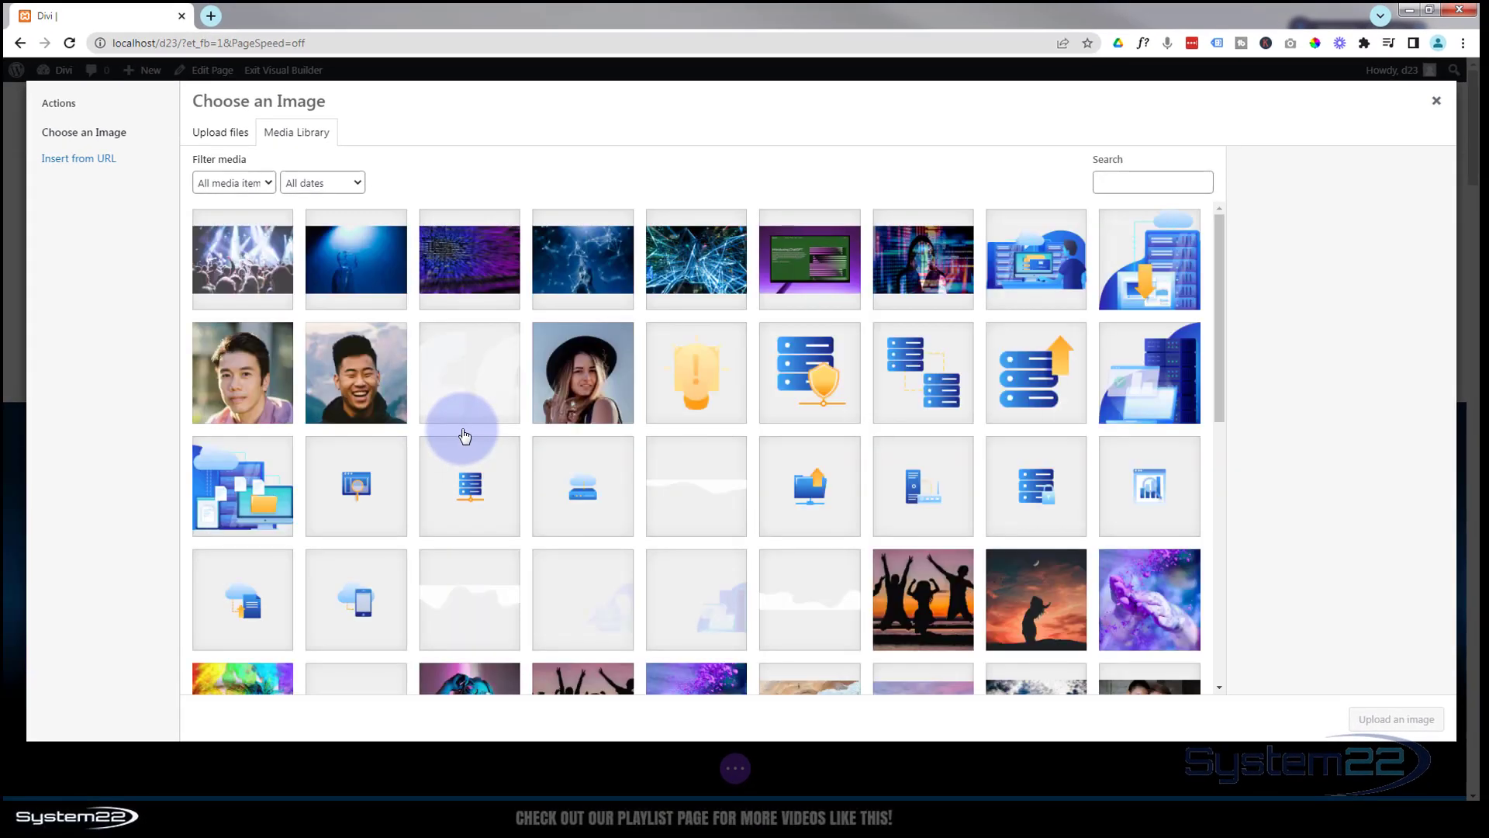
scroll(469, 435, down, 5)
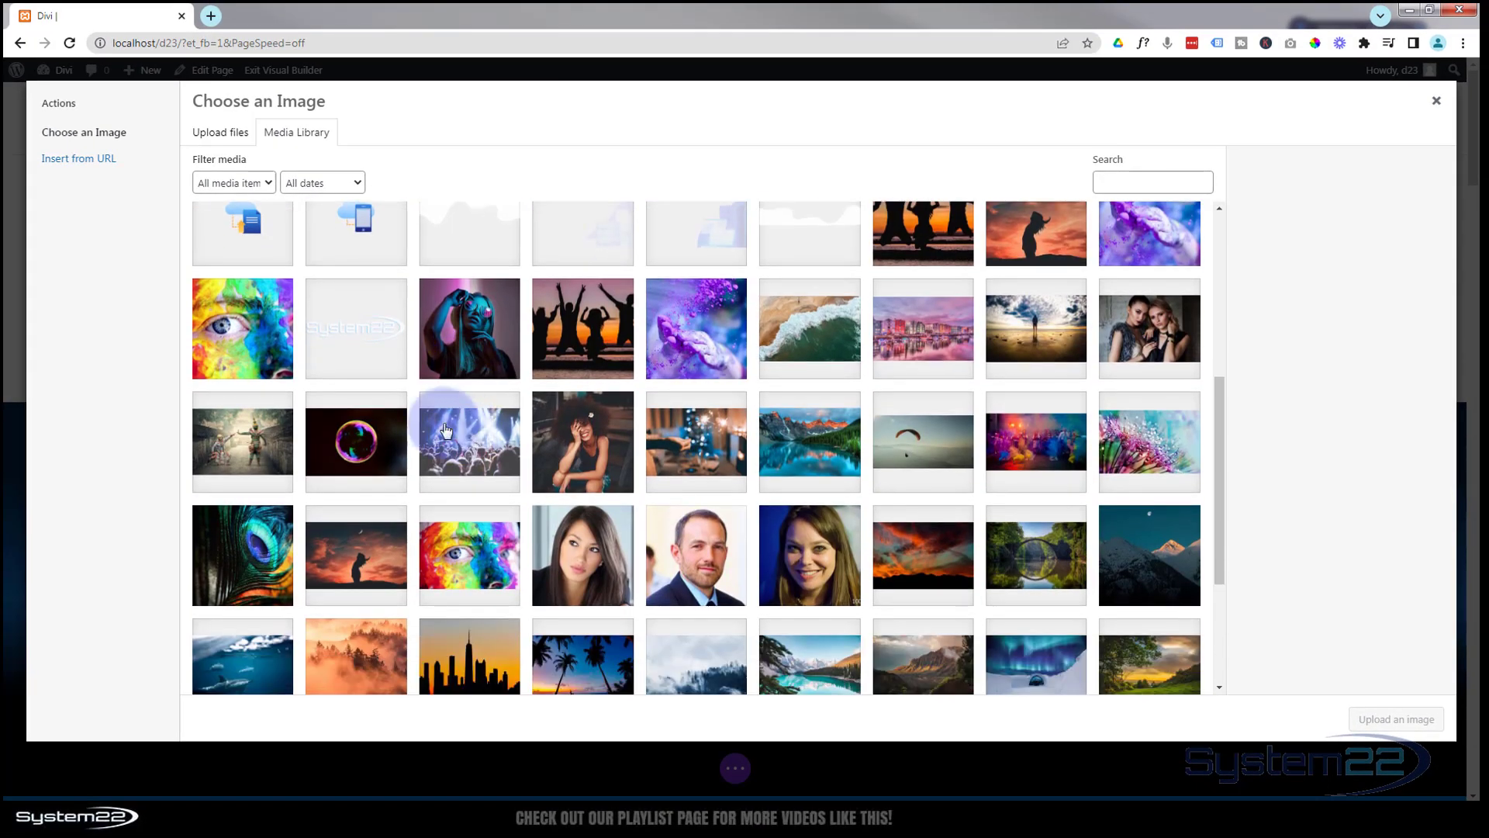
click(812, 449)
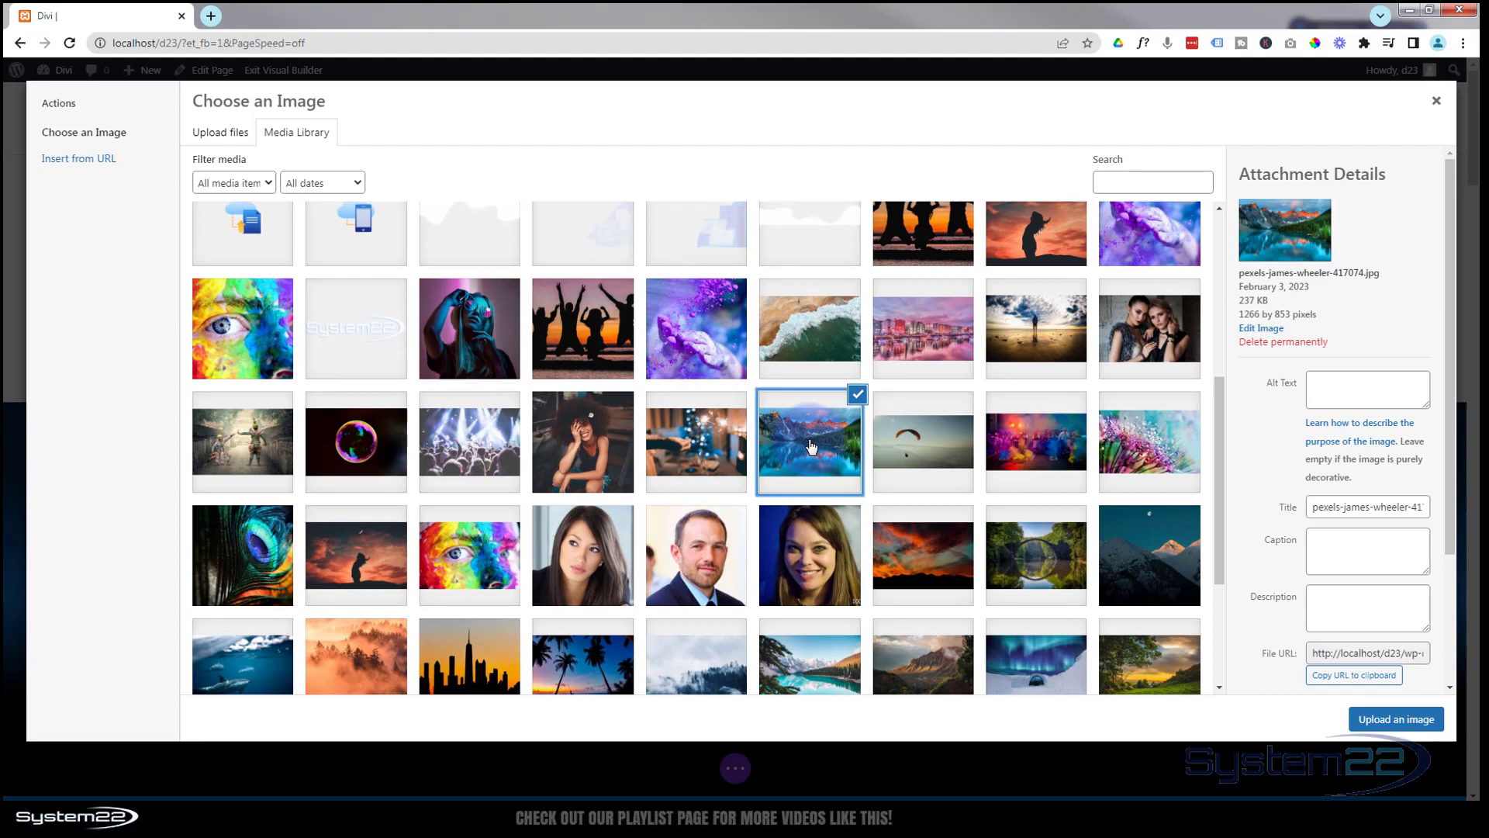
click(1396, 719)
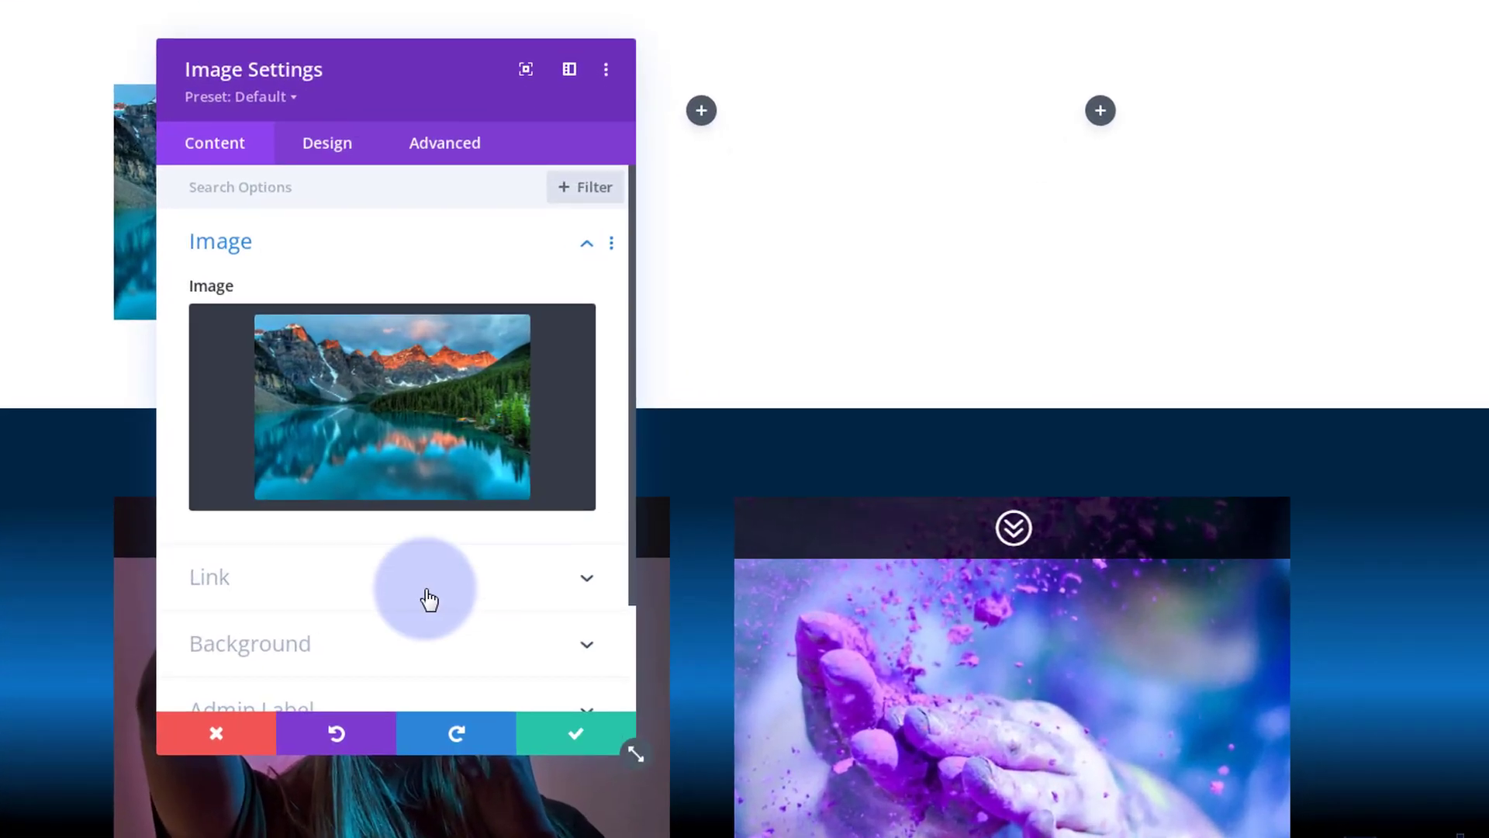
Try the image's Open in Lightbox option and look over its link URL and link target choices
click(535, 578)
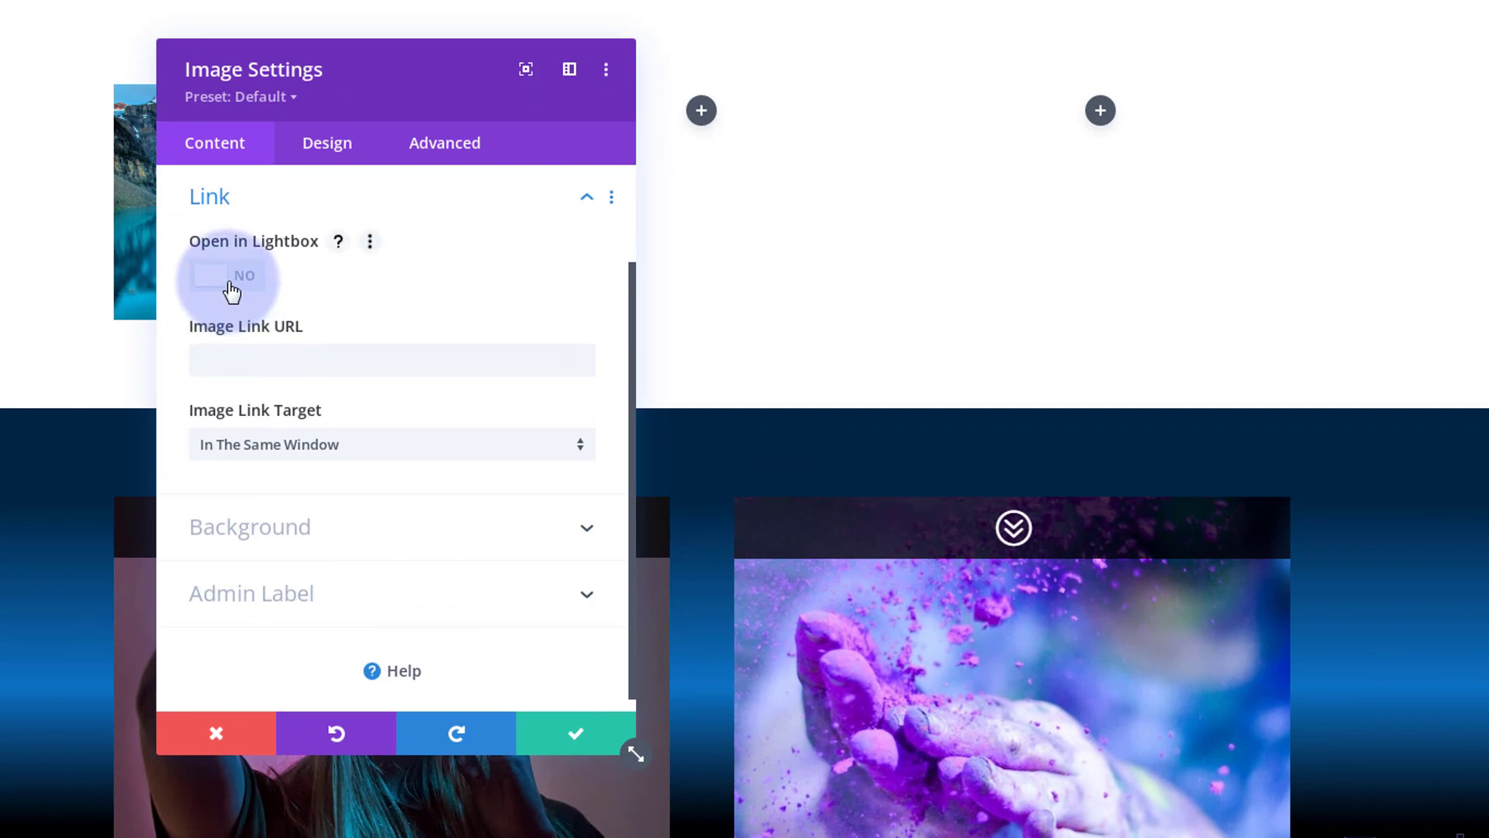
click(231, 292)
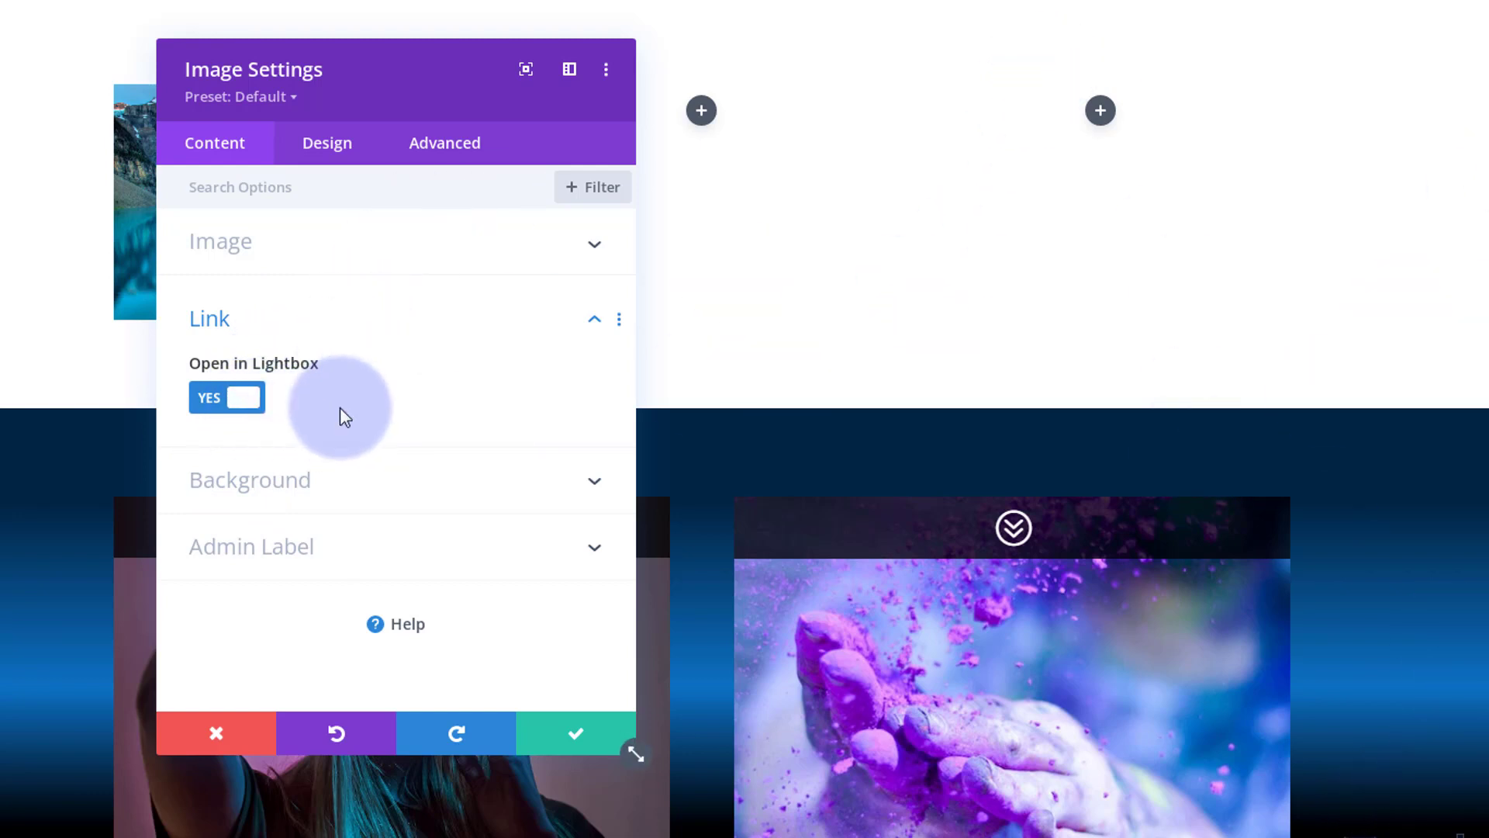
click(214, 400)
click(216, 489)
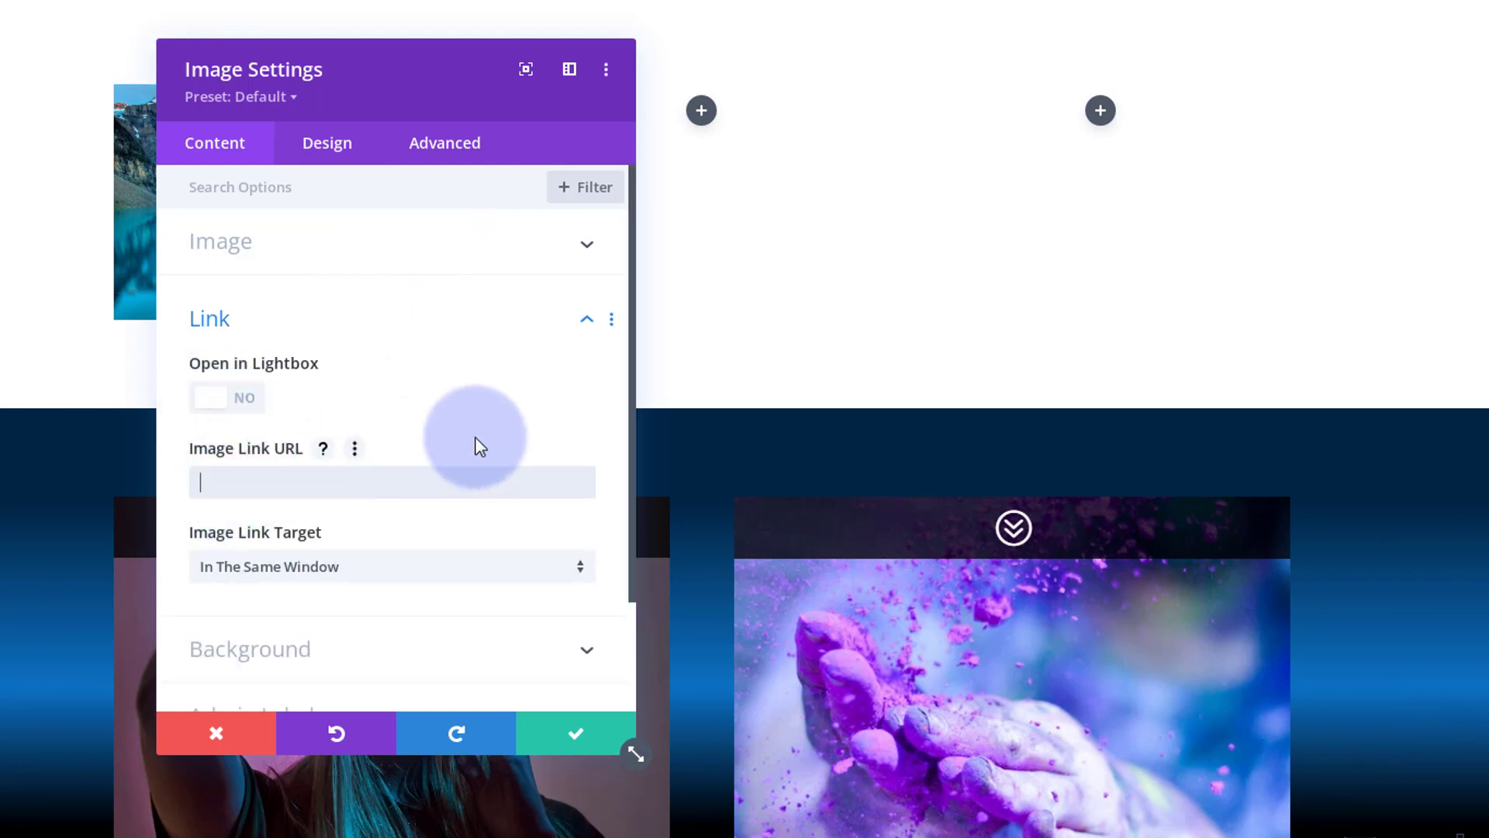
scroll(467, 394, down, 2)
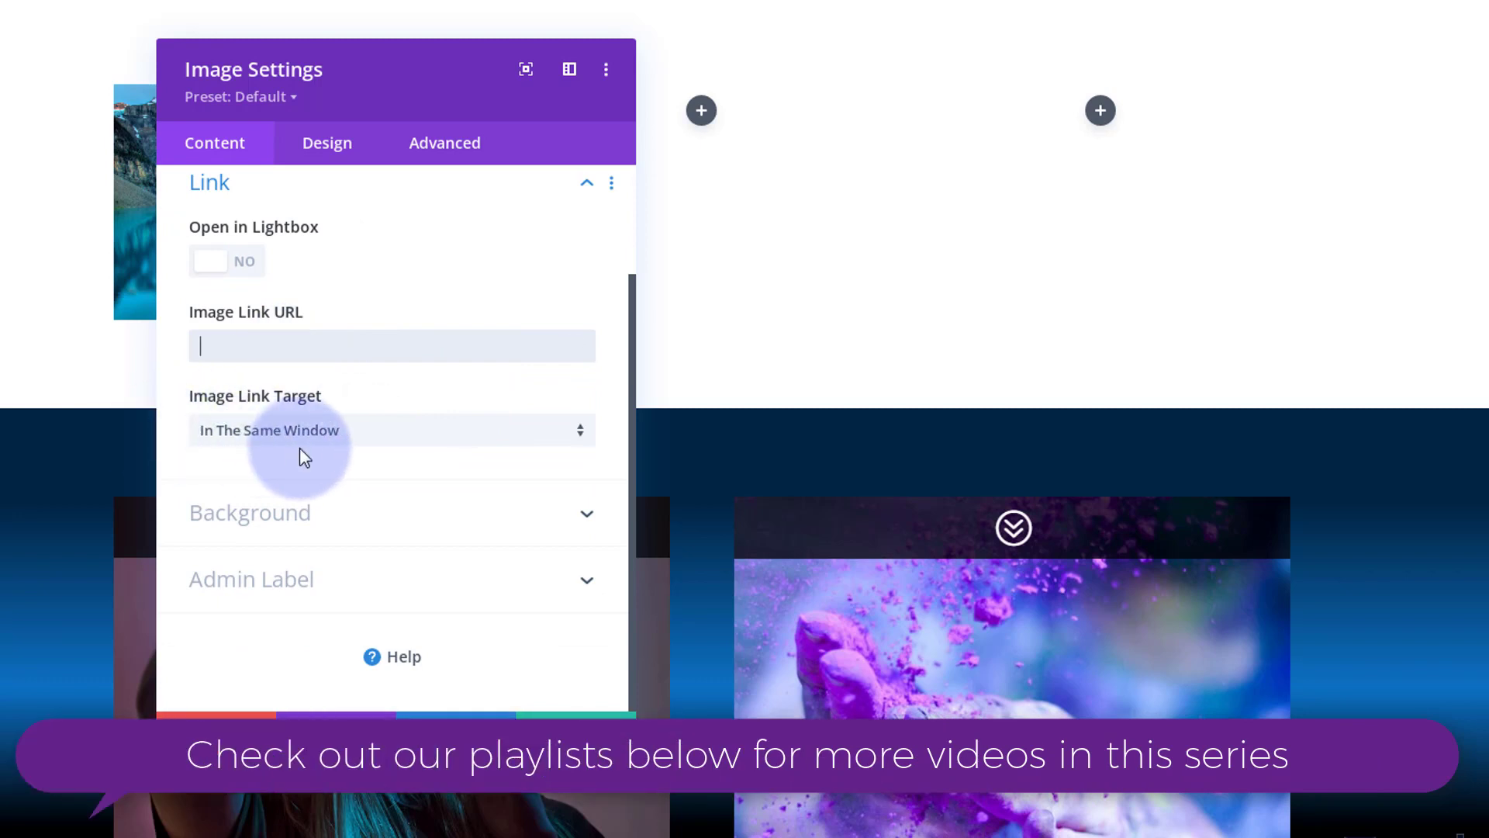
click(390, 448)
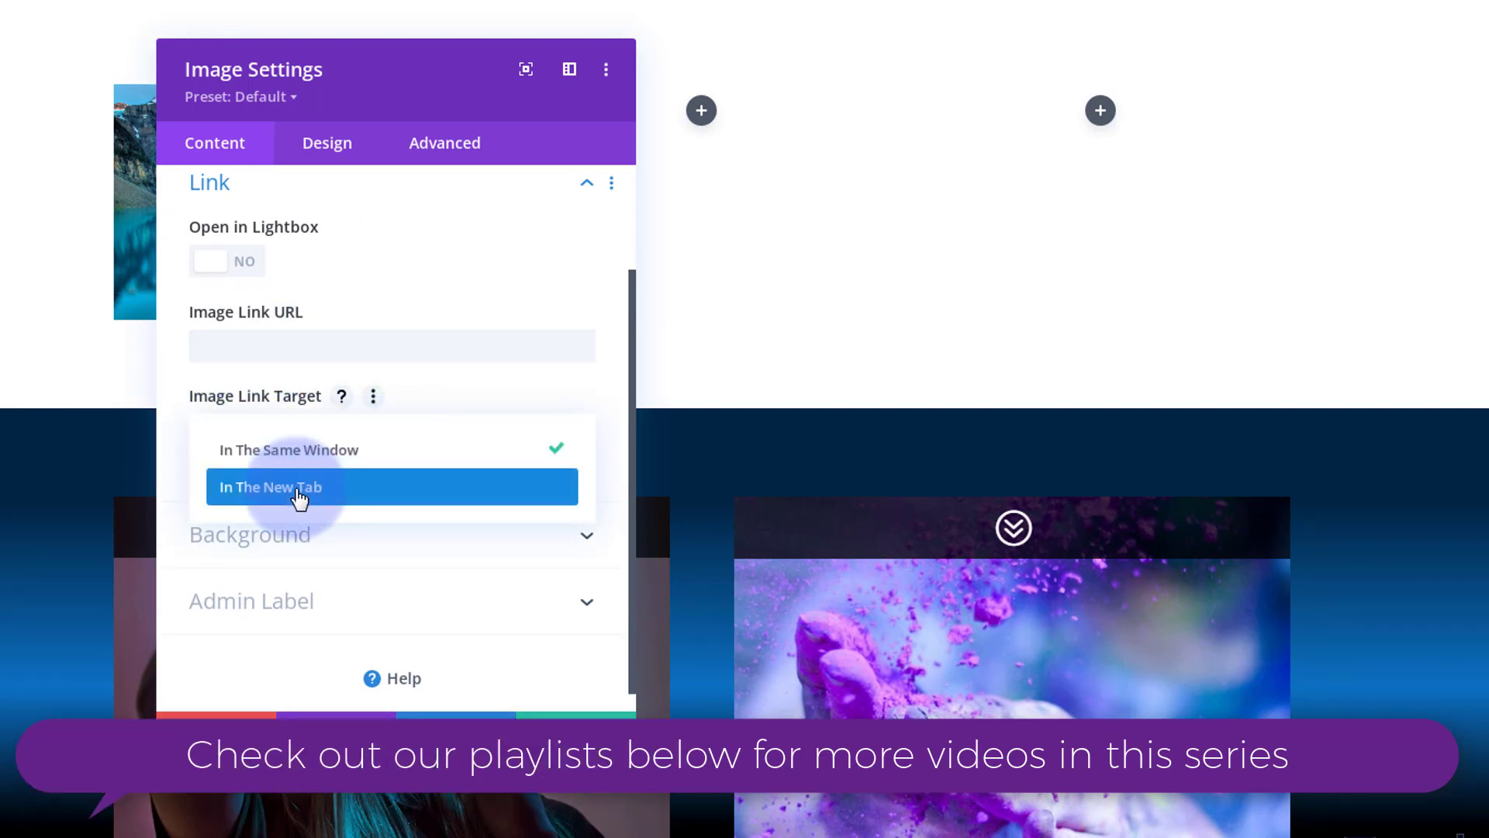
click(178, 451)
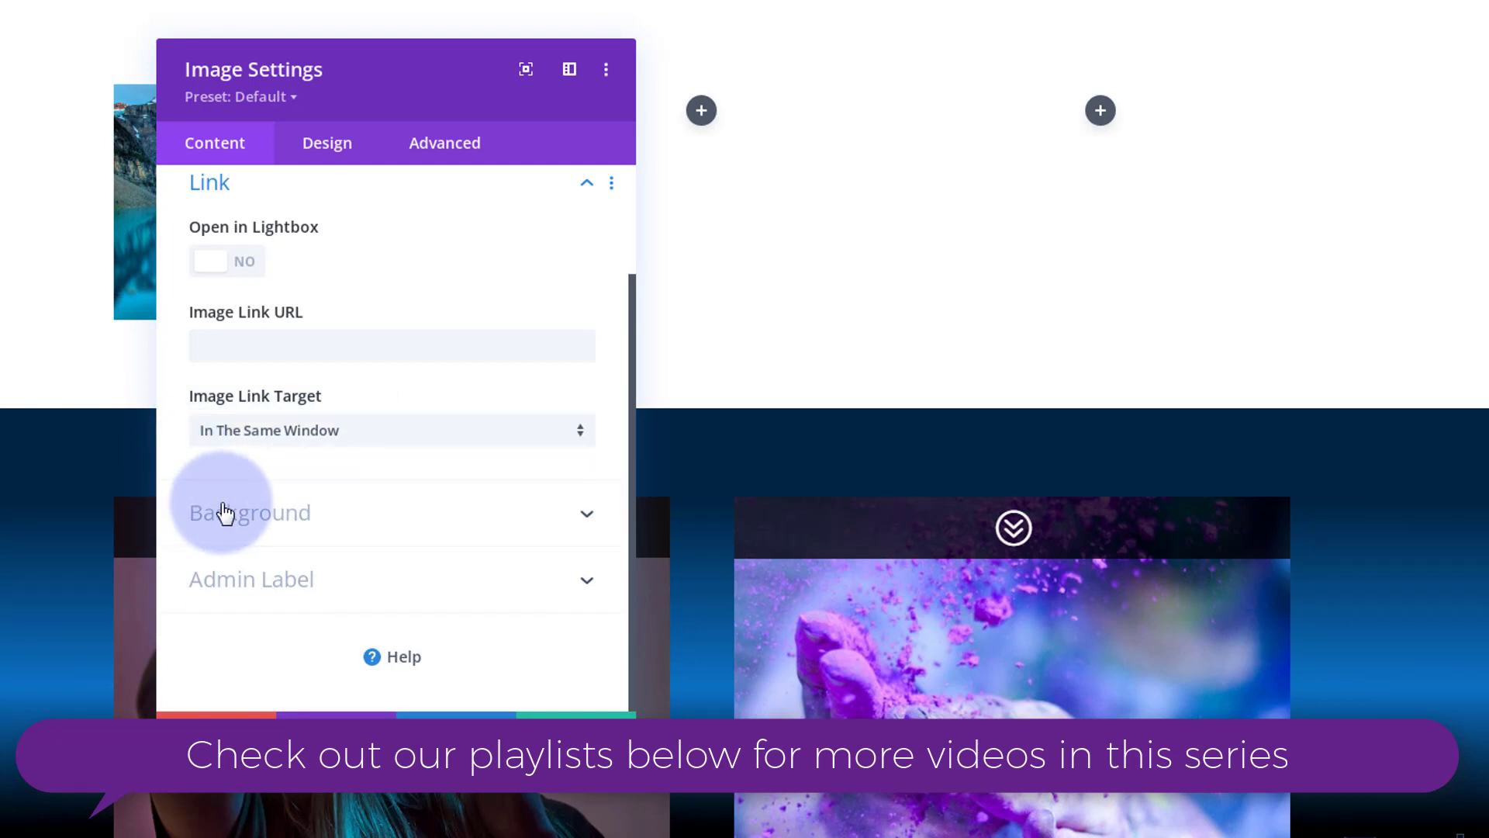
Uncover the image preview, enable hover options for the image's Saturation filter, and set the desktop saturation to 0%
drag(395, 103, 880, 67)
click(705, 117)
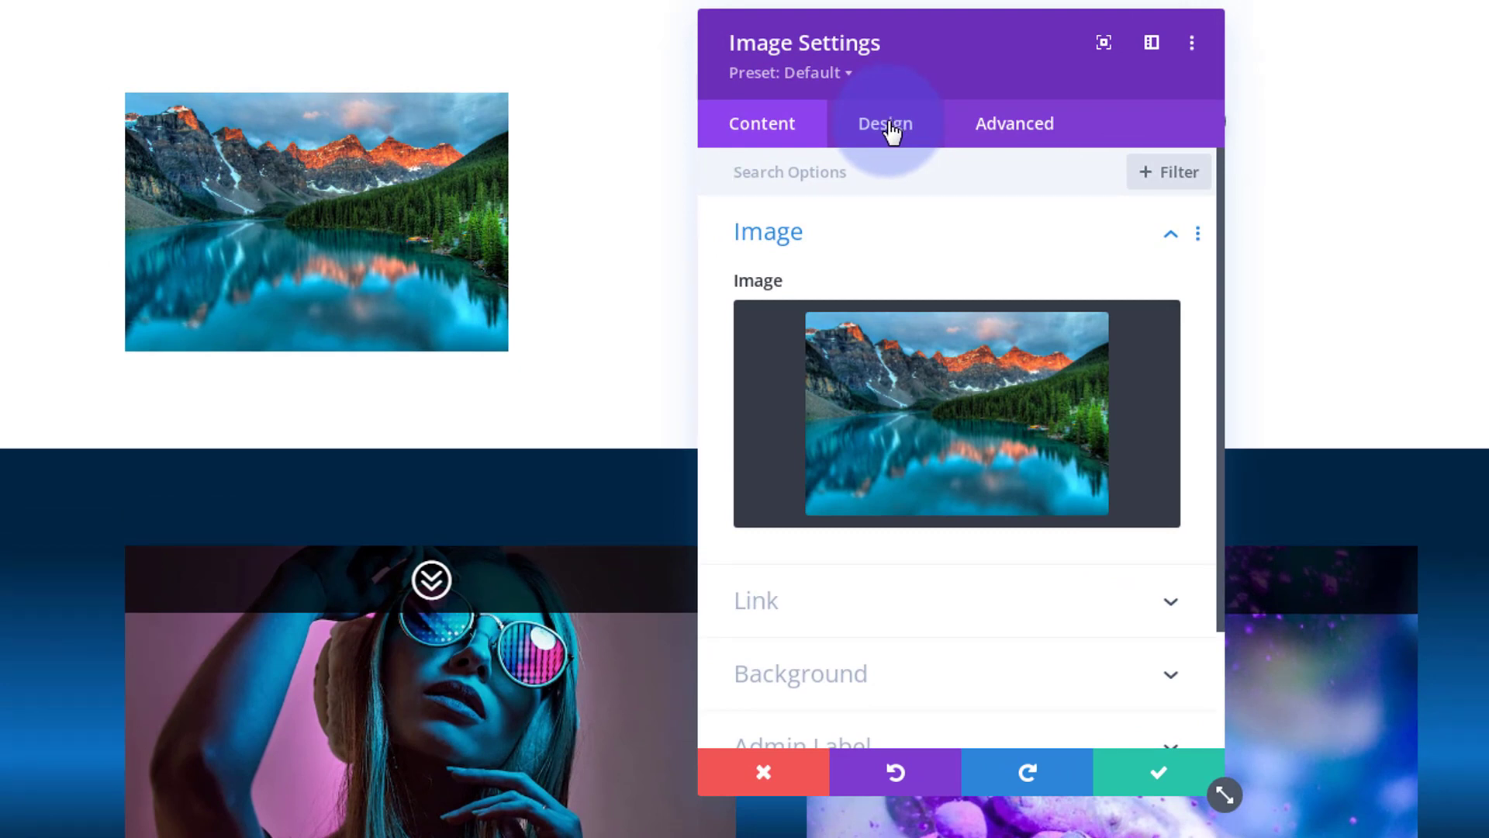
click(891, 132)
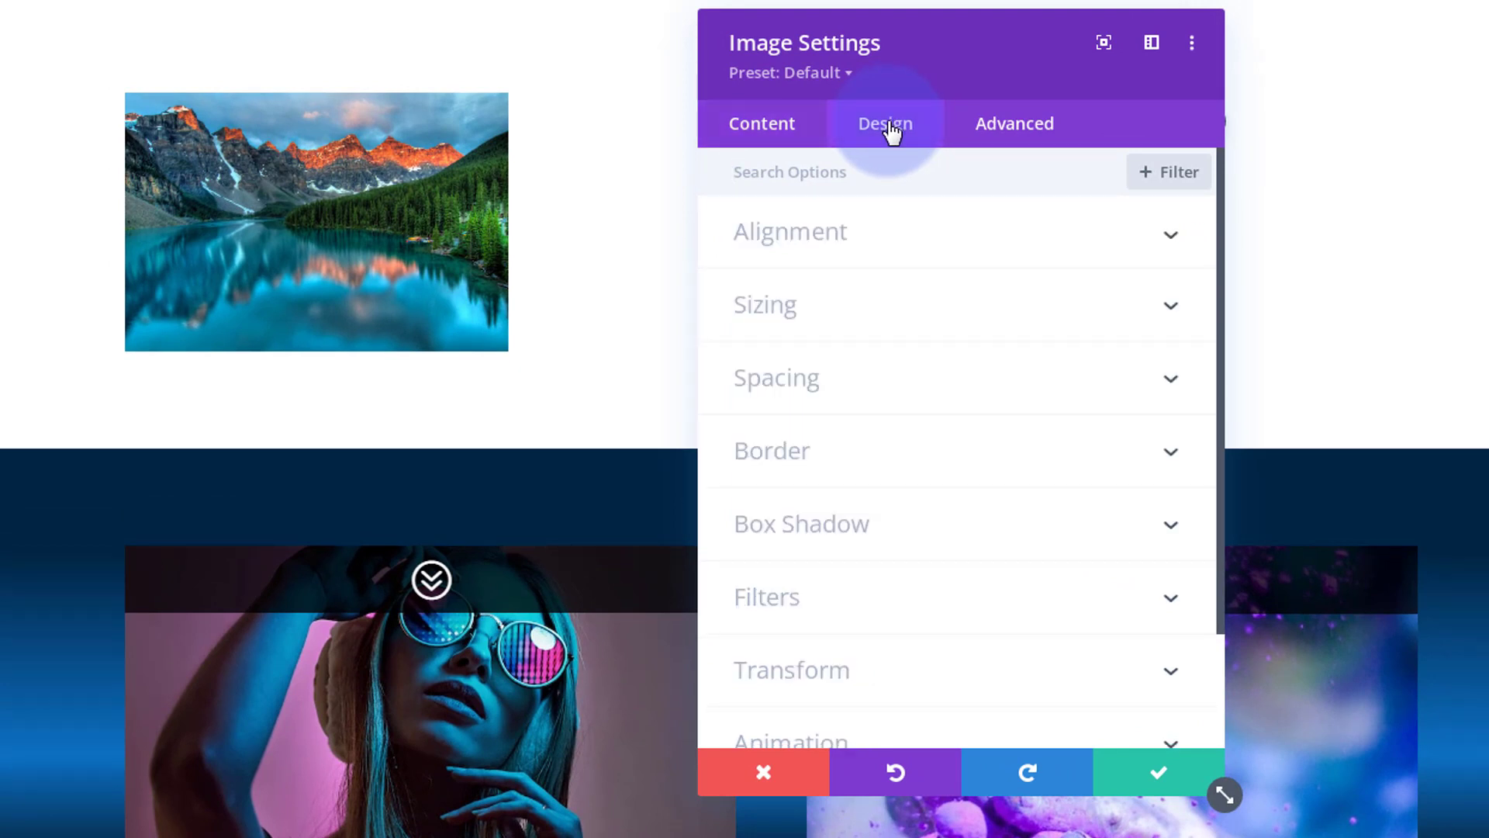
scroll(887, 286, down, 3)
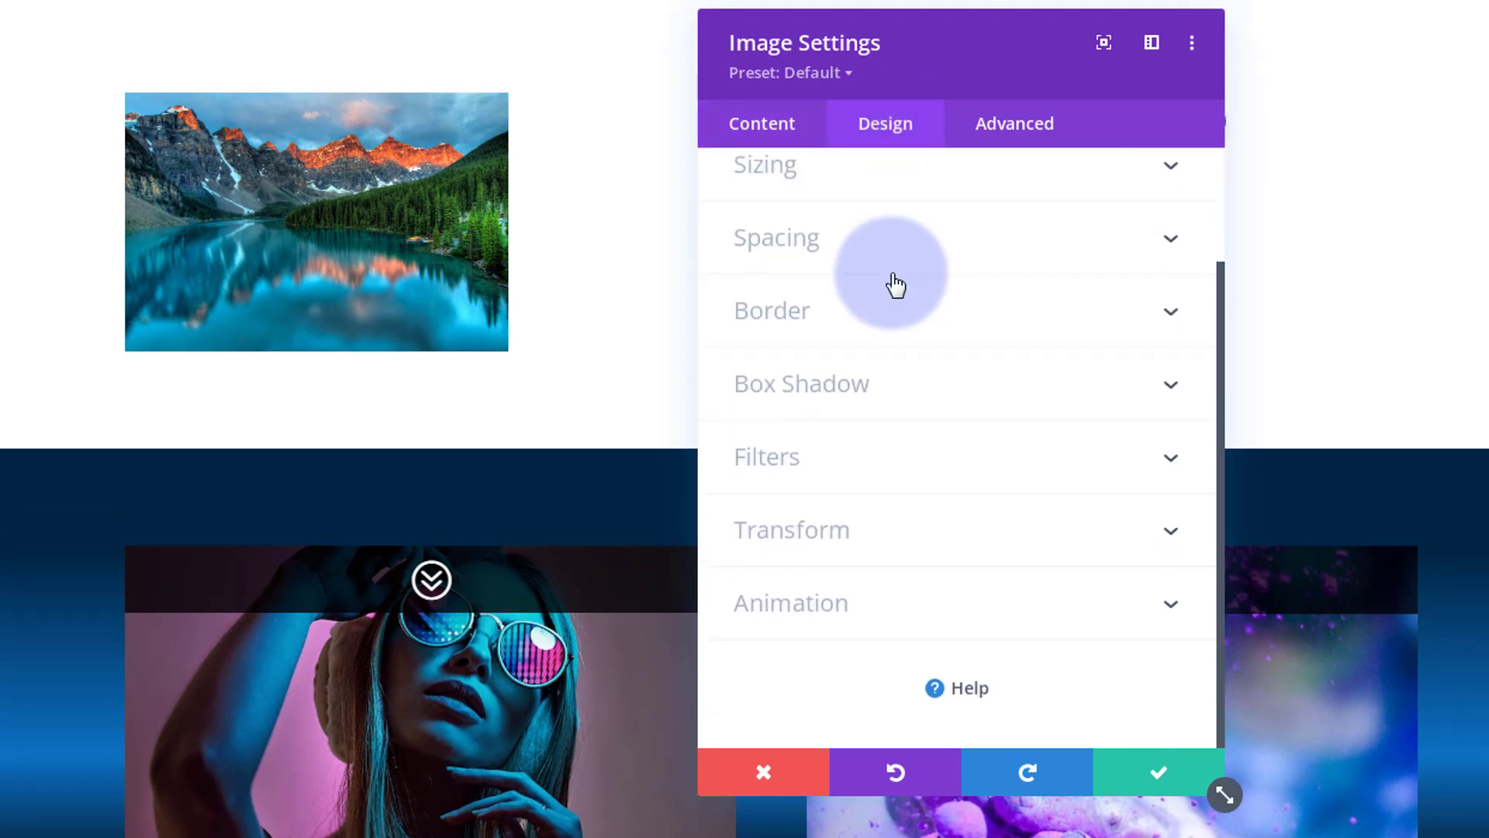
click(869, 473)
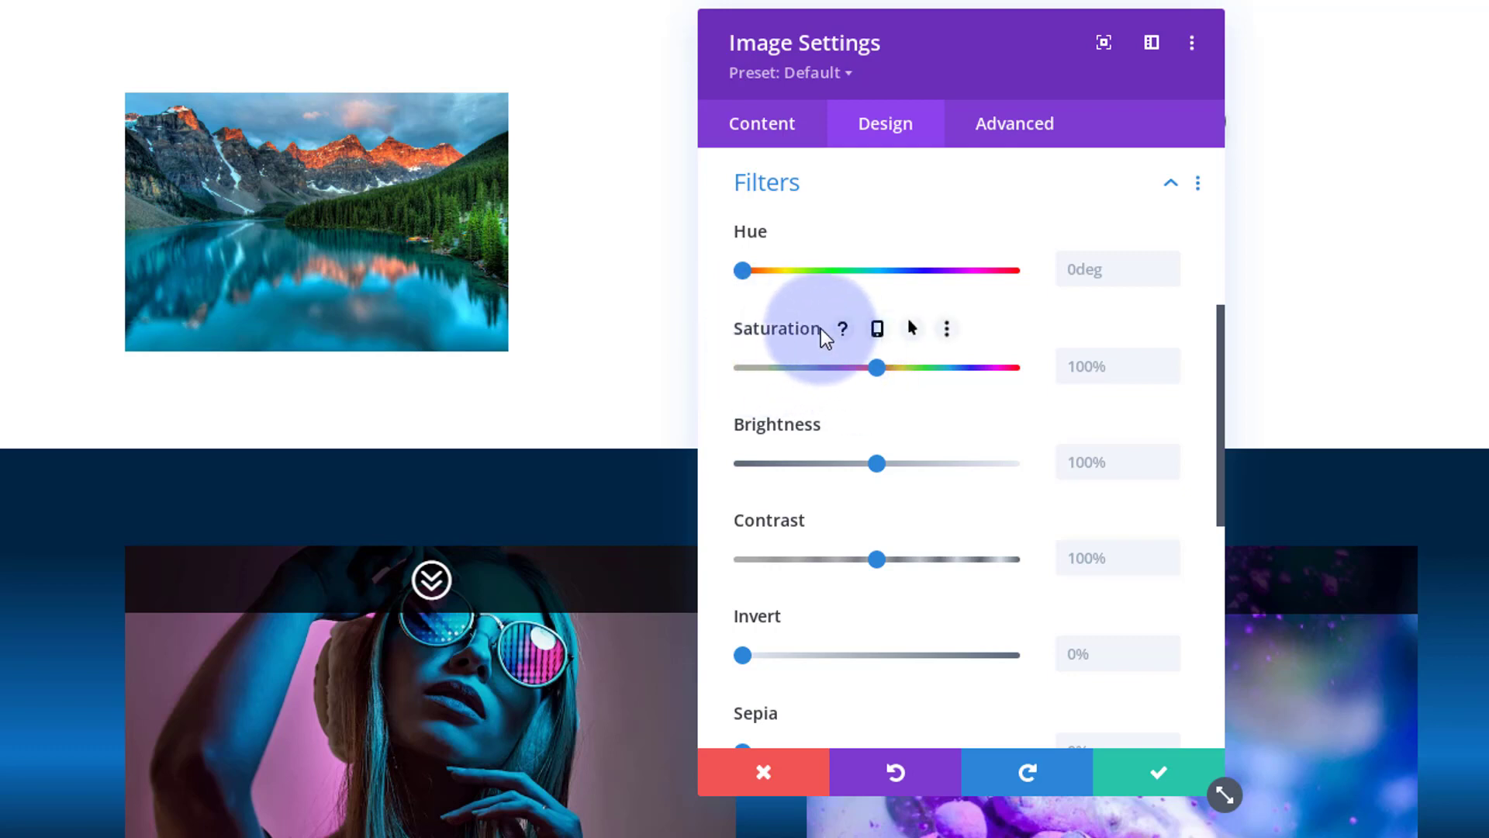
click(912, 329)
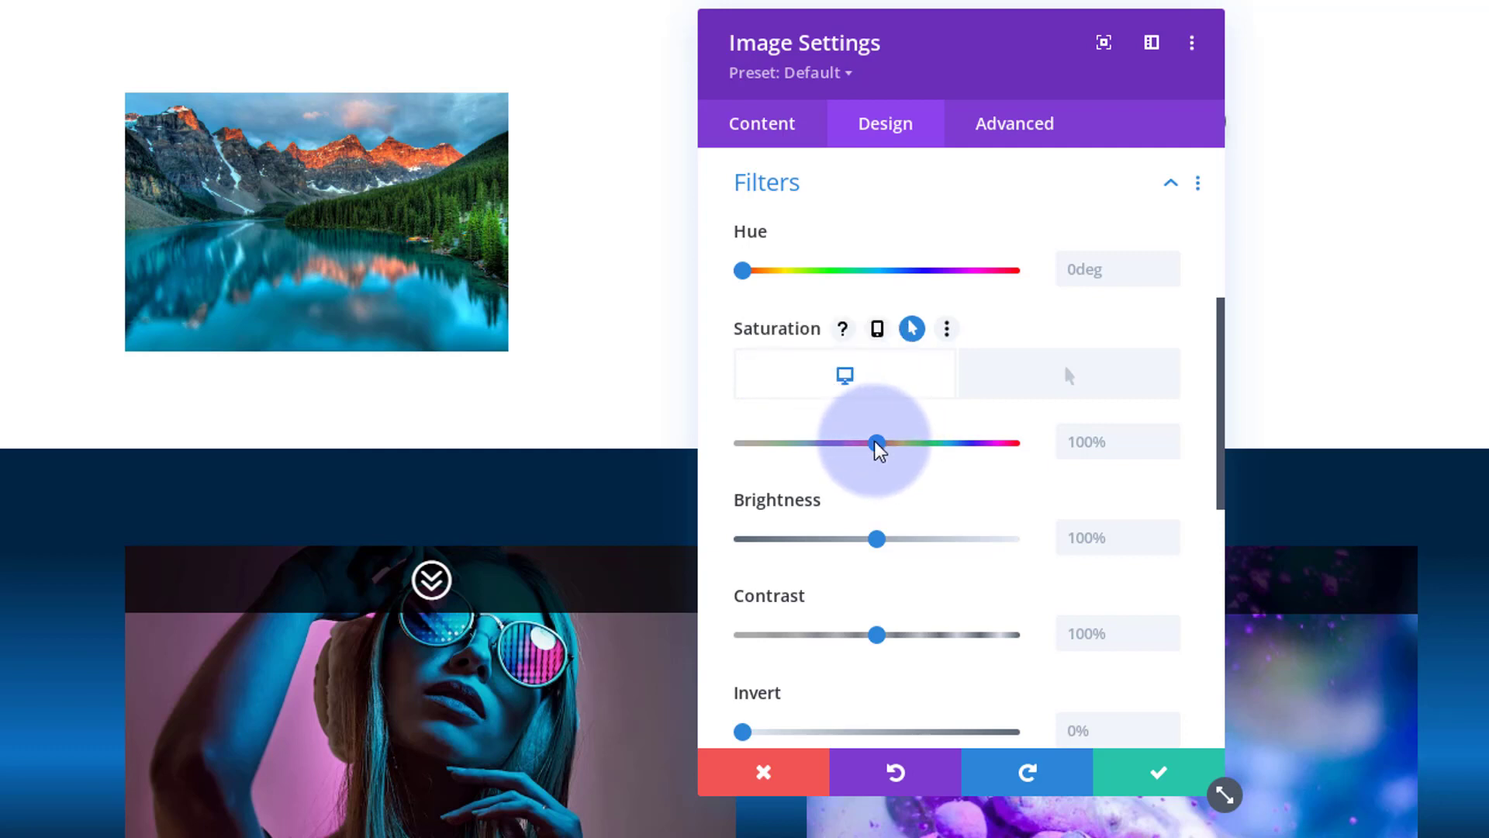
drag(877, 449, 723, 447)
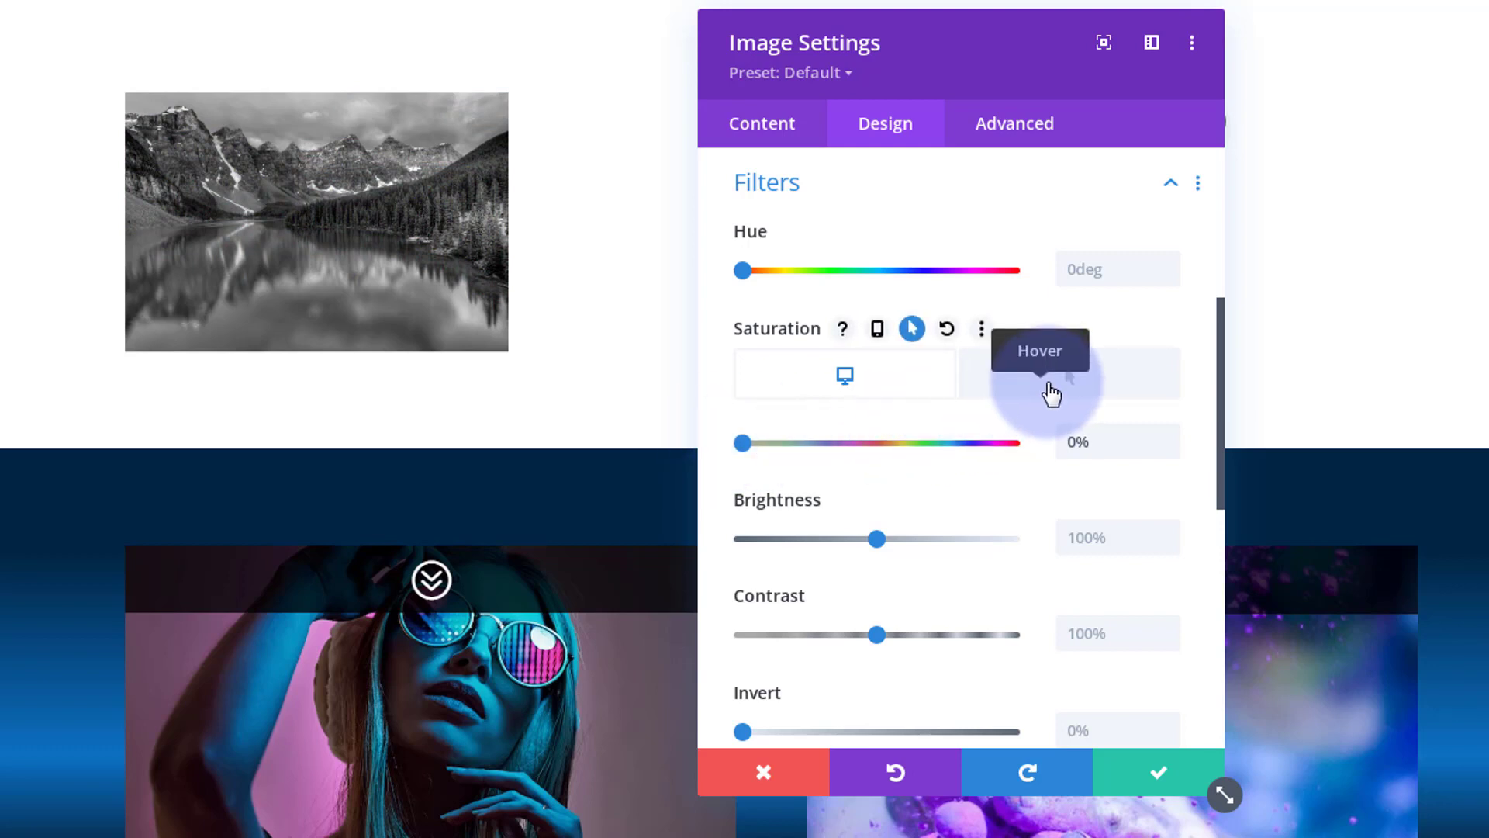
Set the image's hover saturation to 100% and compare the desktop and hover states
click(1056, 392)
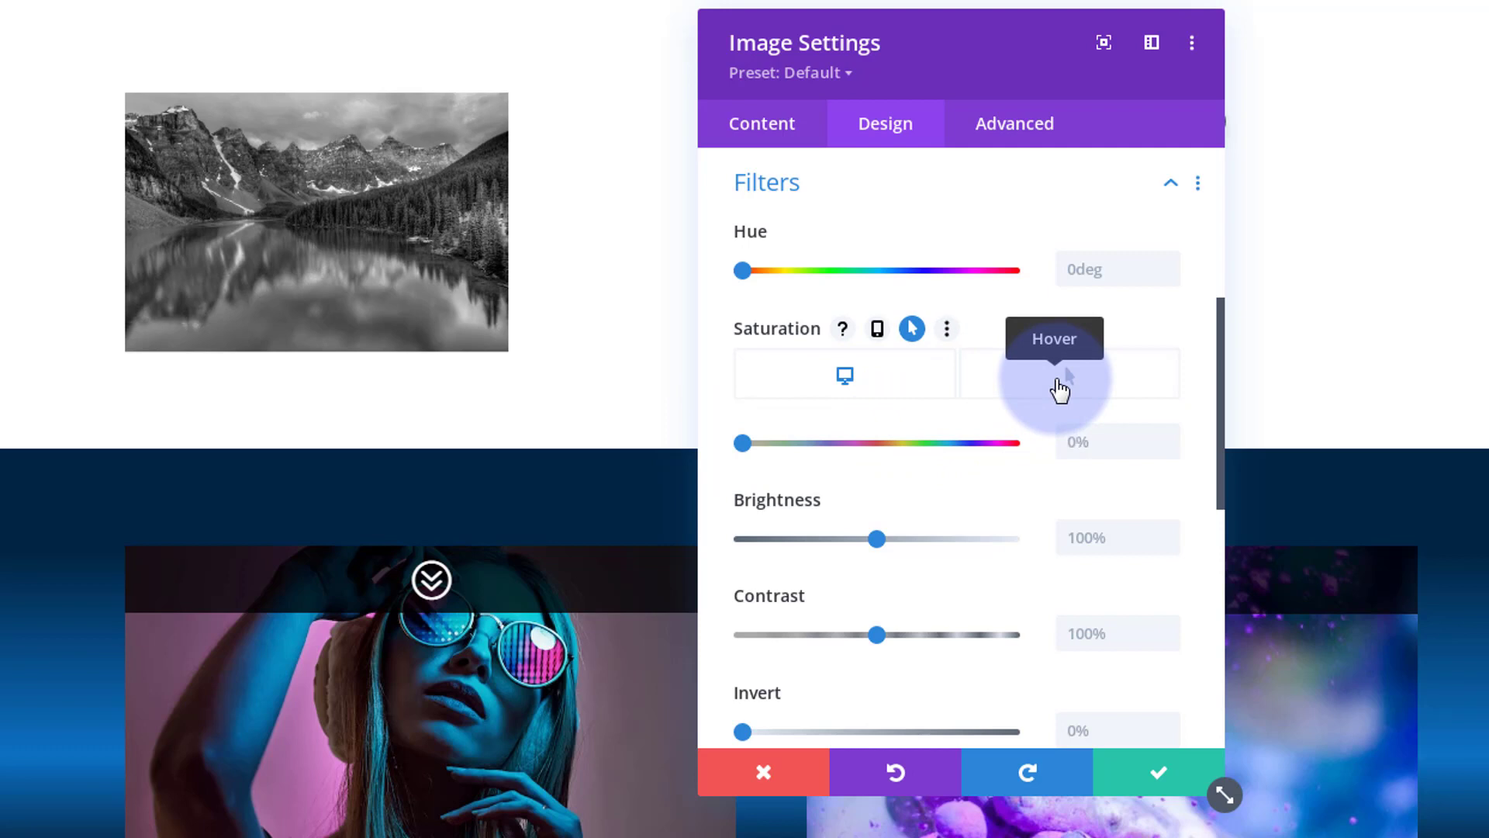
drag(773, 448, 873, 448)
click(879, 442)
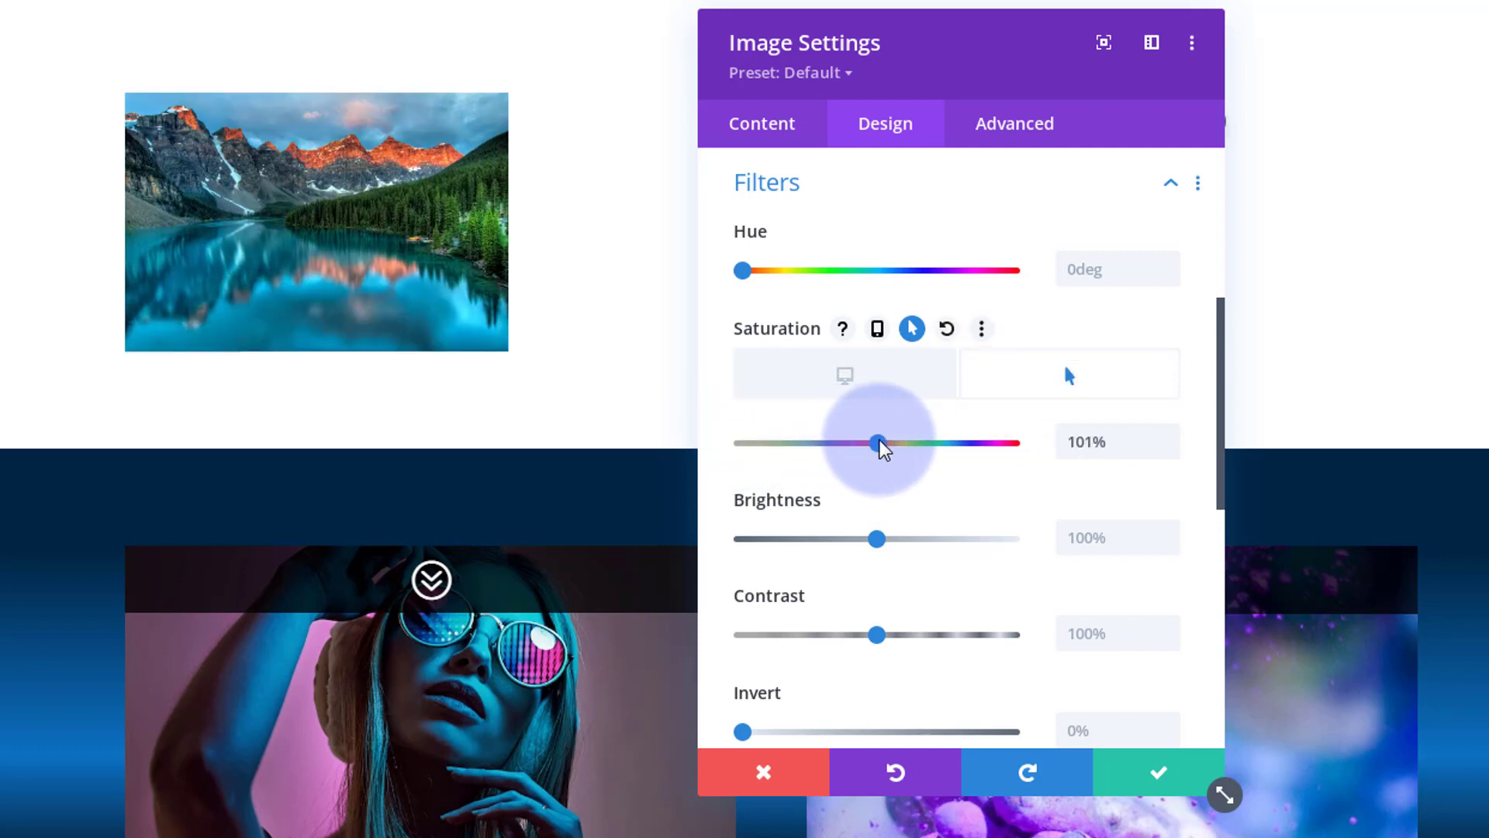
mouse_move(872, 442)
mouse_down()
mouse_move(1011, 449)
mouse_move(890, 448)
mouse_up()
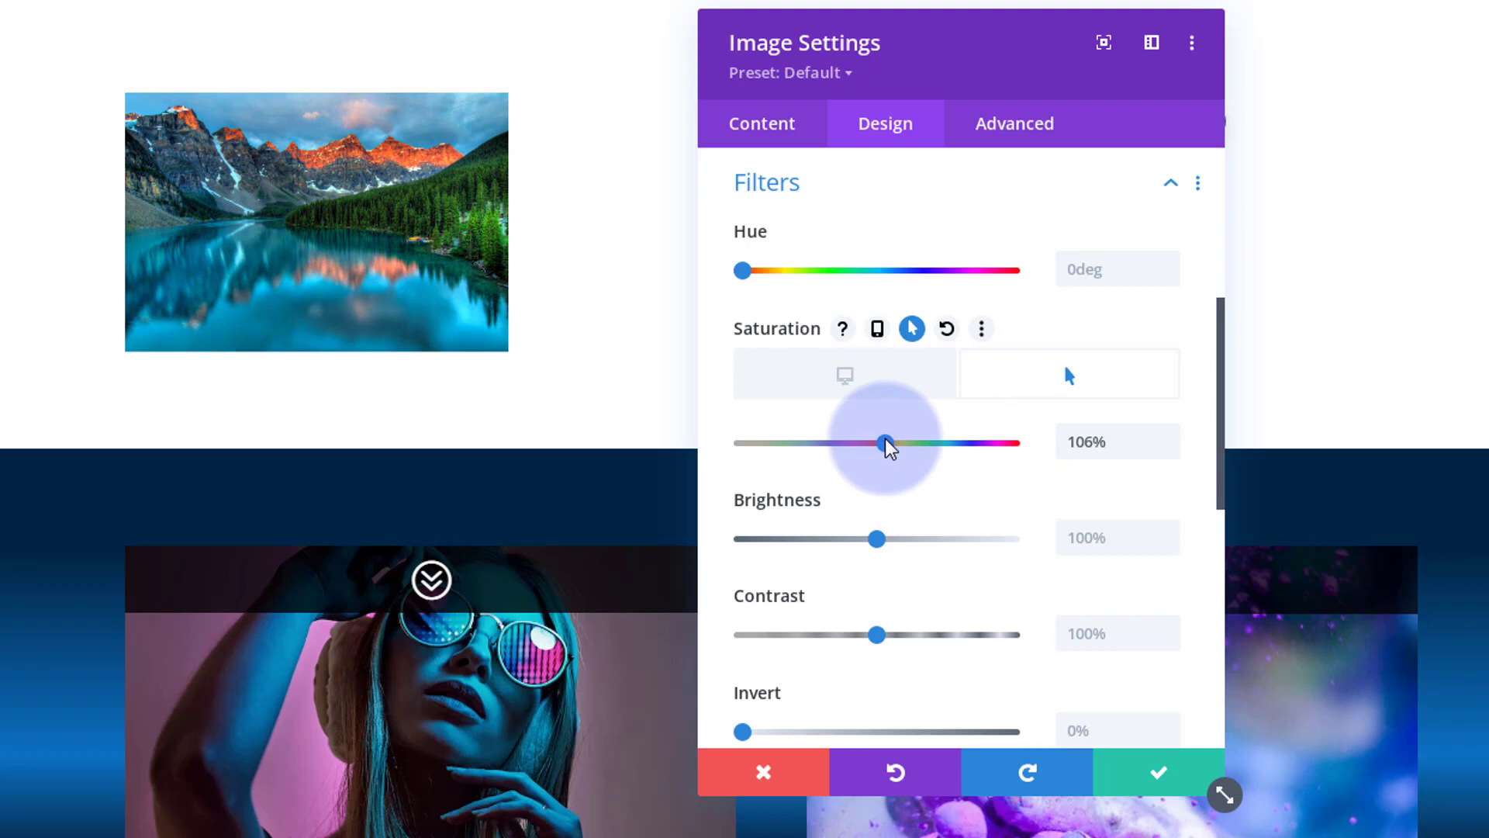
click(1169, 450)
click(1170, 450)
click(1169, 450)
click(1170, 451)
click(1169, 450)
click(1170, 451)
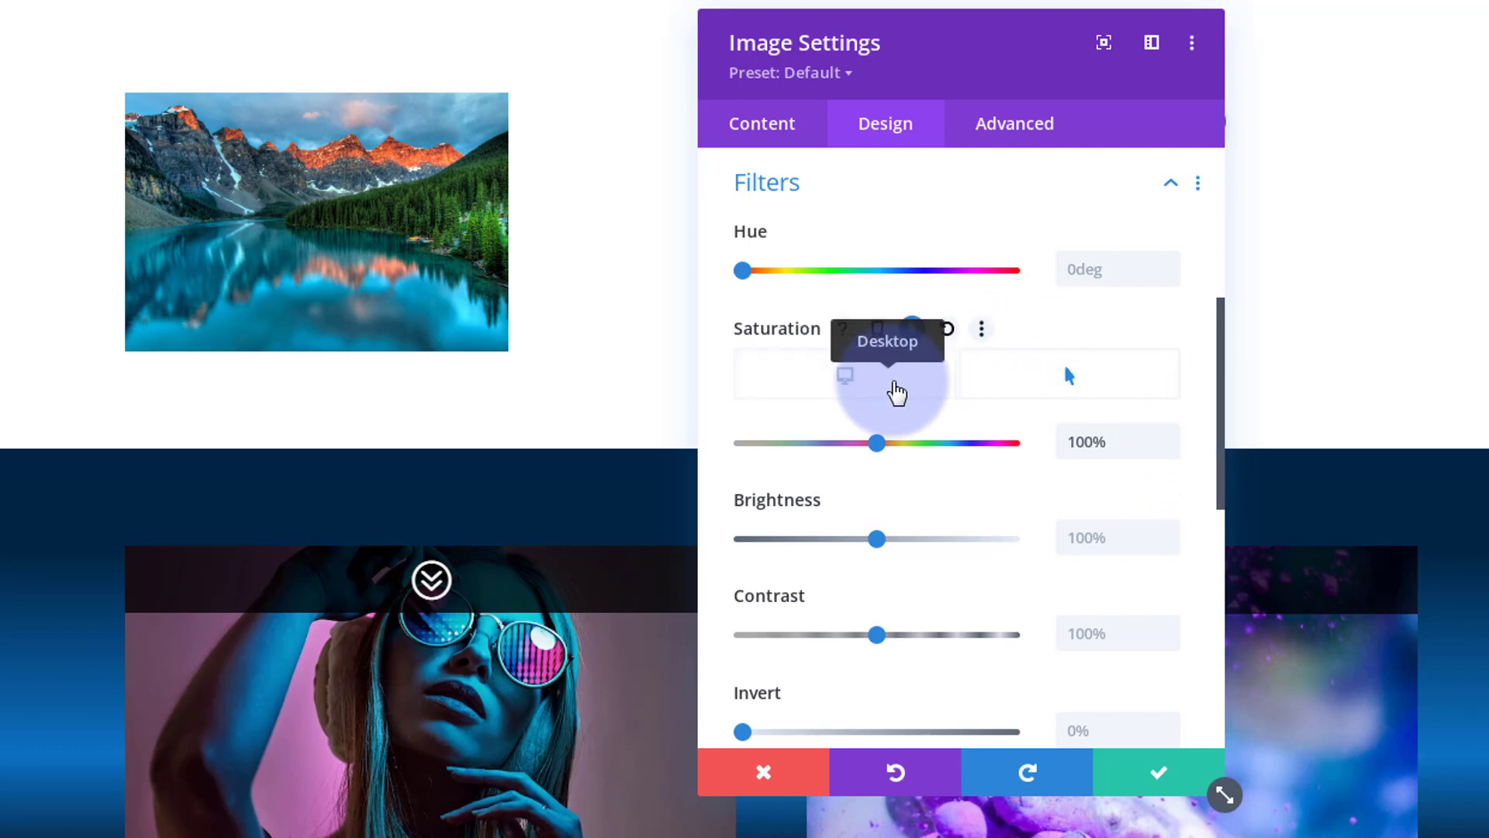
click(1065, 384)
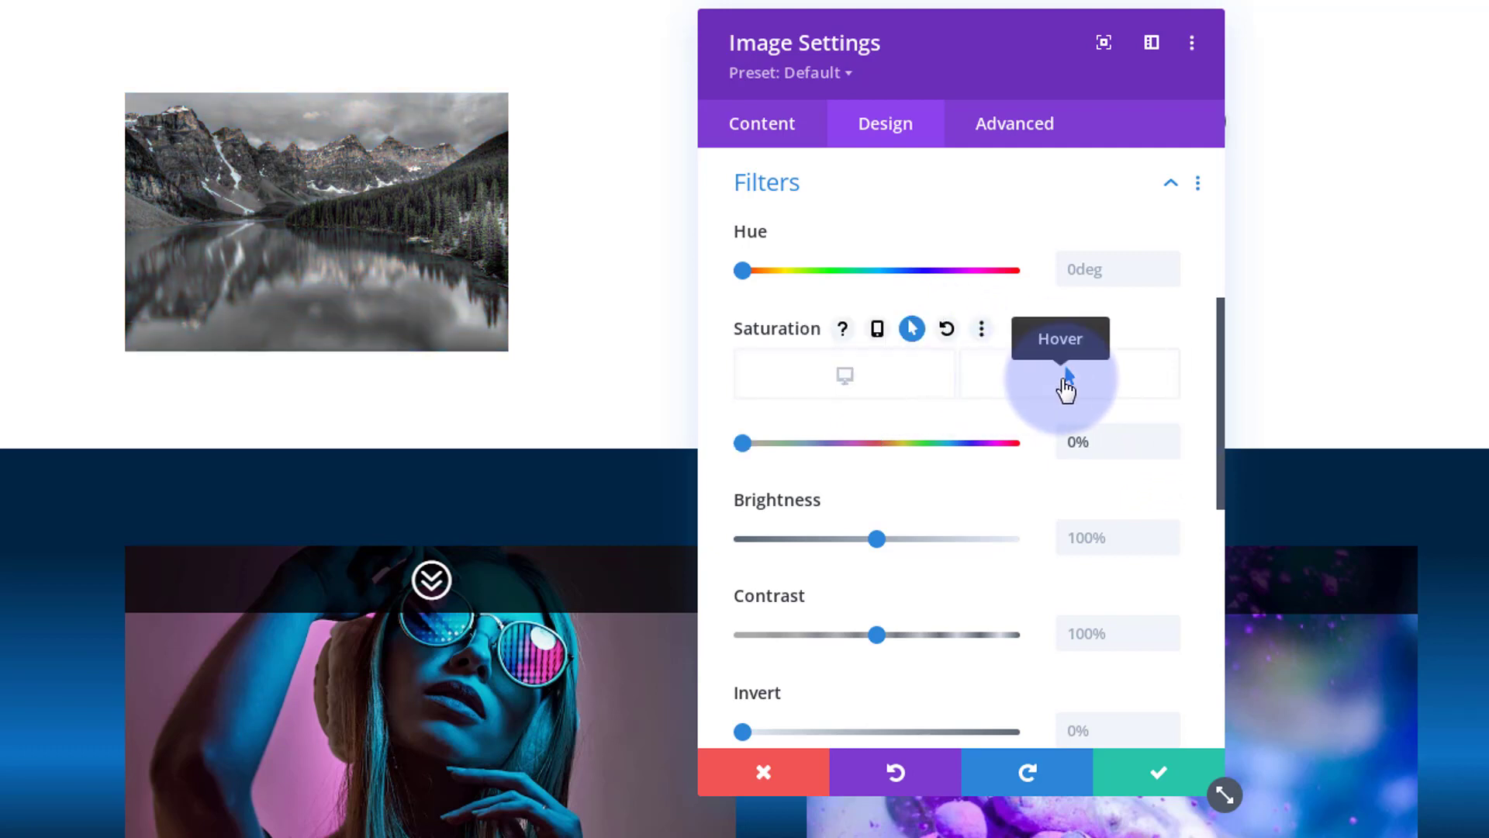
click(1065, 384)
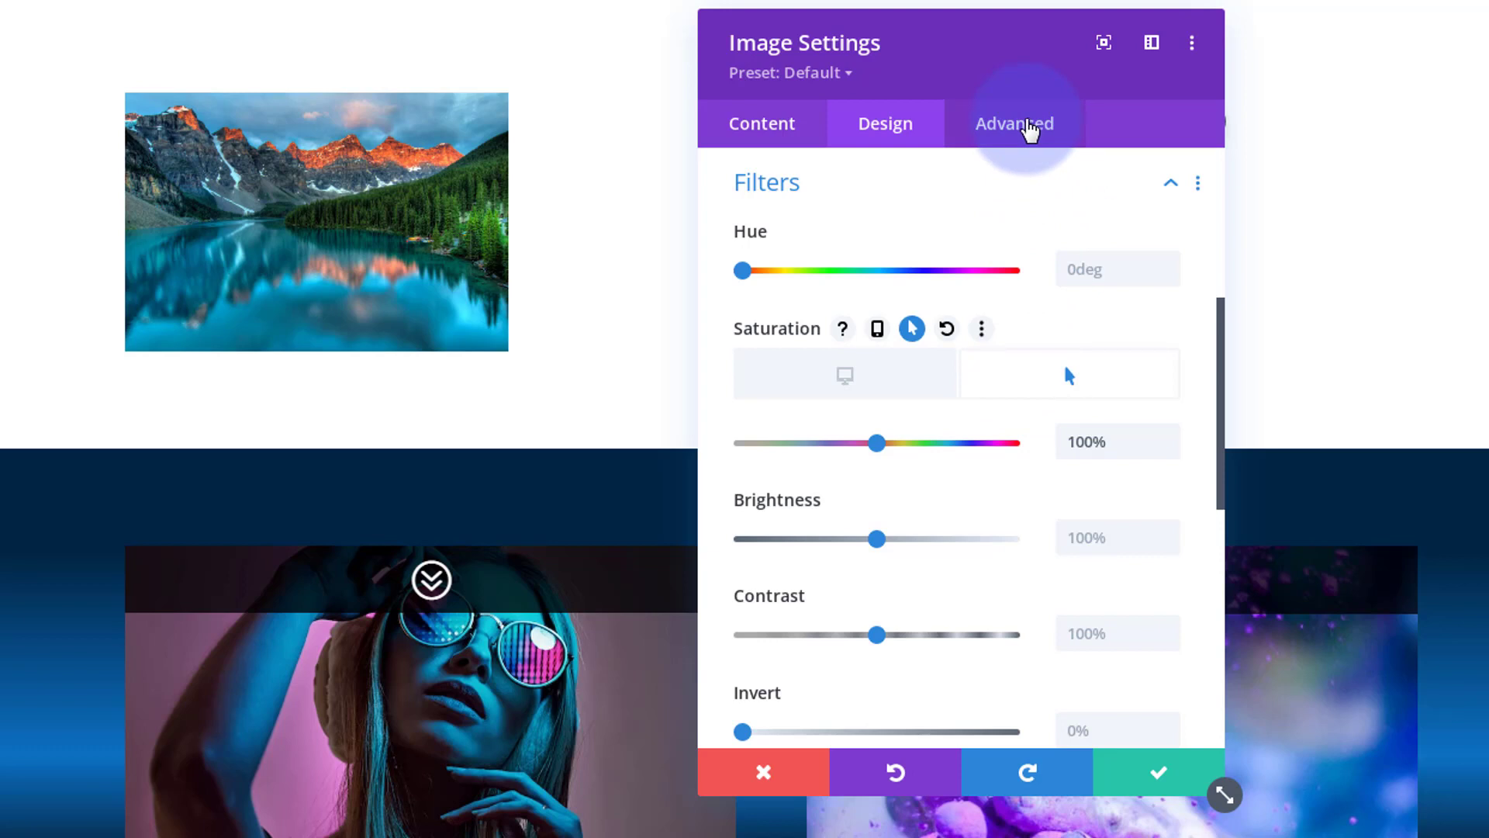
Set the image's transition duration to 700ms
click(1024, 128)
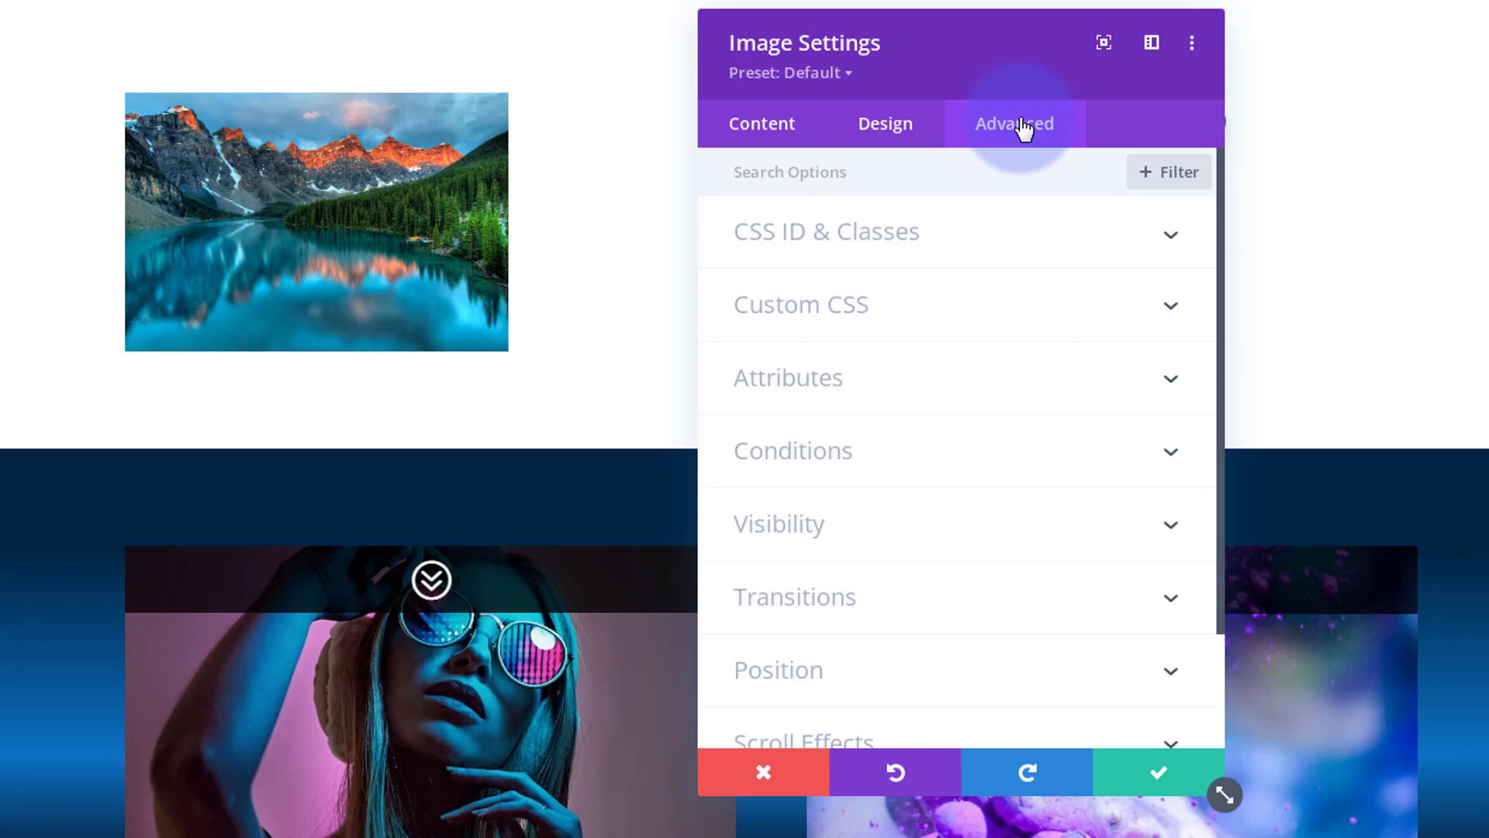
click(977, 609)
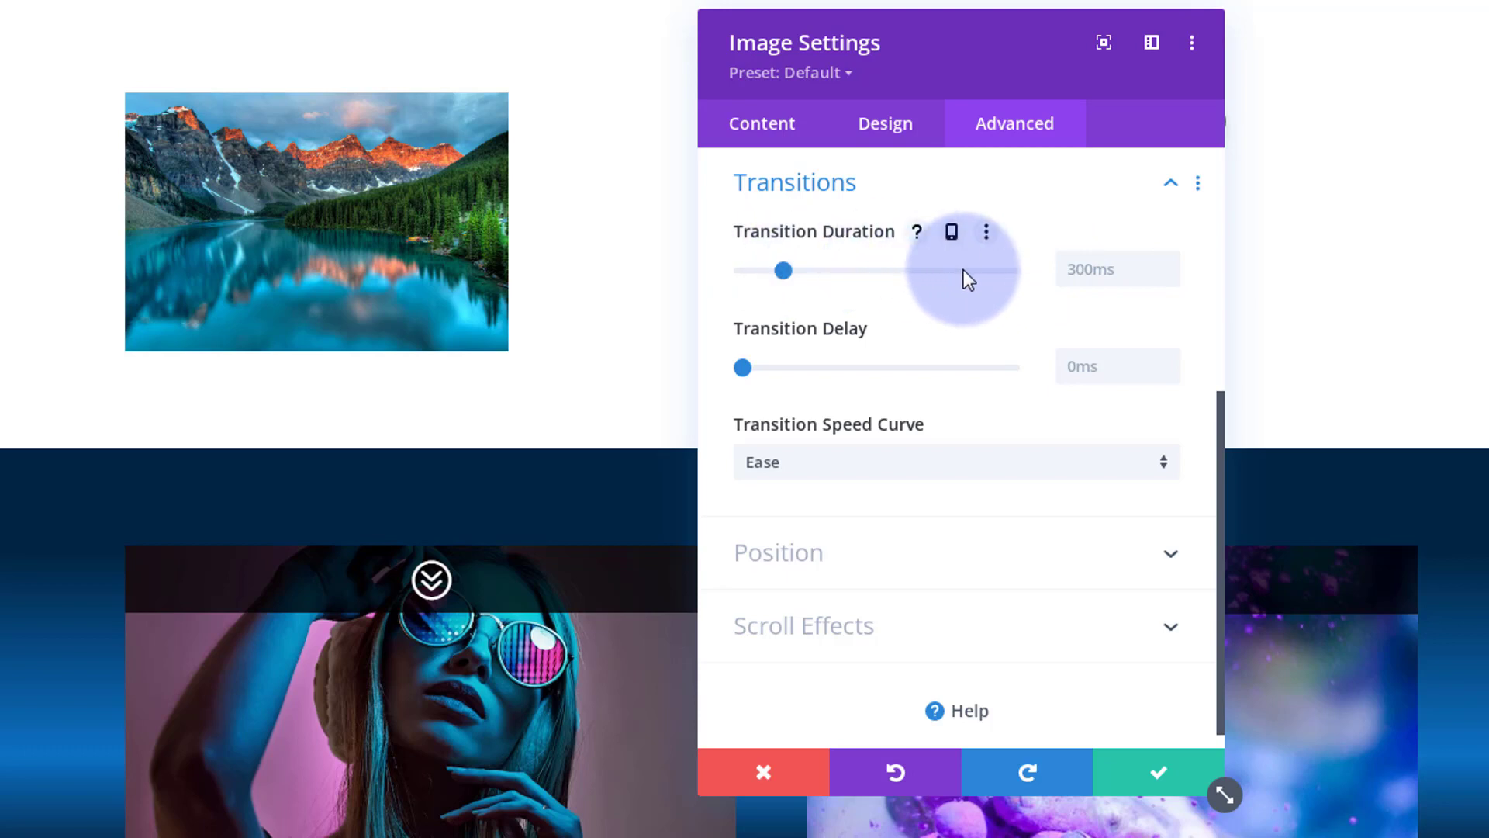
mouse_move(805, 270)
mouse_down()
mouse_move(854, 270)
mouse_move(832, 267)
mouse_up()
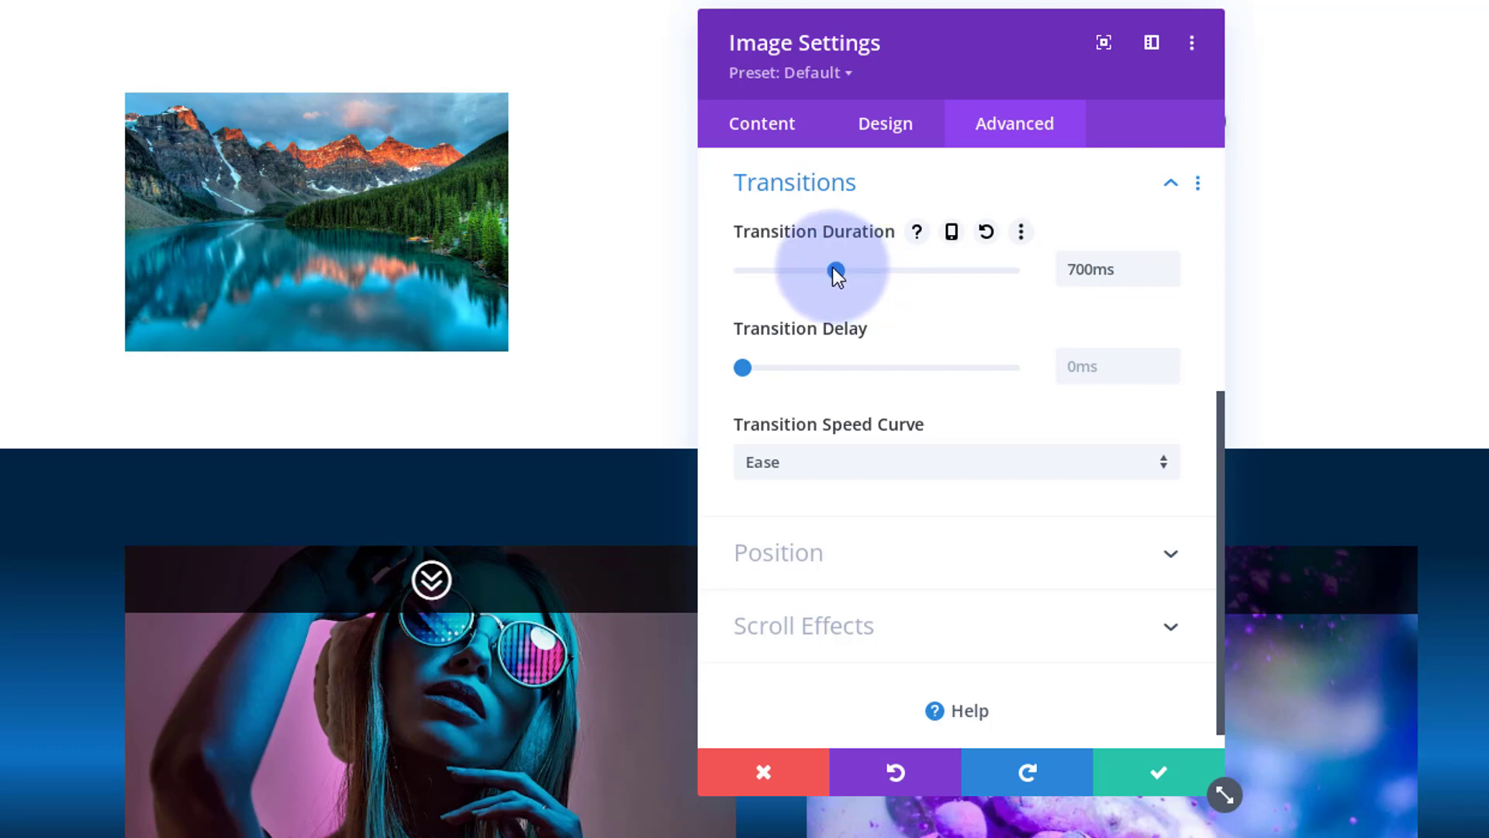
Set the image's transition duration to 750ms and its transition speed curve to Ease-In-Out
click(1170, 261)
click(1170, 261)
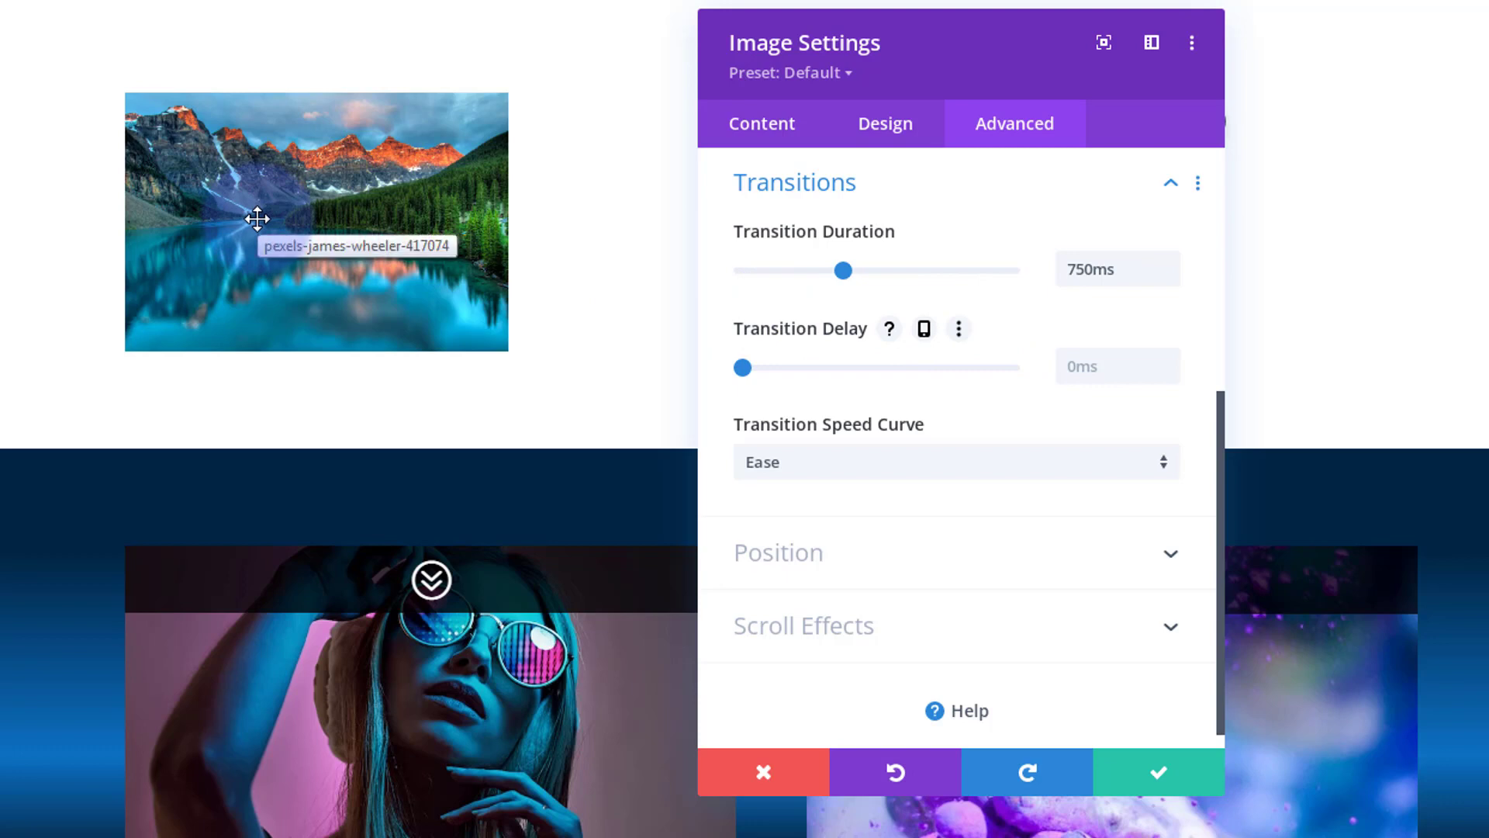
click(909, 462)
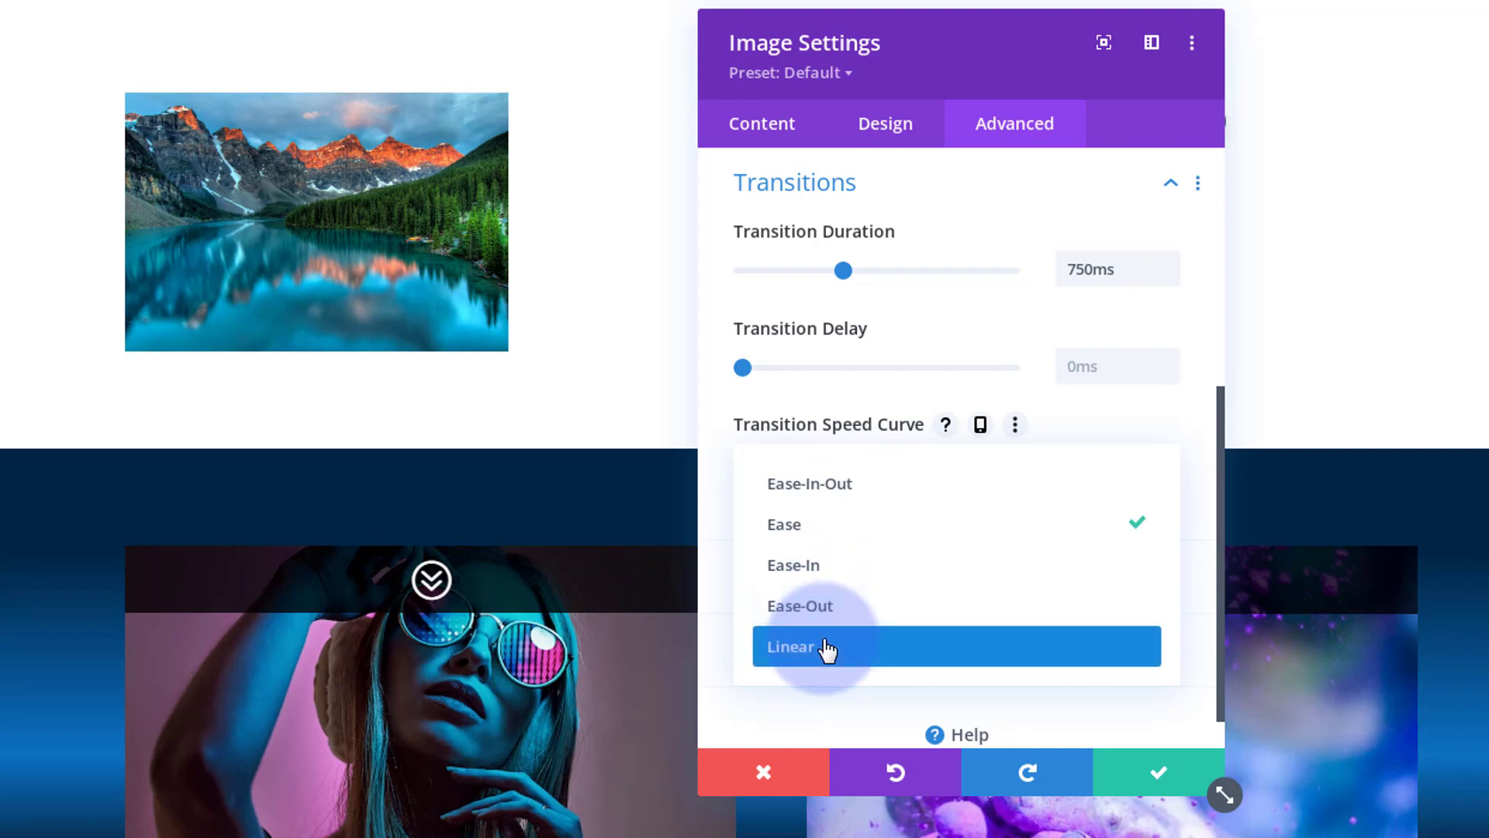
click(798, 495)
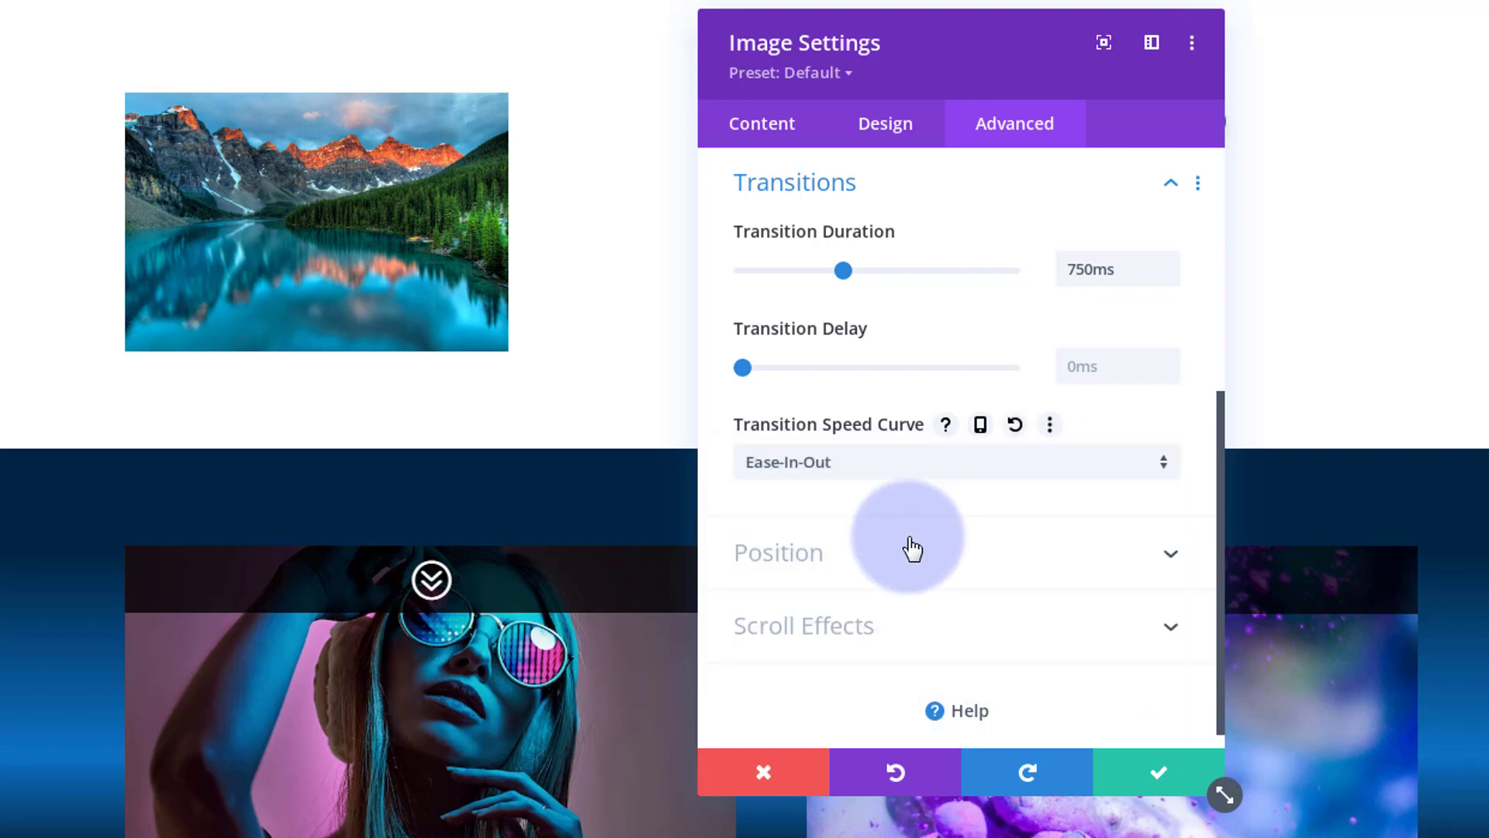
Save the image settings, then preview the hover fade outside the Visual Builder and return to editing
click(1170, 779)
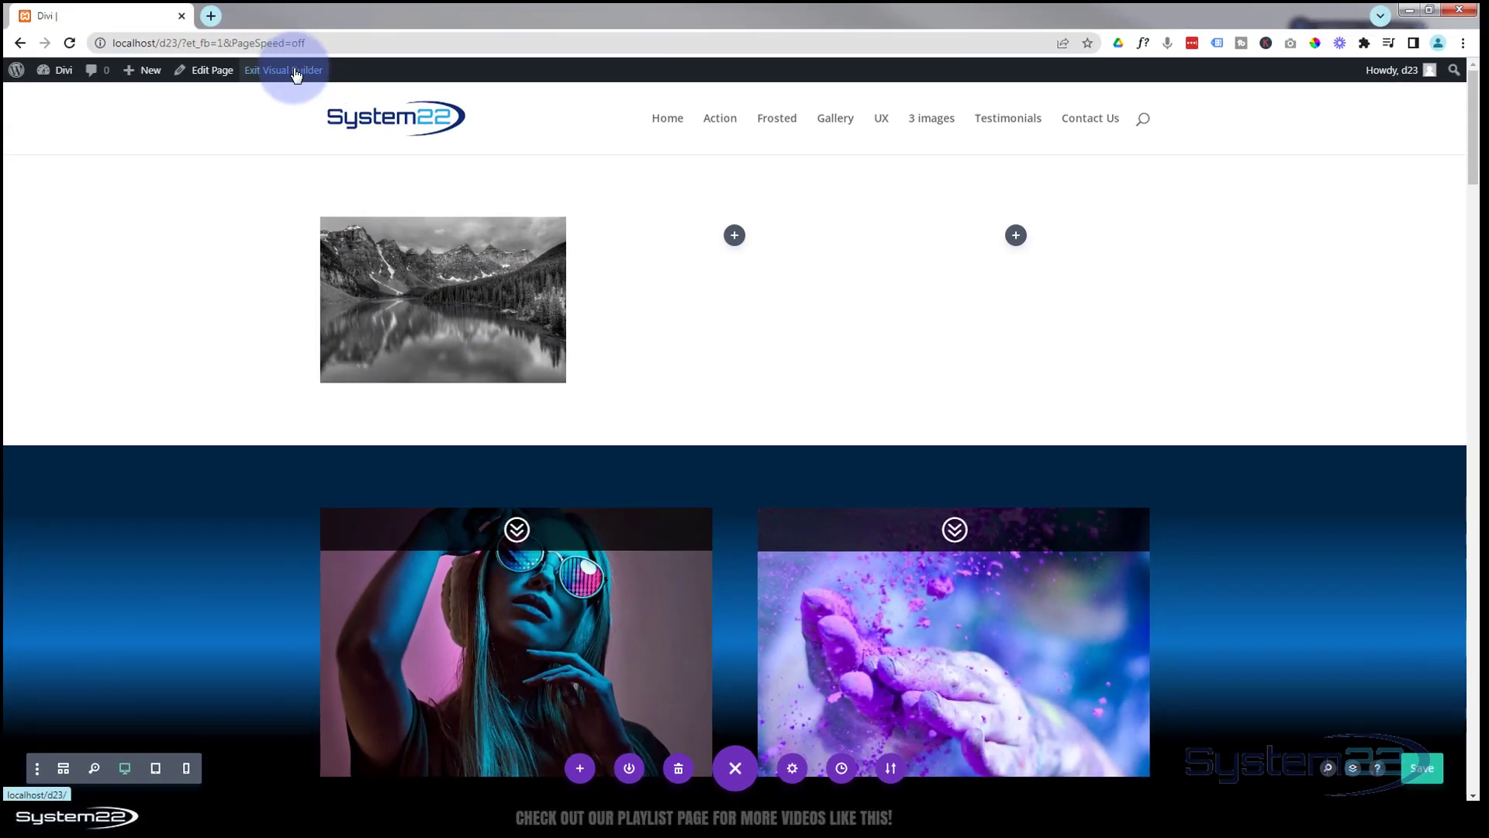
click(295, 70)
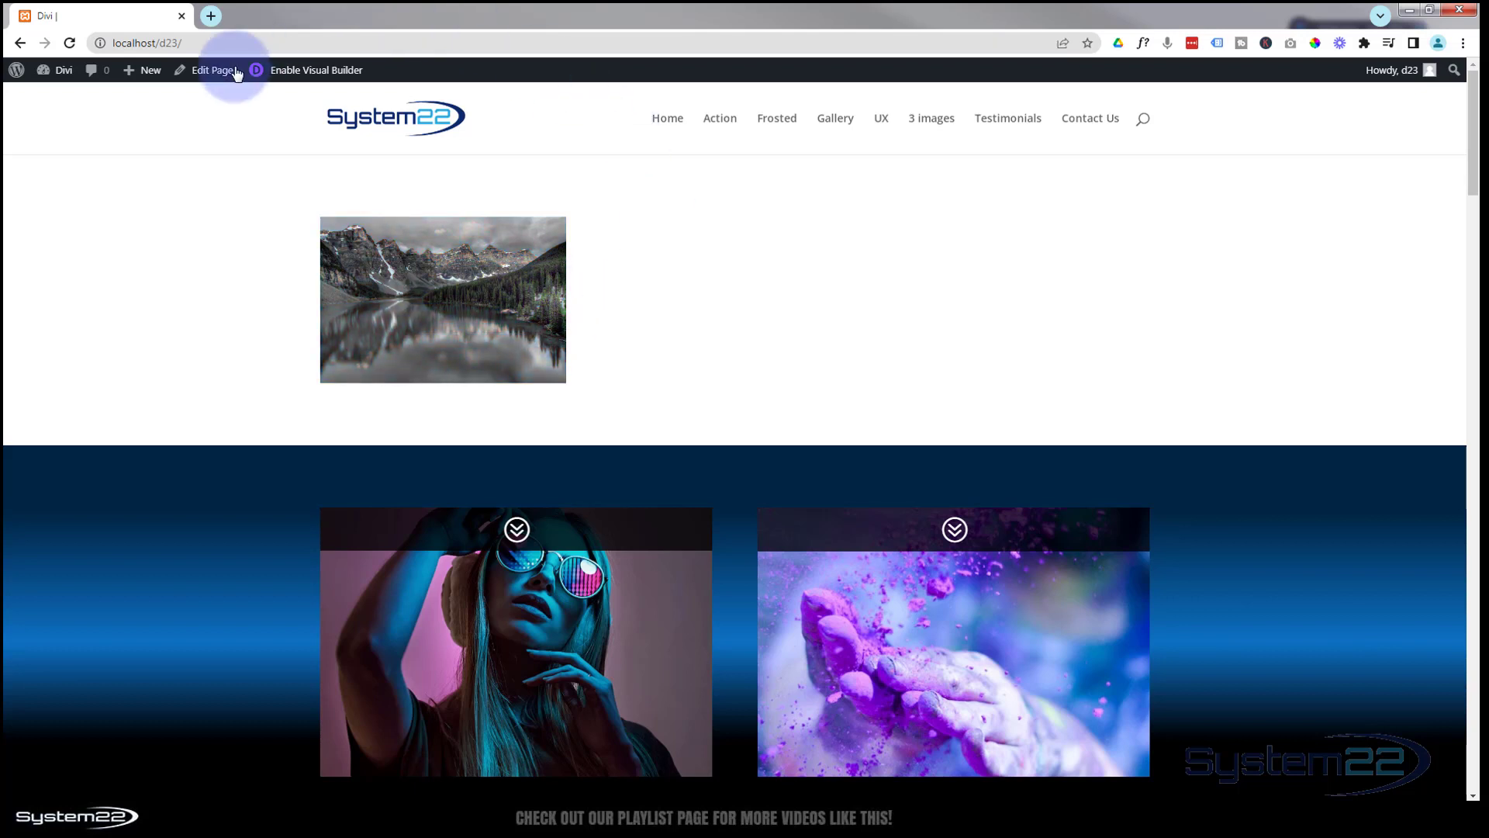
click(314, 72)
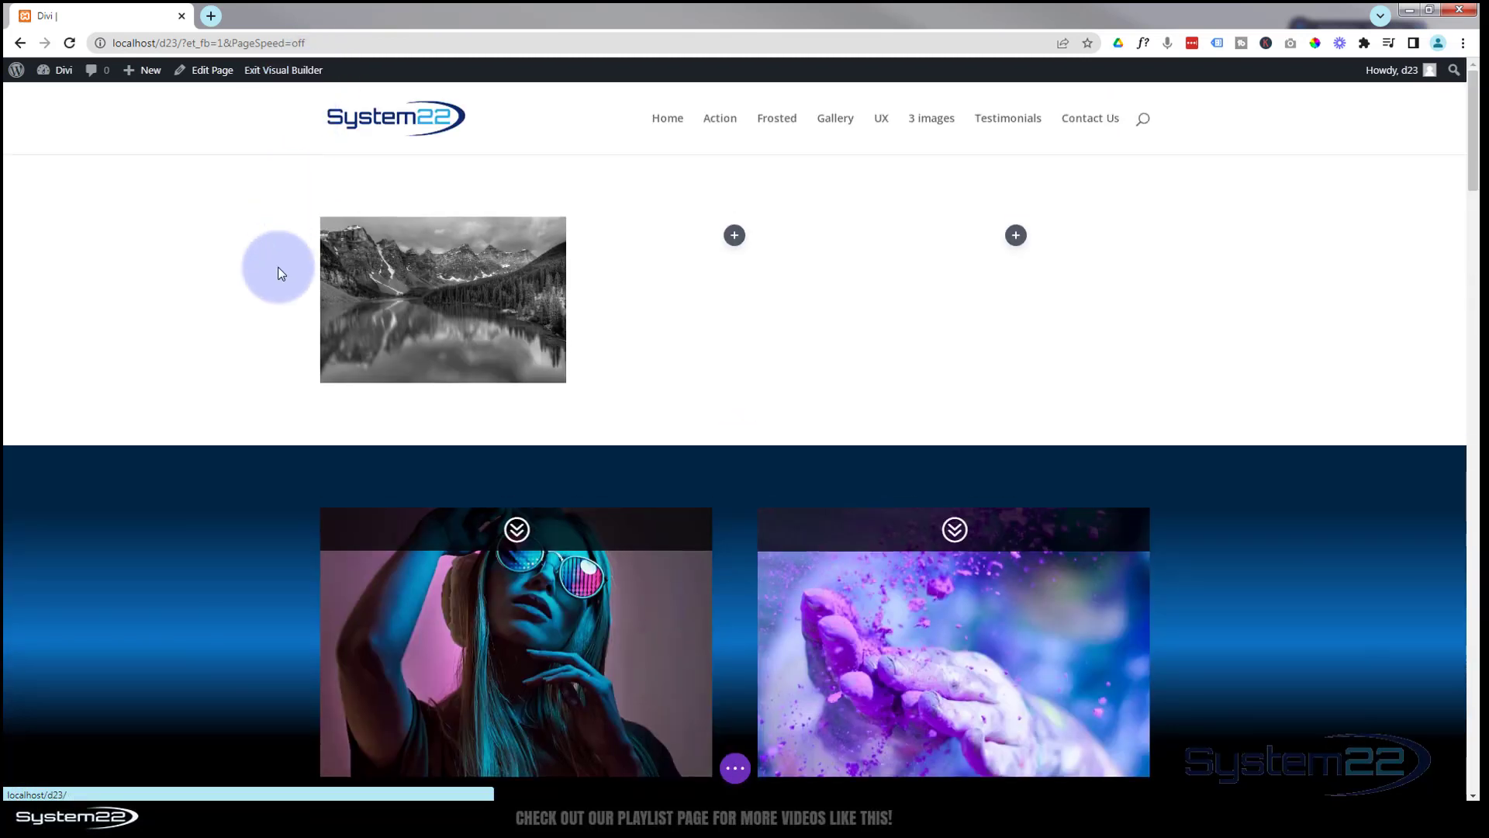
Clear the title text in the mountain lake image's attributes and save its settings
mouse_move(432, 314)
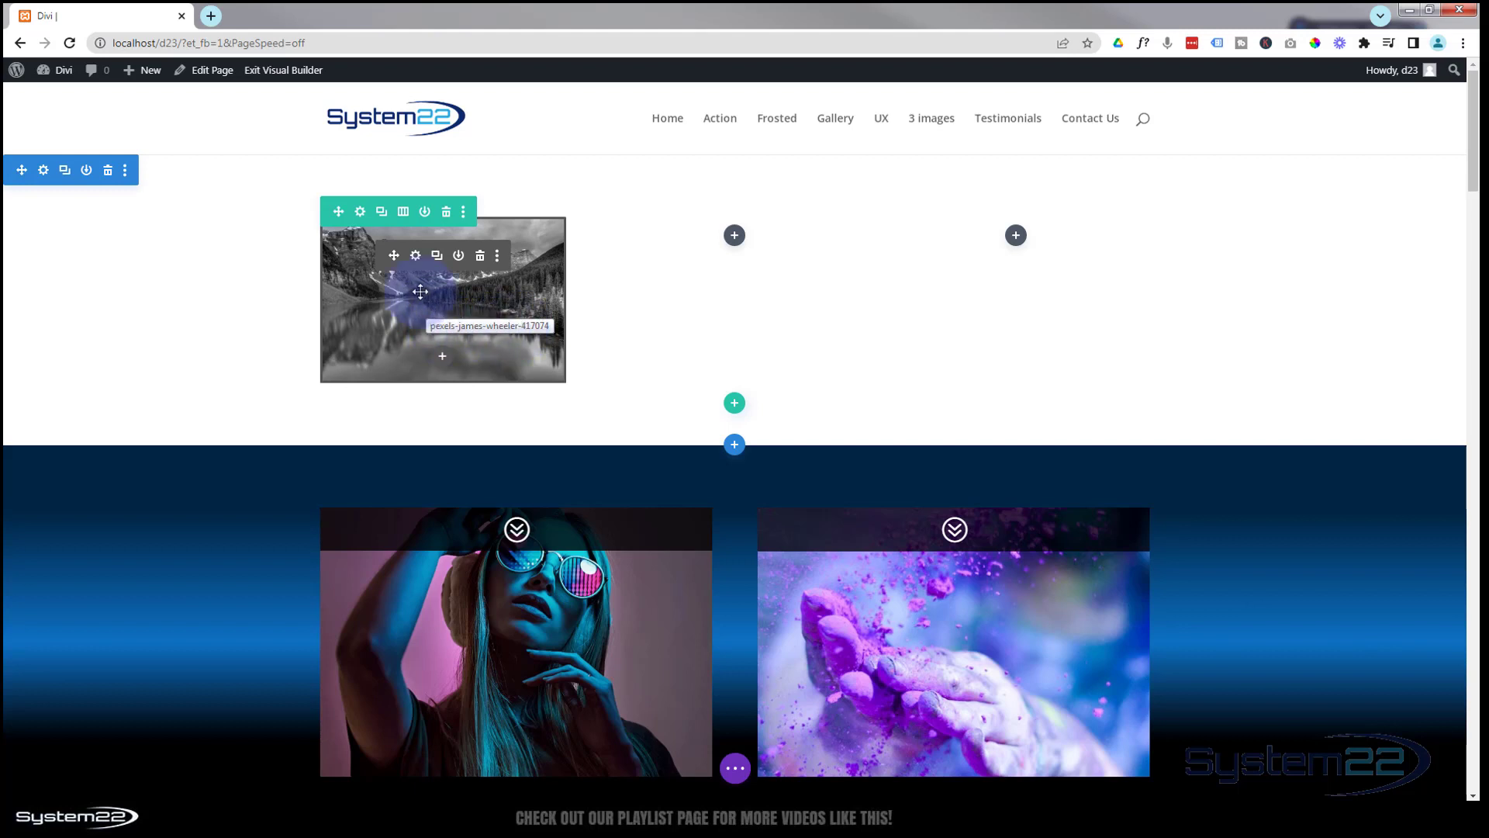
click(417, 258)
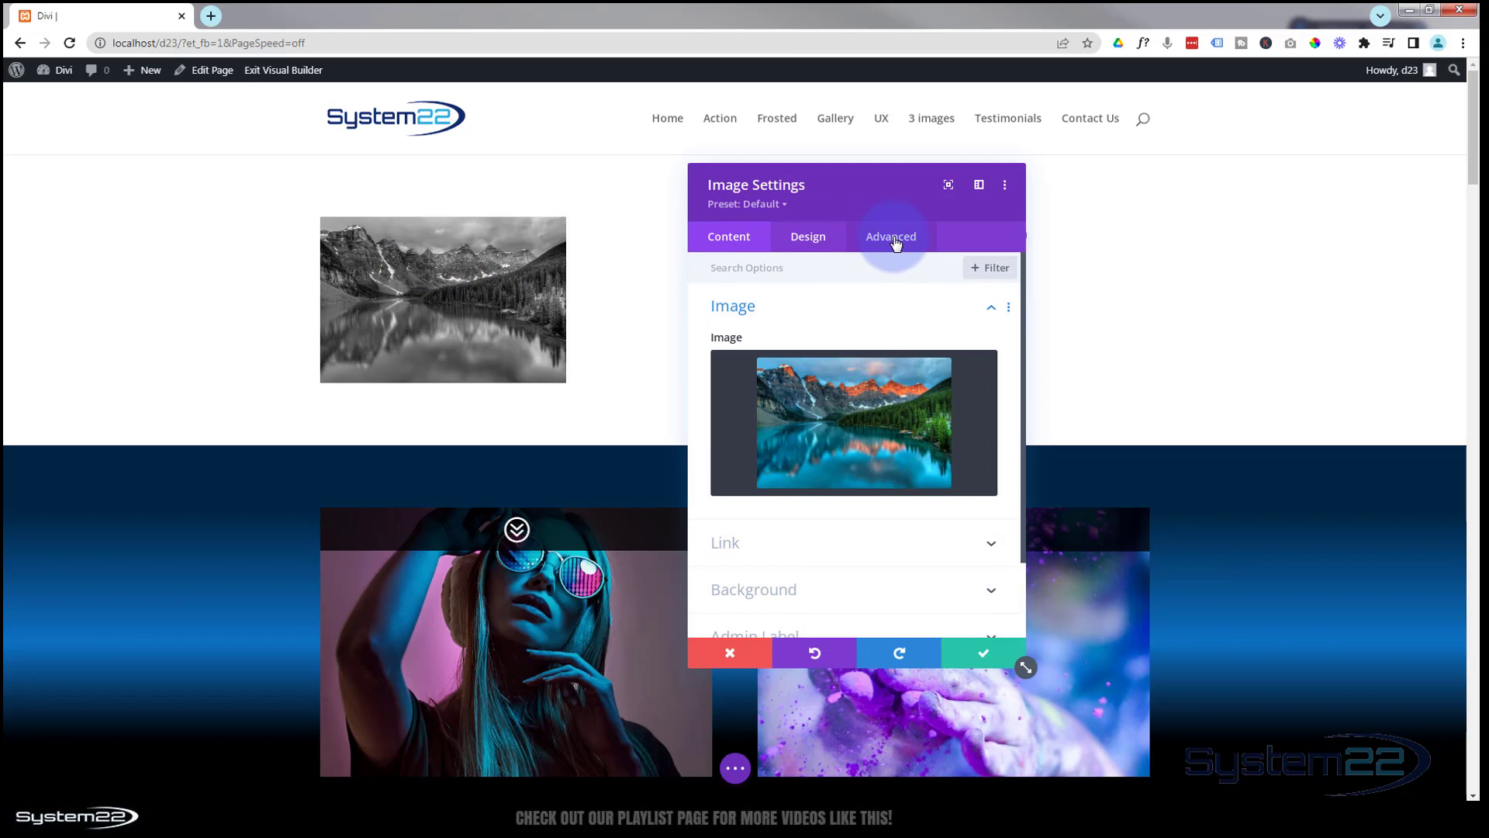
click(896, 243)
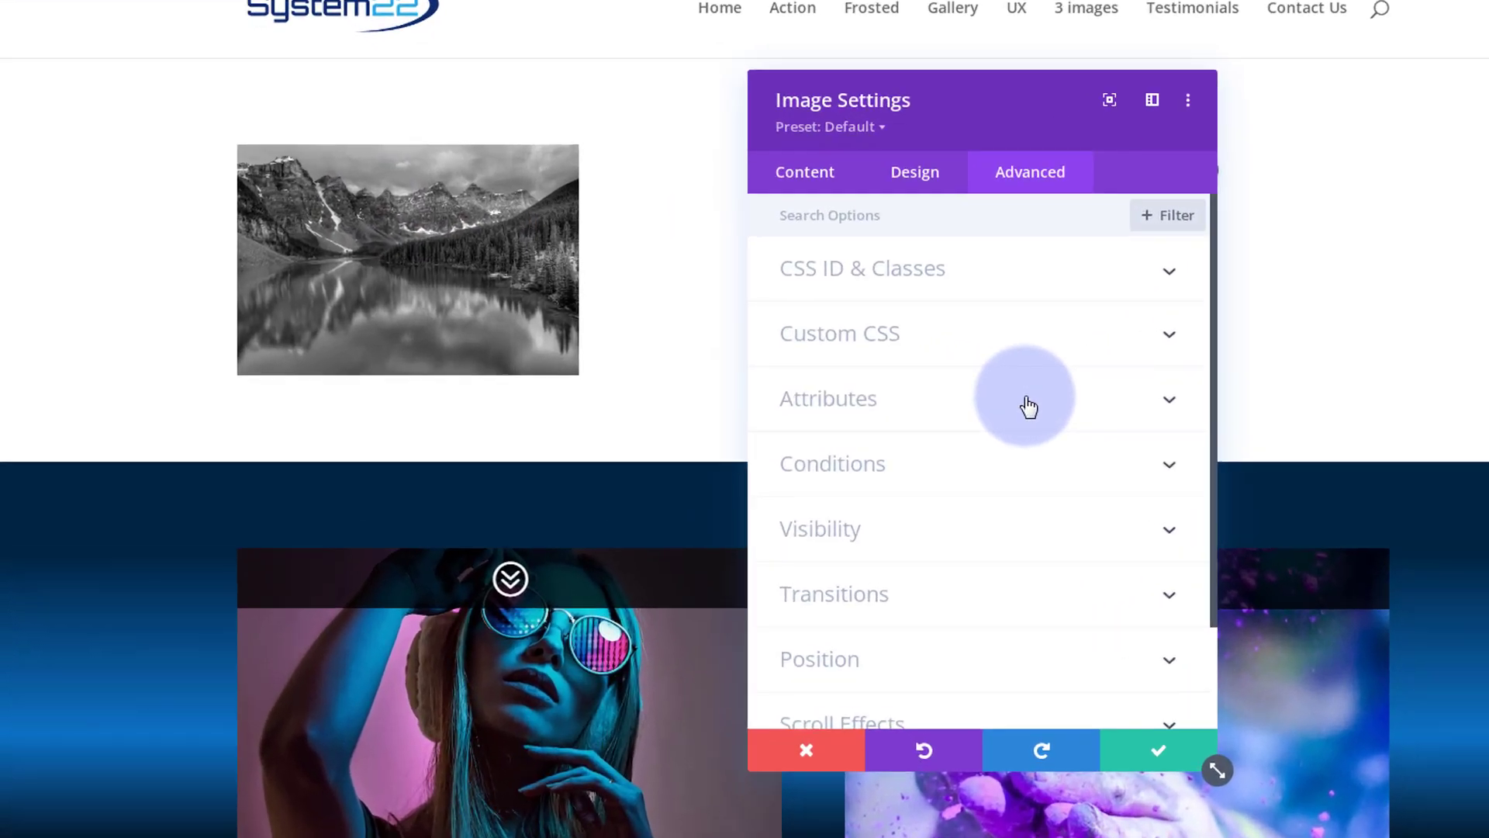
click(891, 400)
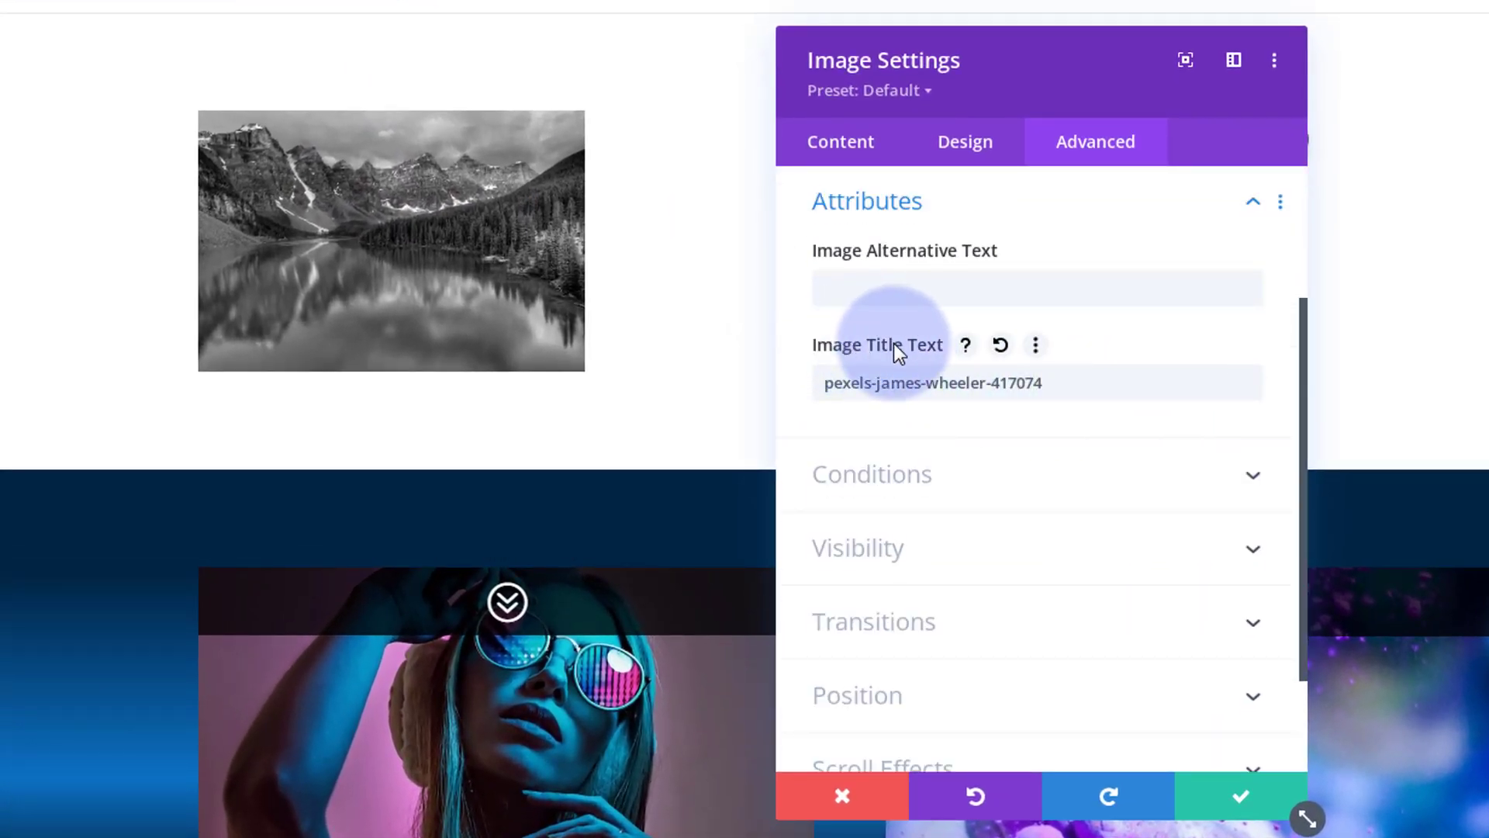
drag(1078, 379, 694, 362)
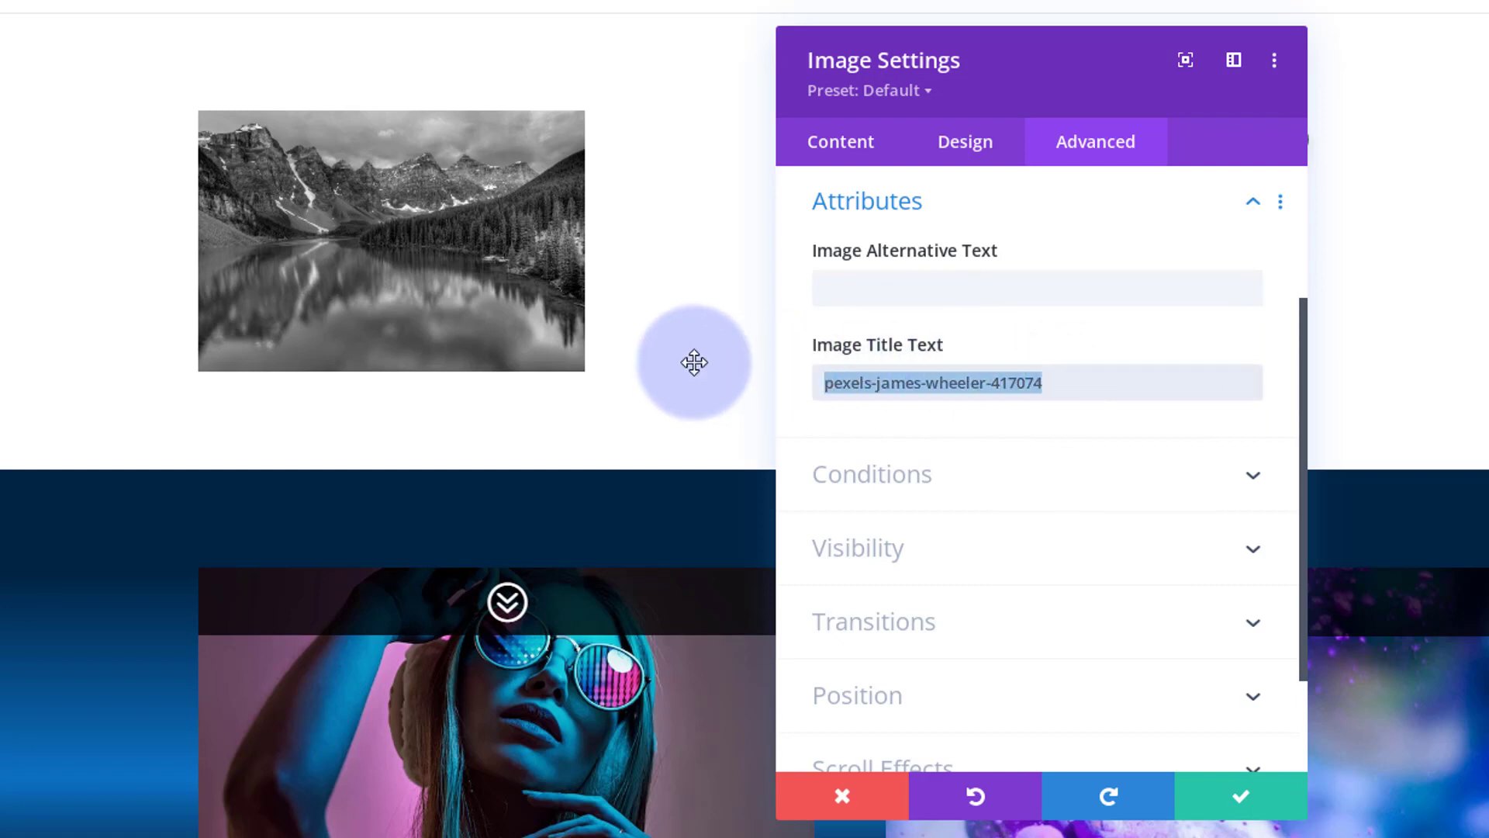
key(BackSpace)
click(838, 286)
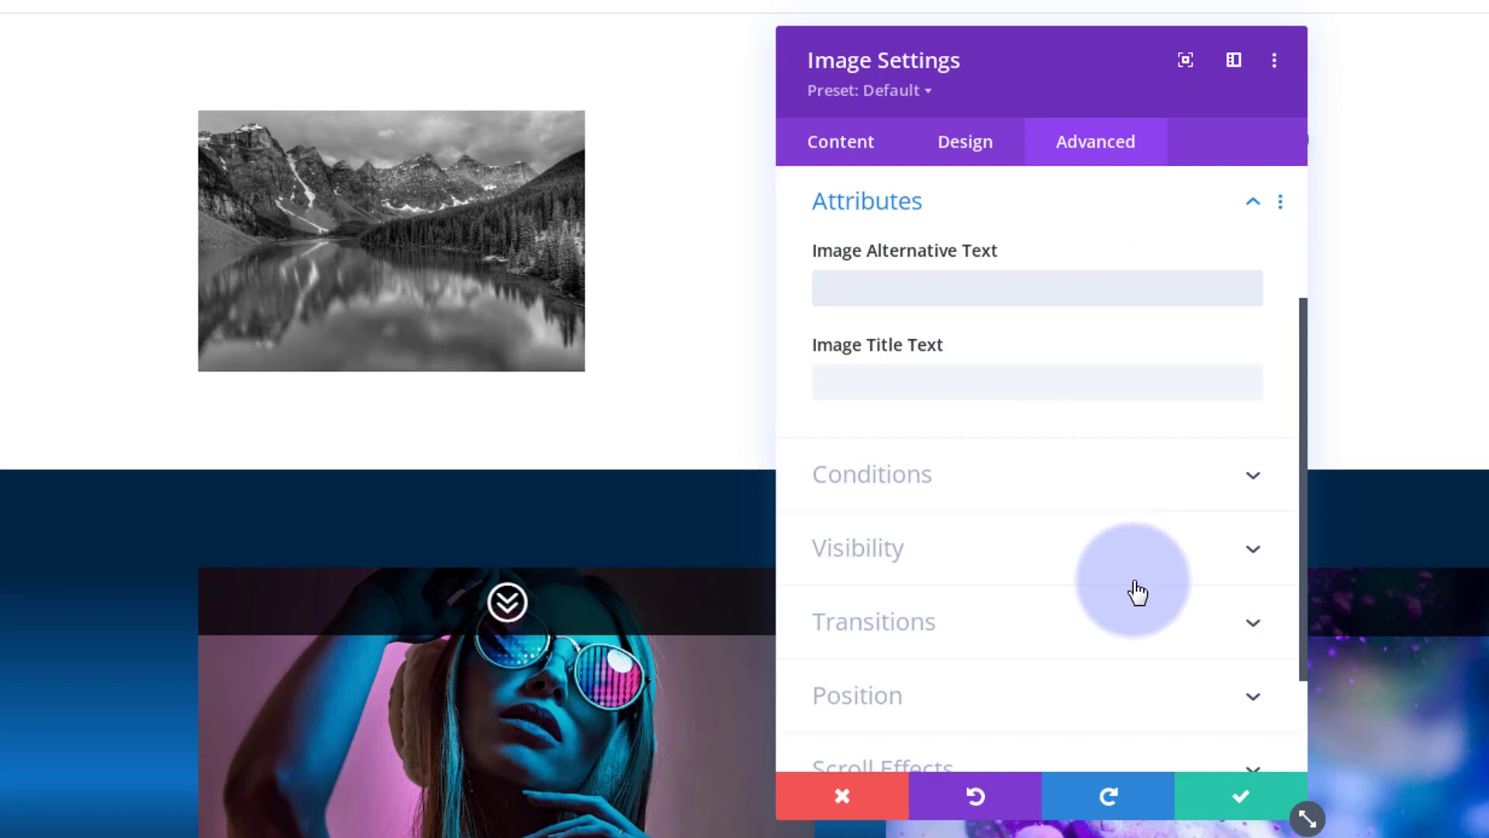
click(1230, 795)
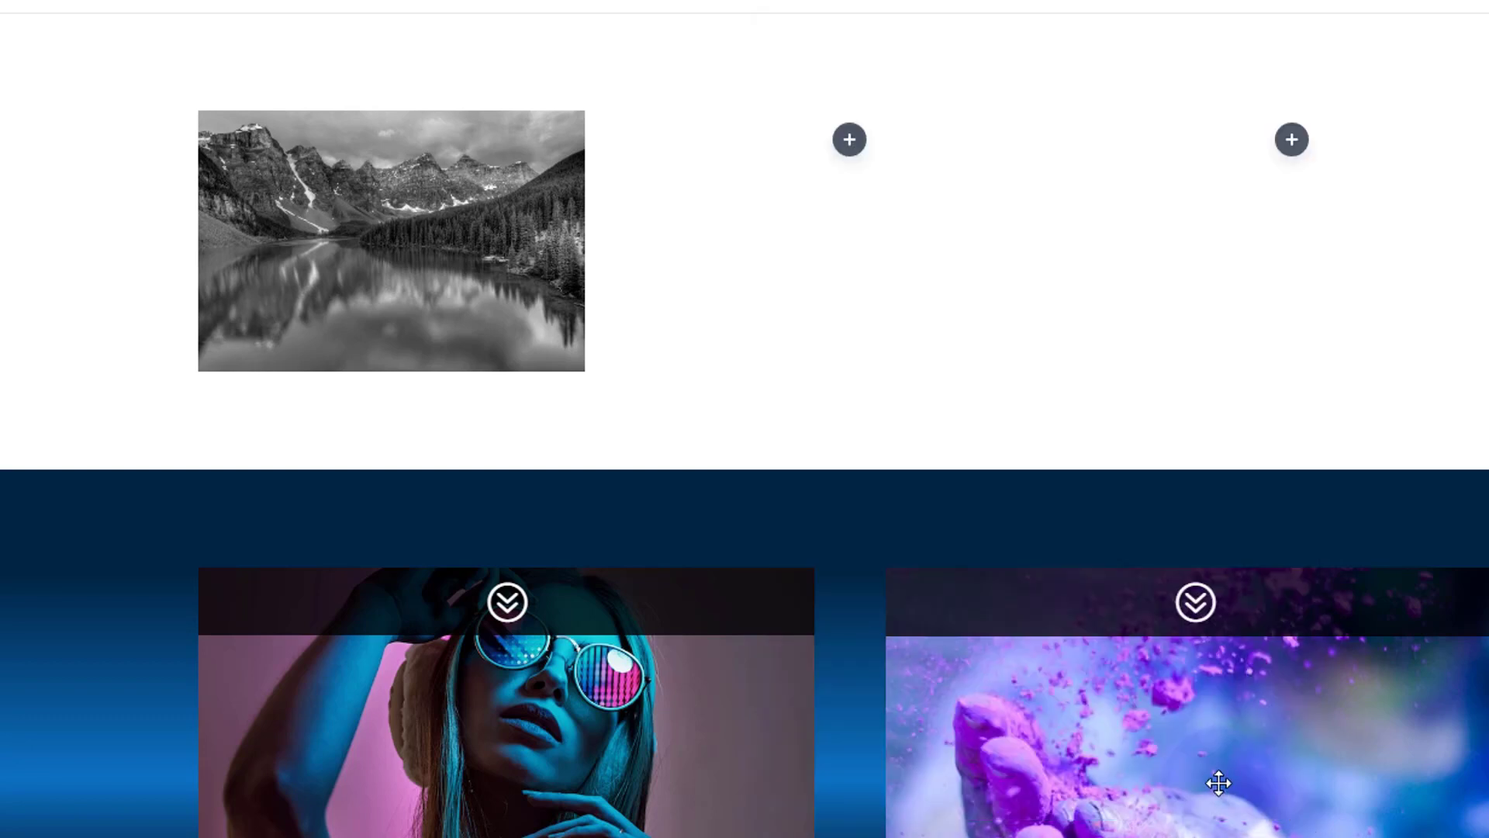
Add an Image module with the sparkler photo to the row's second column and save it
mouse_move(782, 299)
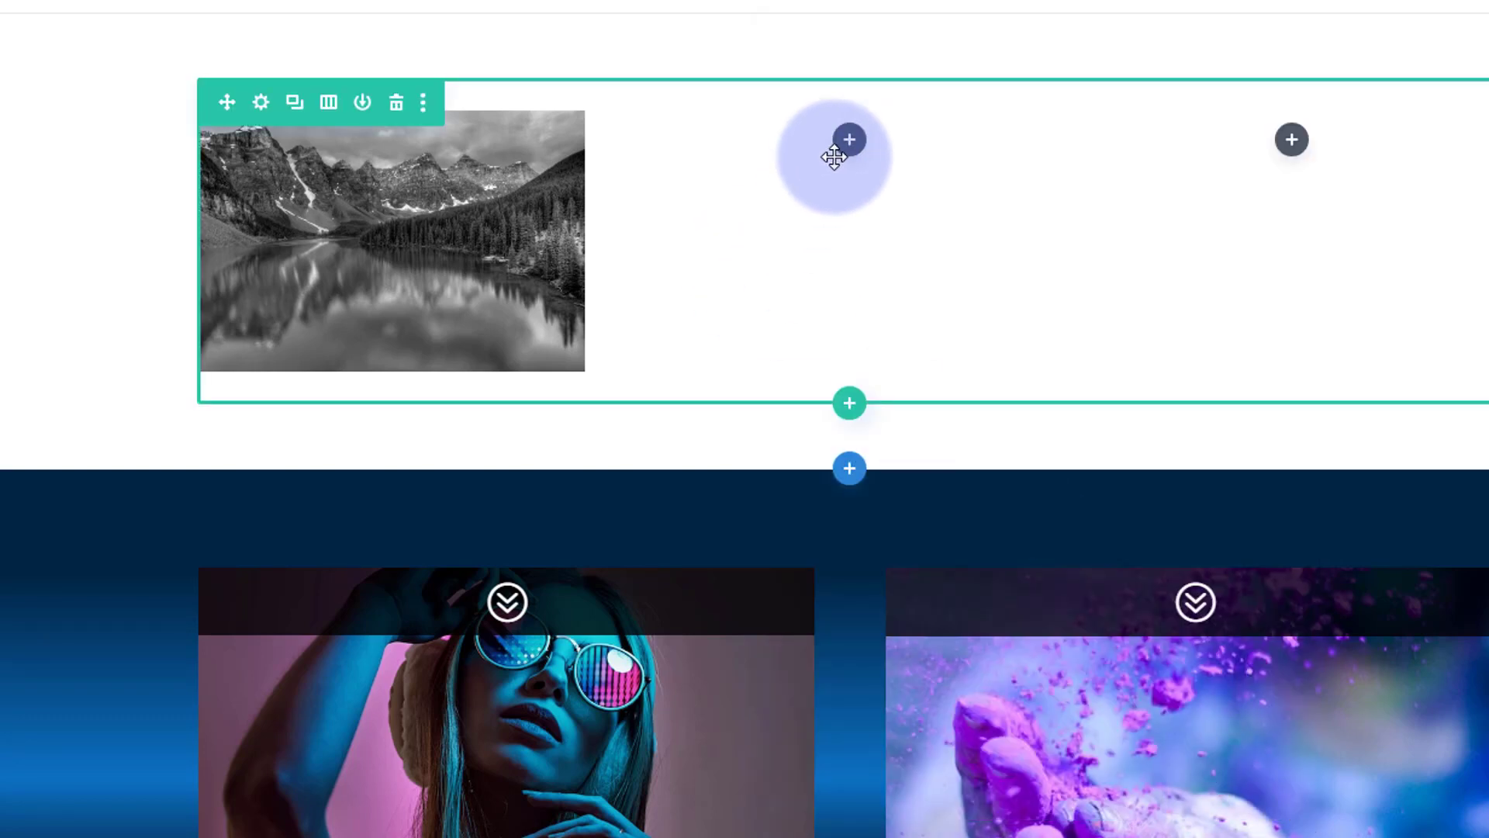
click(850, 140)
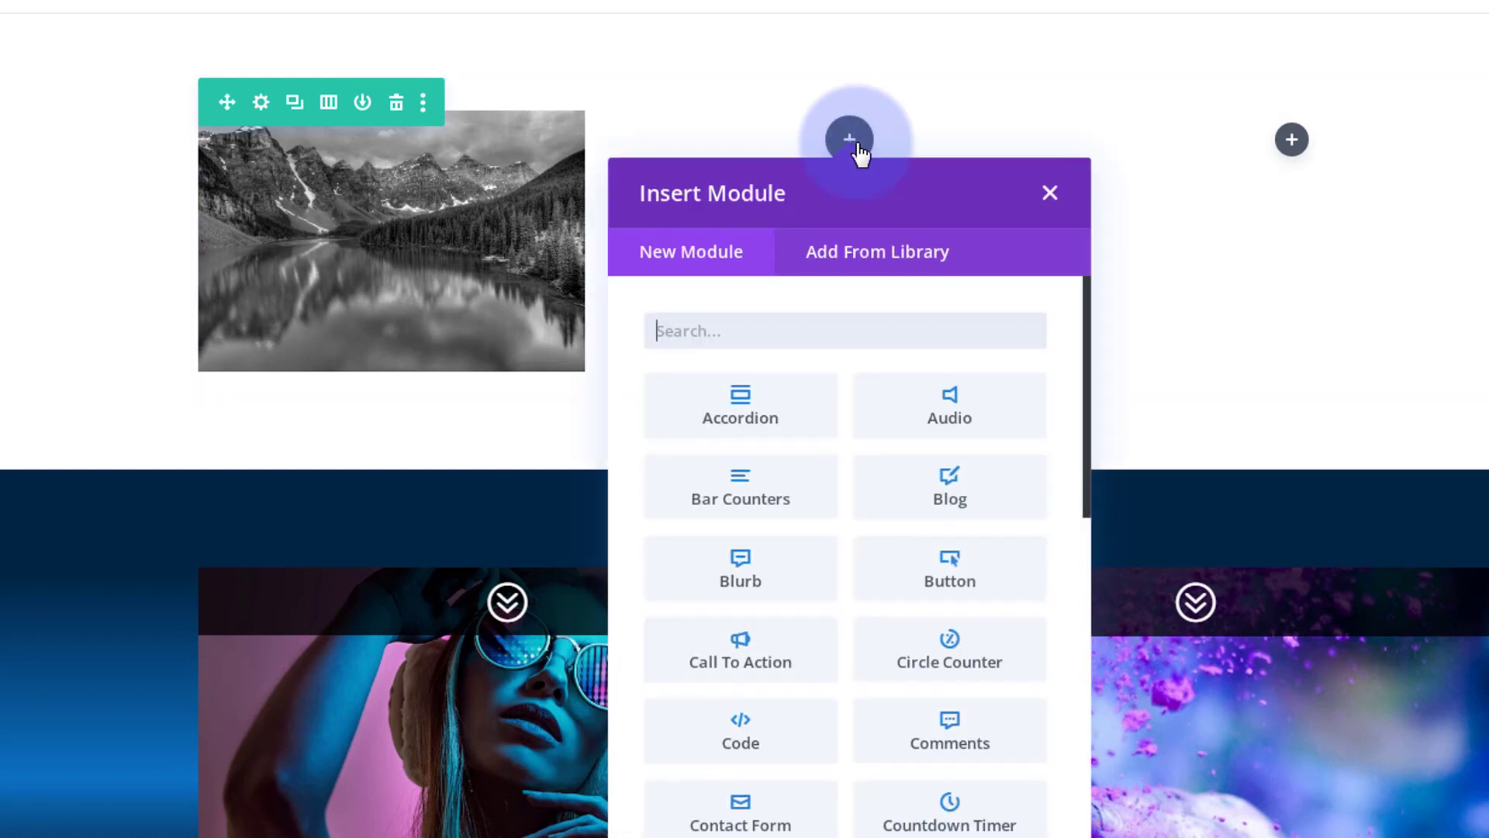
scroll(876, 474, down, 5)
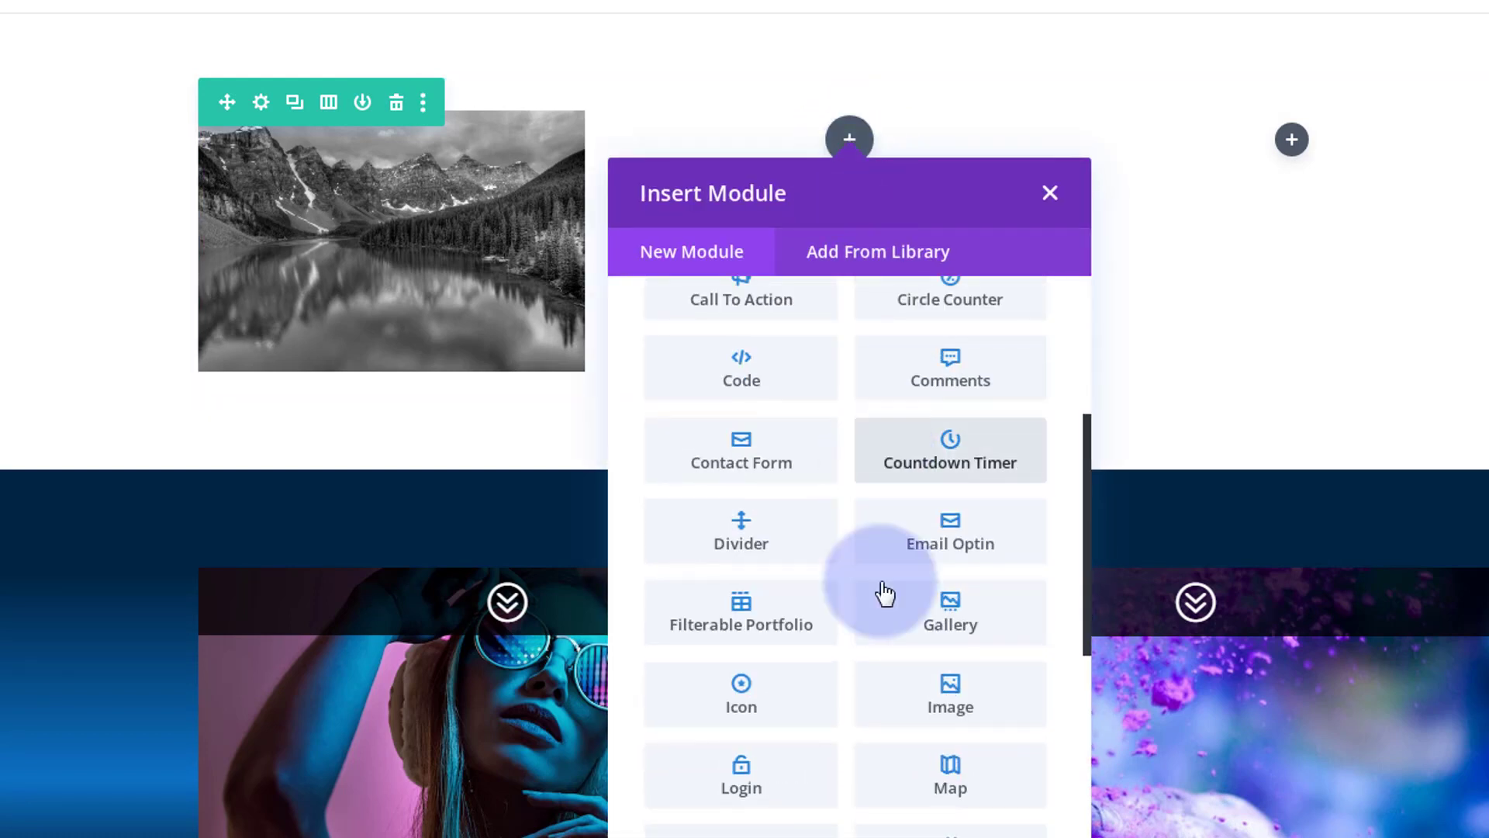
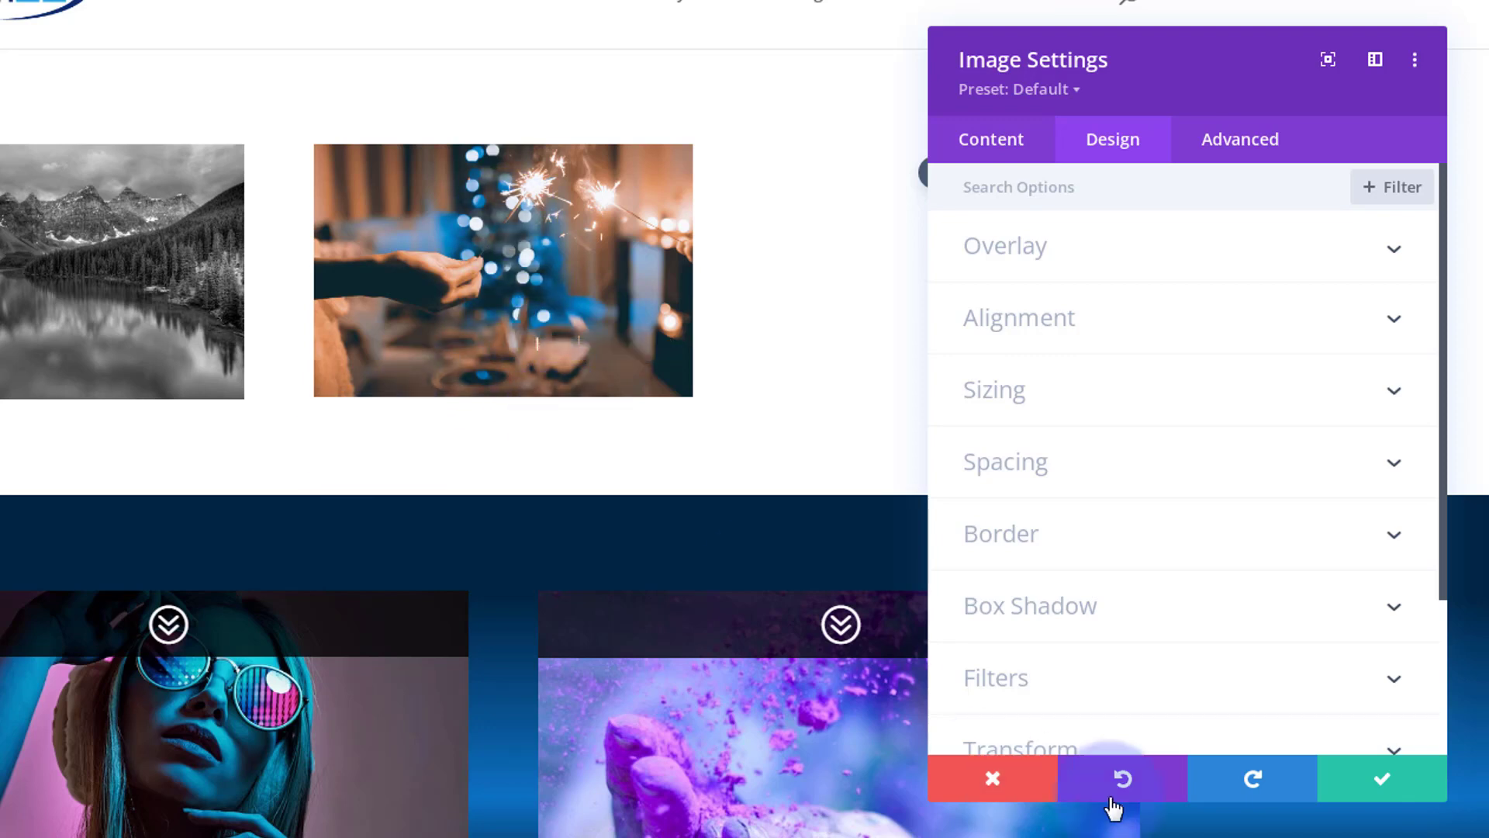
click(1385, 784)
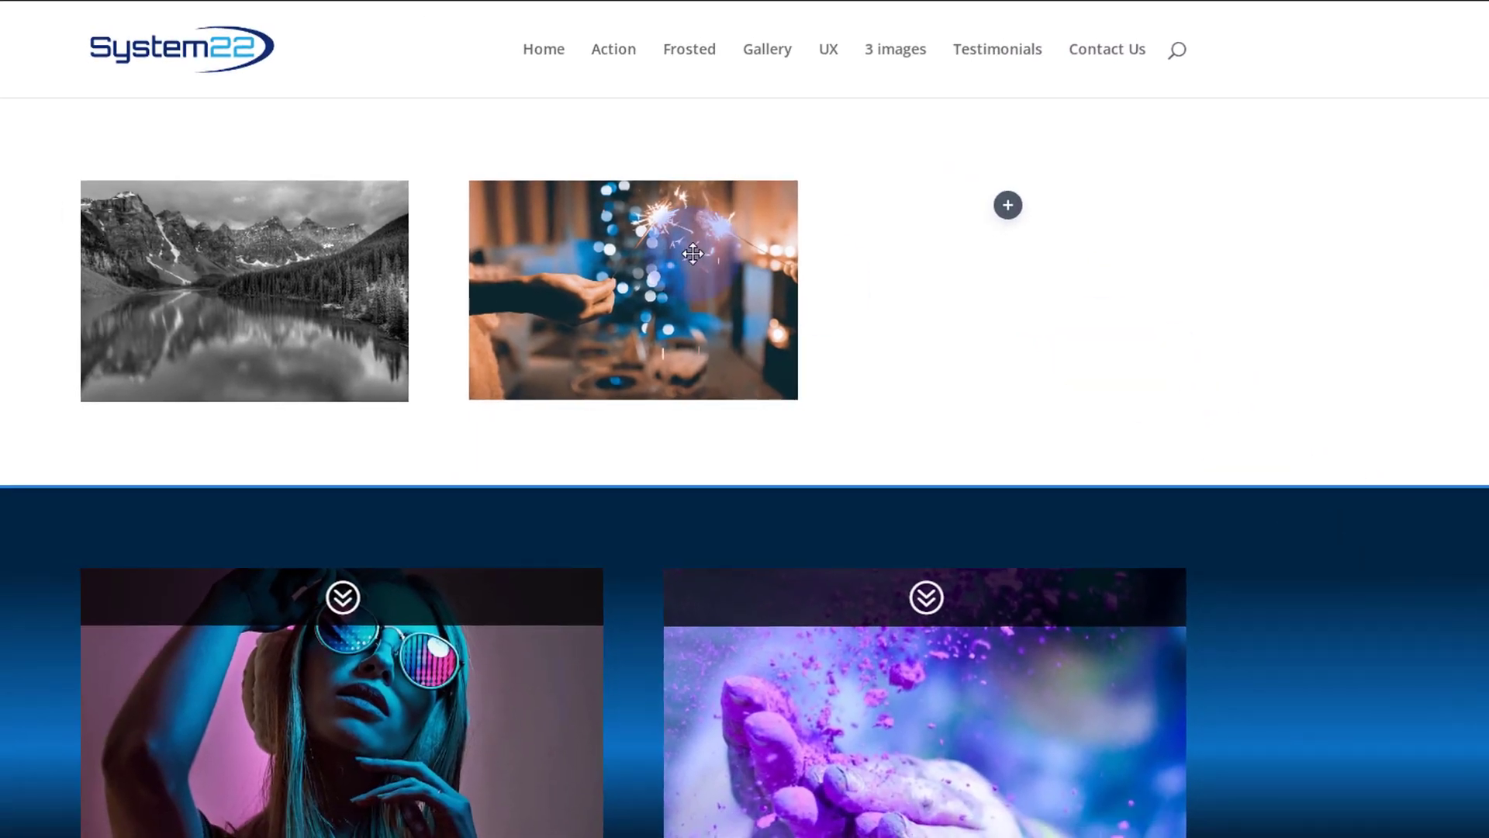
Open the background image options in the settings of the row's second column
mouse_move(334, 240)
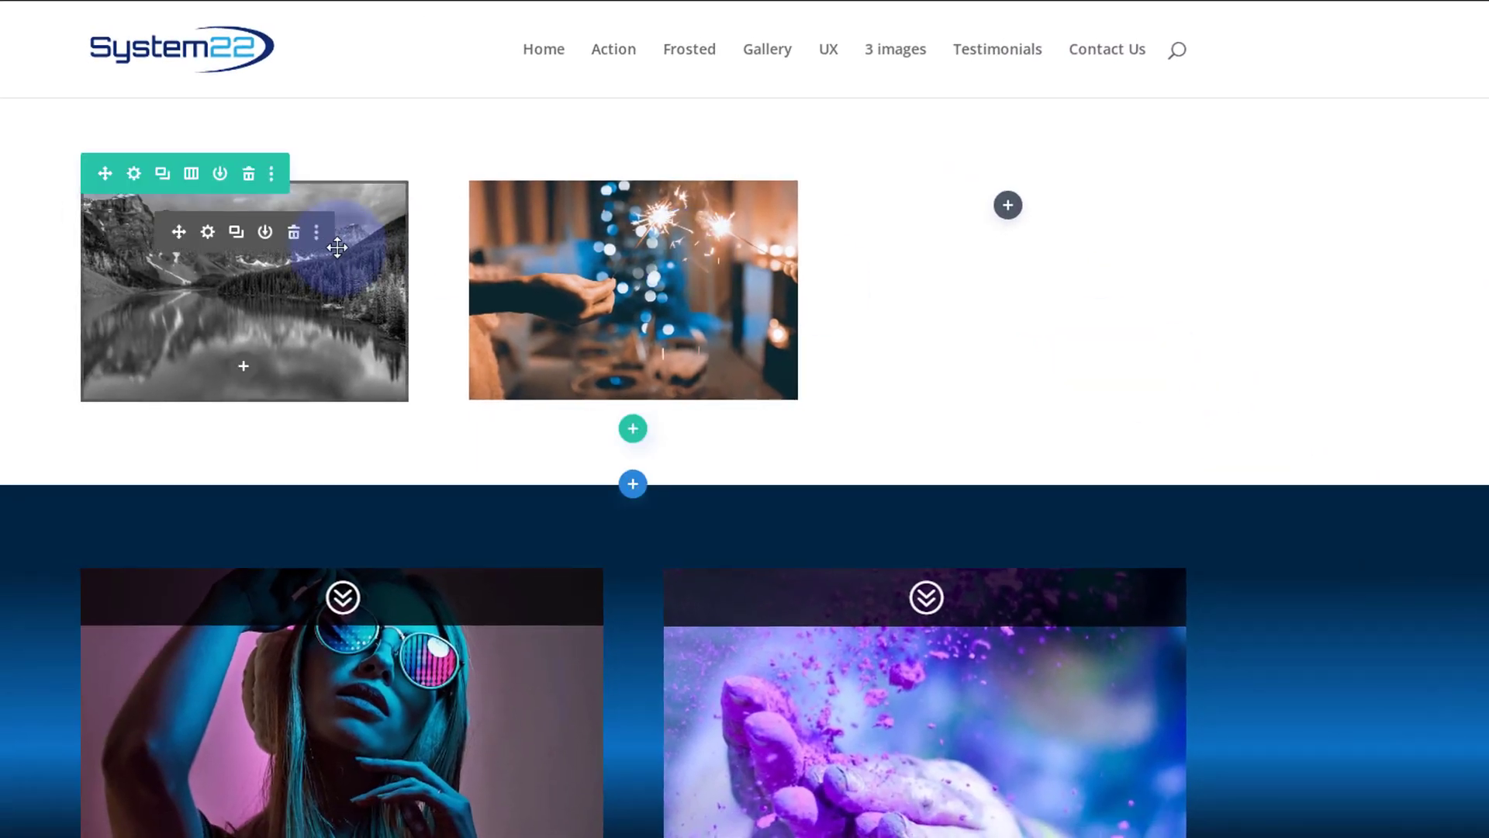
click(135, 174)
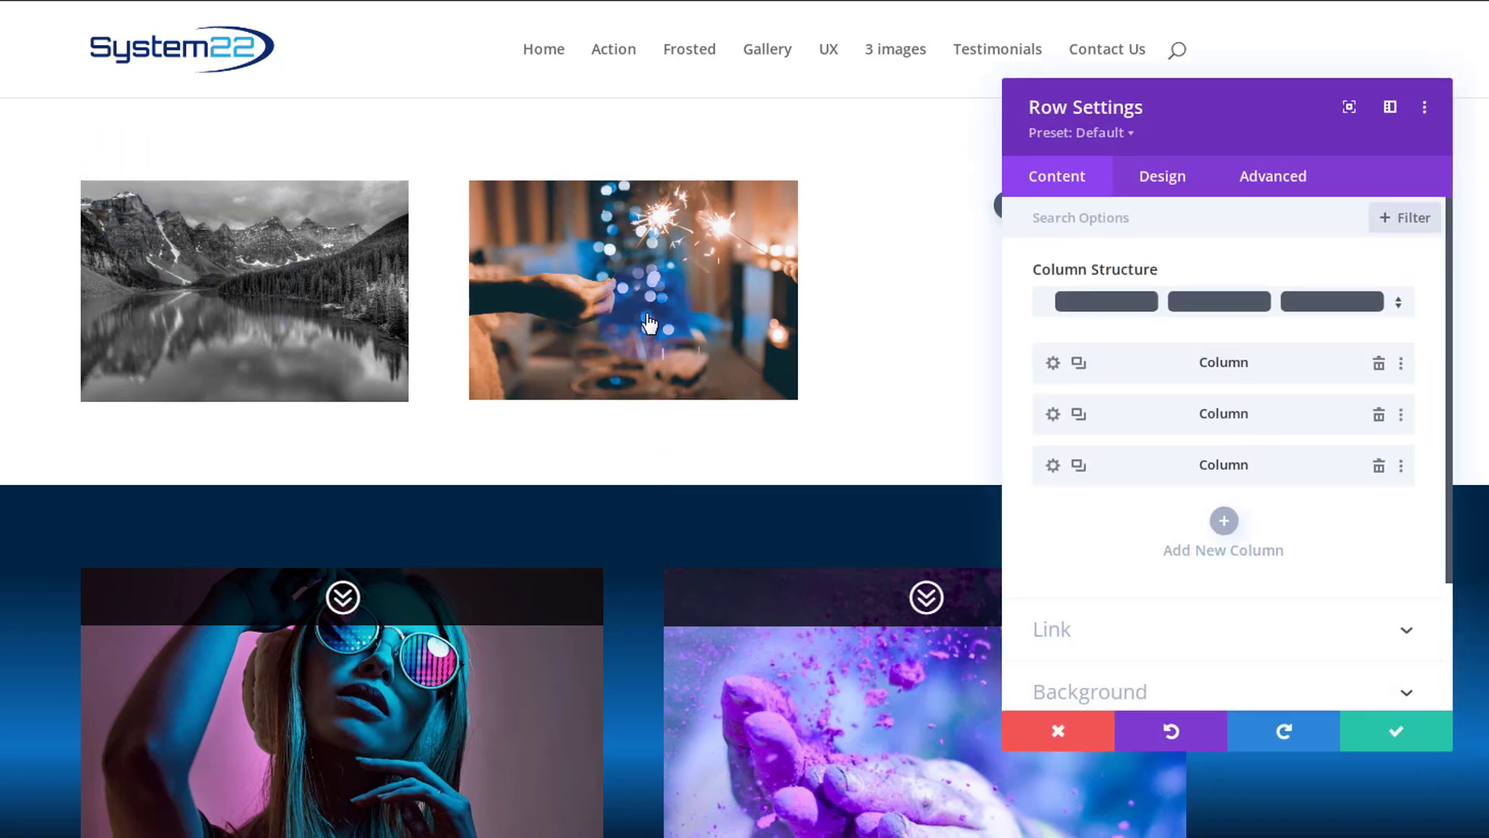
click(1052, 414)
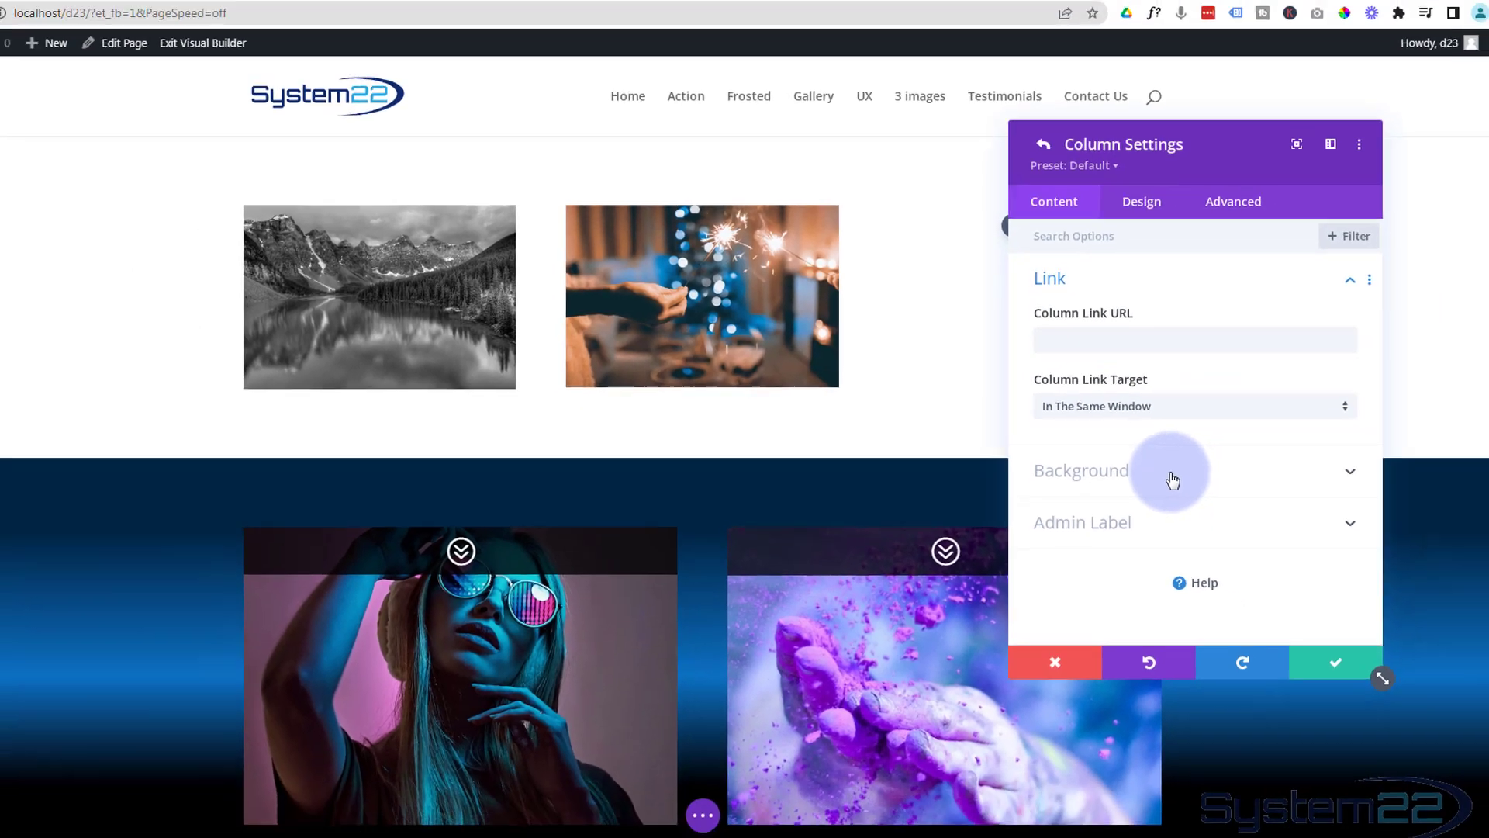
click(1172, 480)
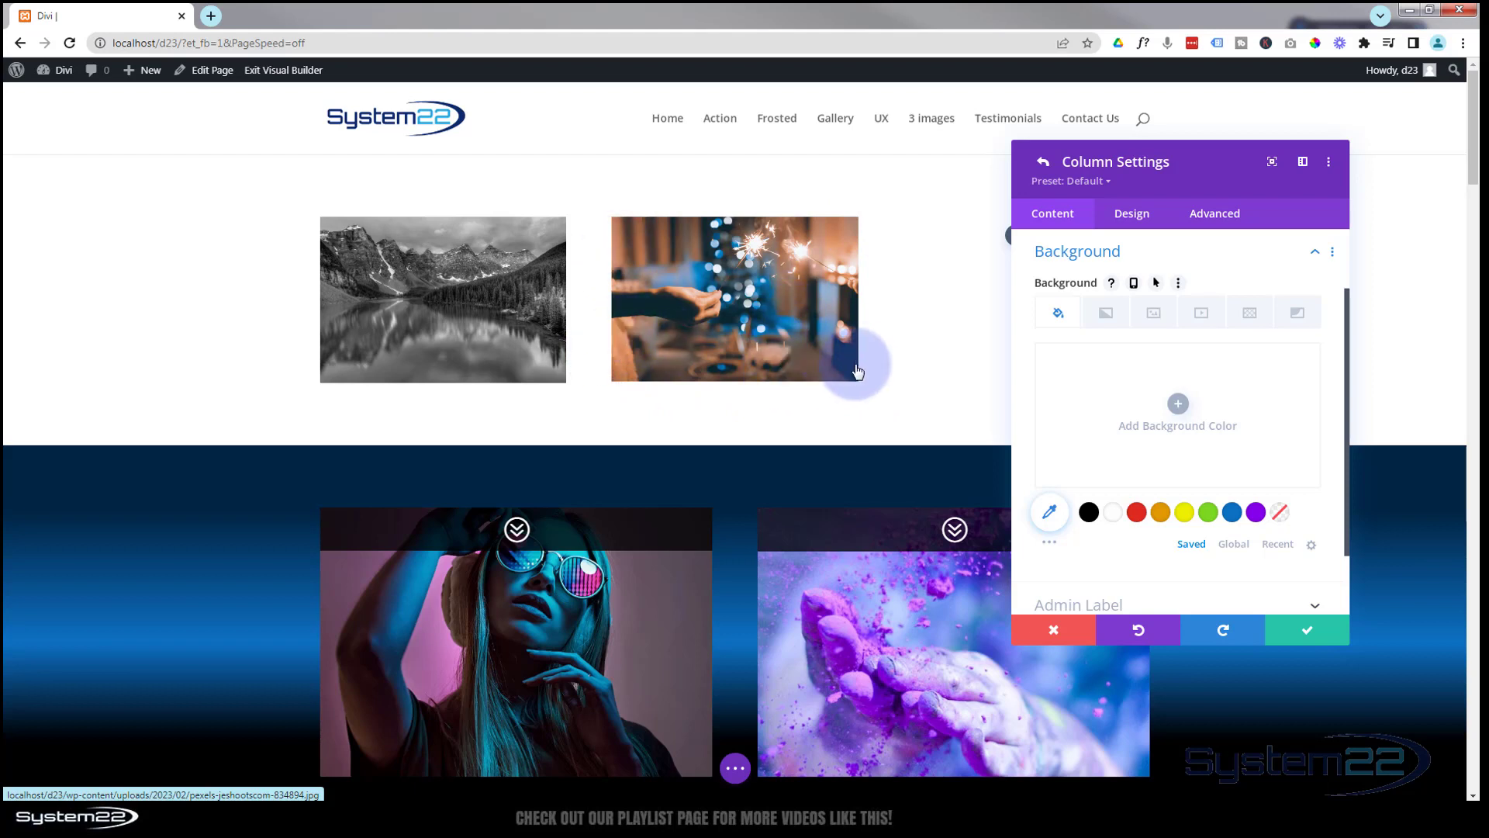
click(1154, 316)
Use the crowd with coloured smoke photo as the second column's background image and save the column and row settings
click(1184, 432)
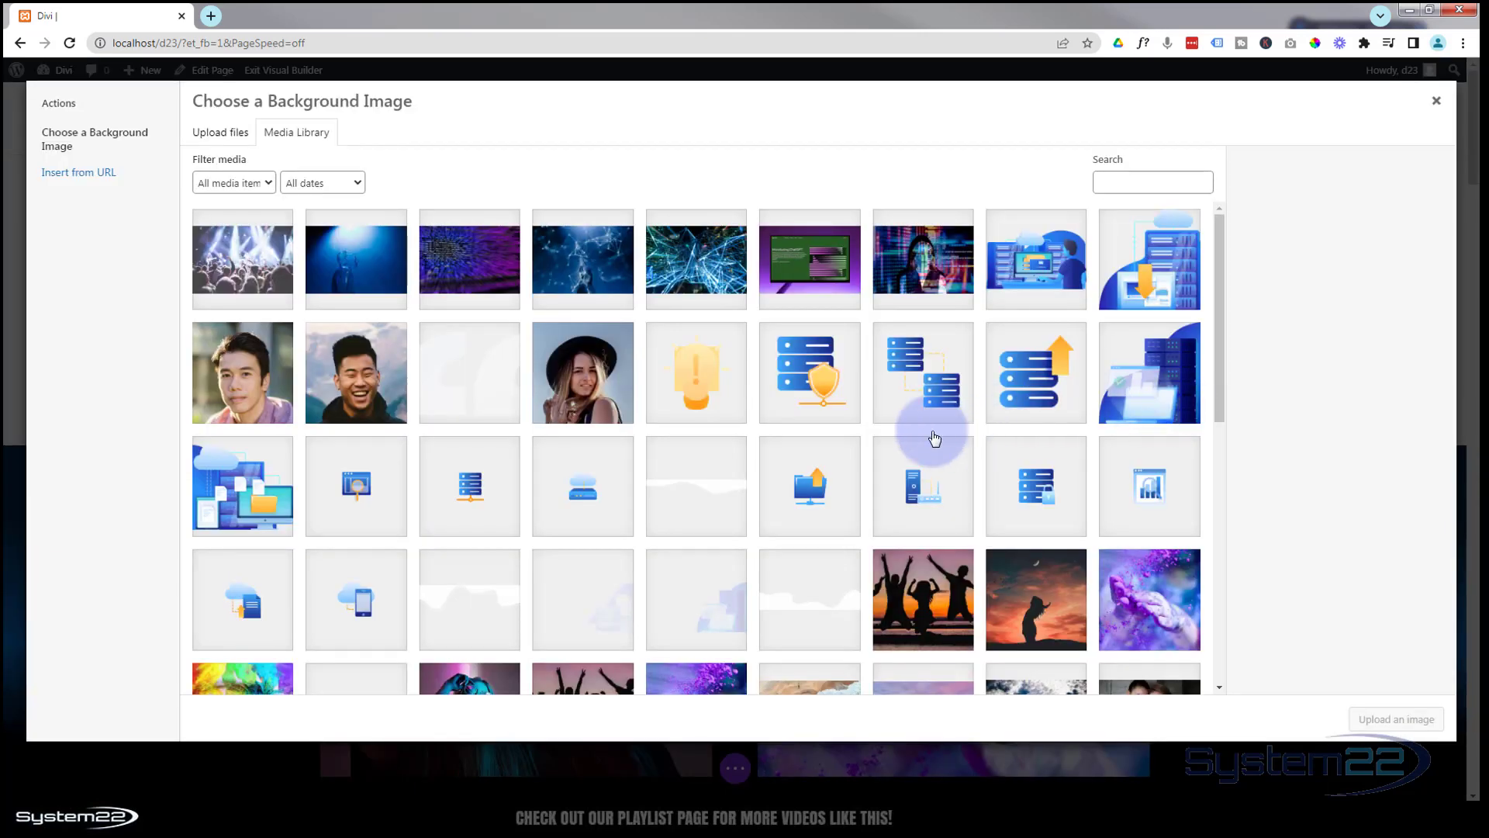
scroll(934, 436, down, 5)
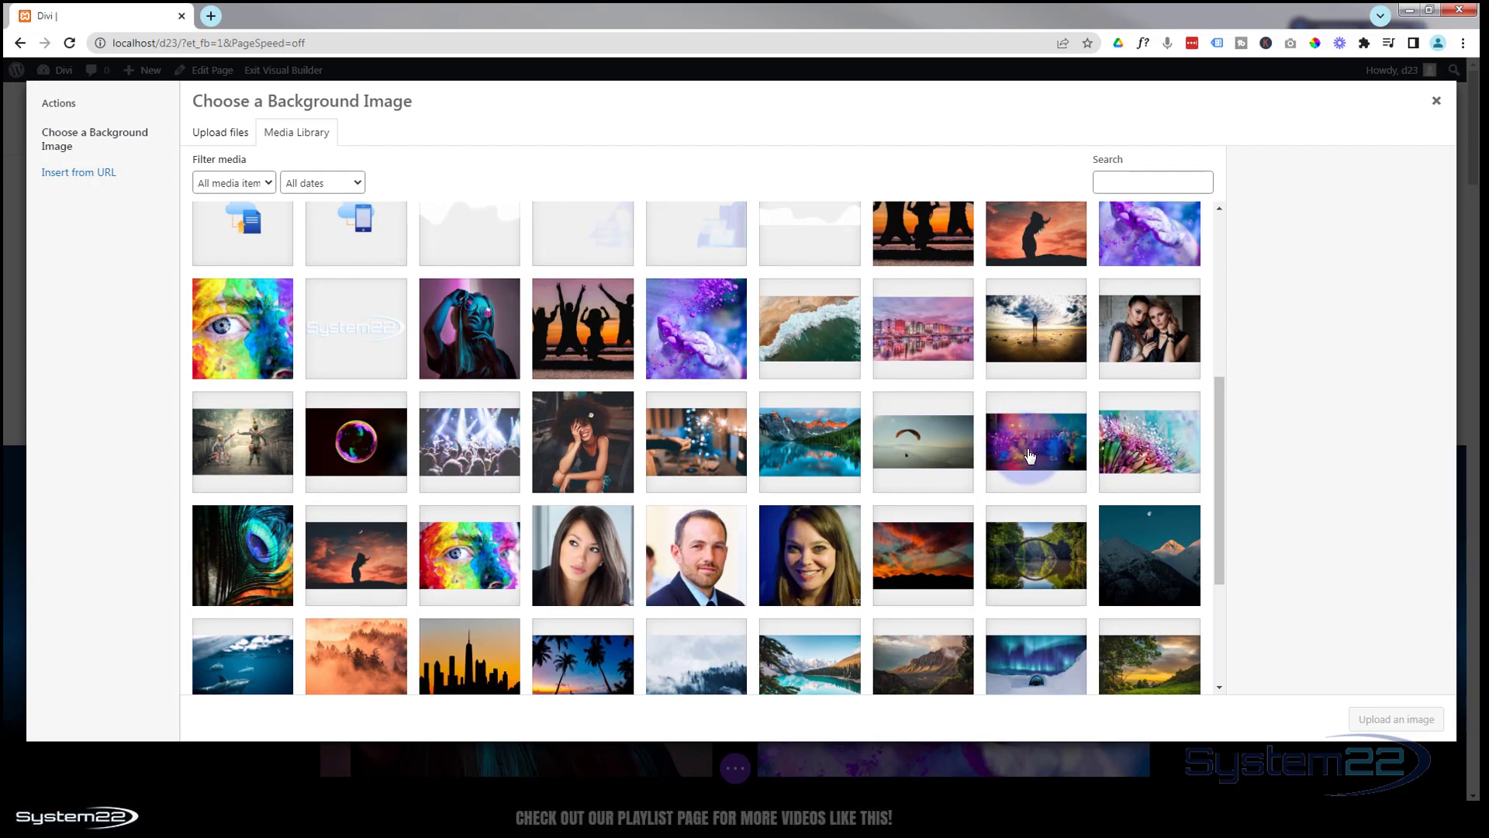
click(1034, 448)
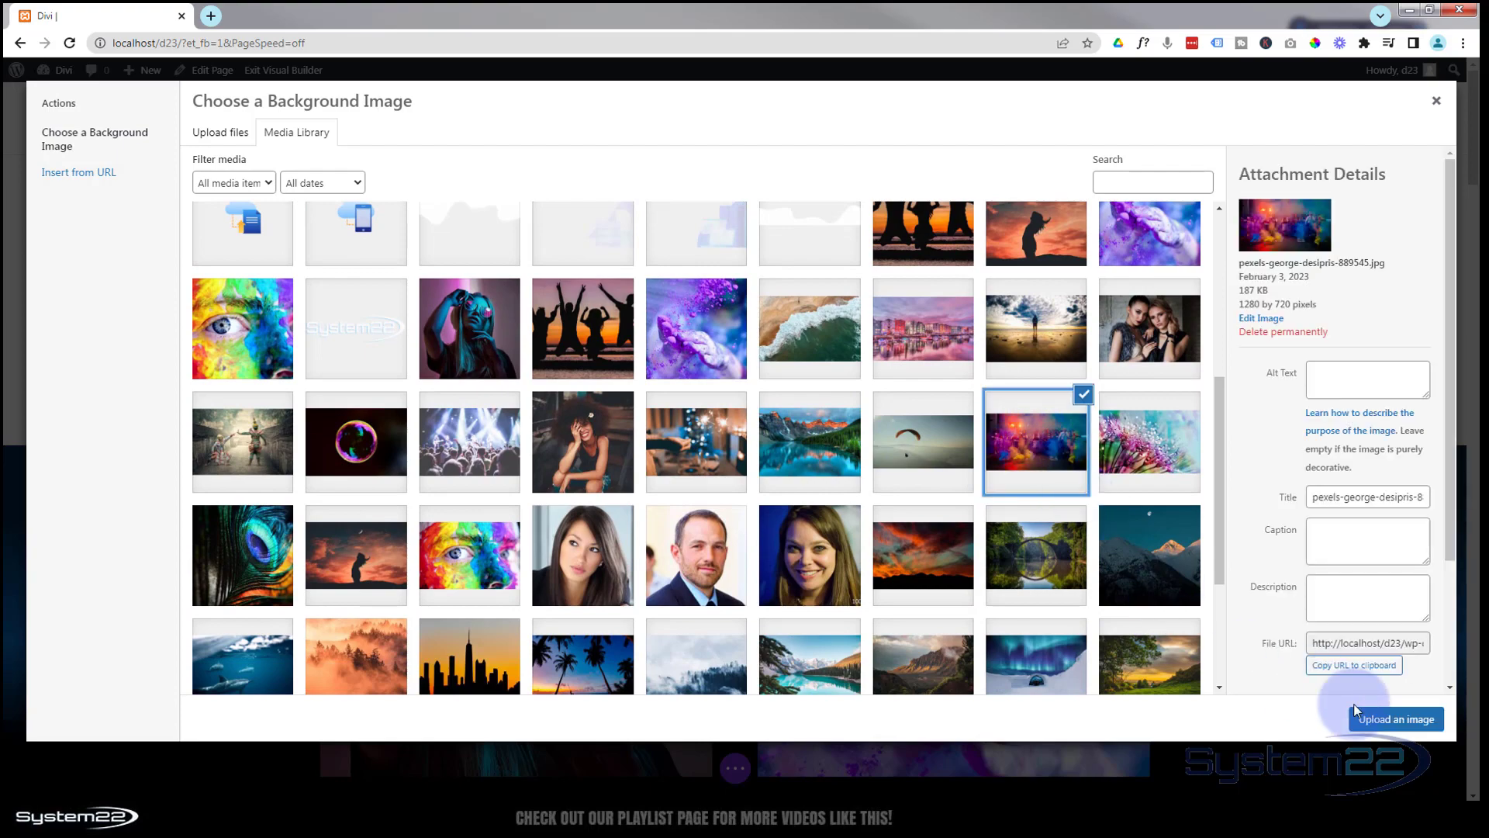
click(1397, 719)
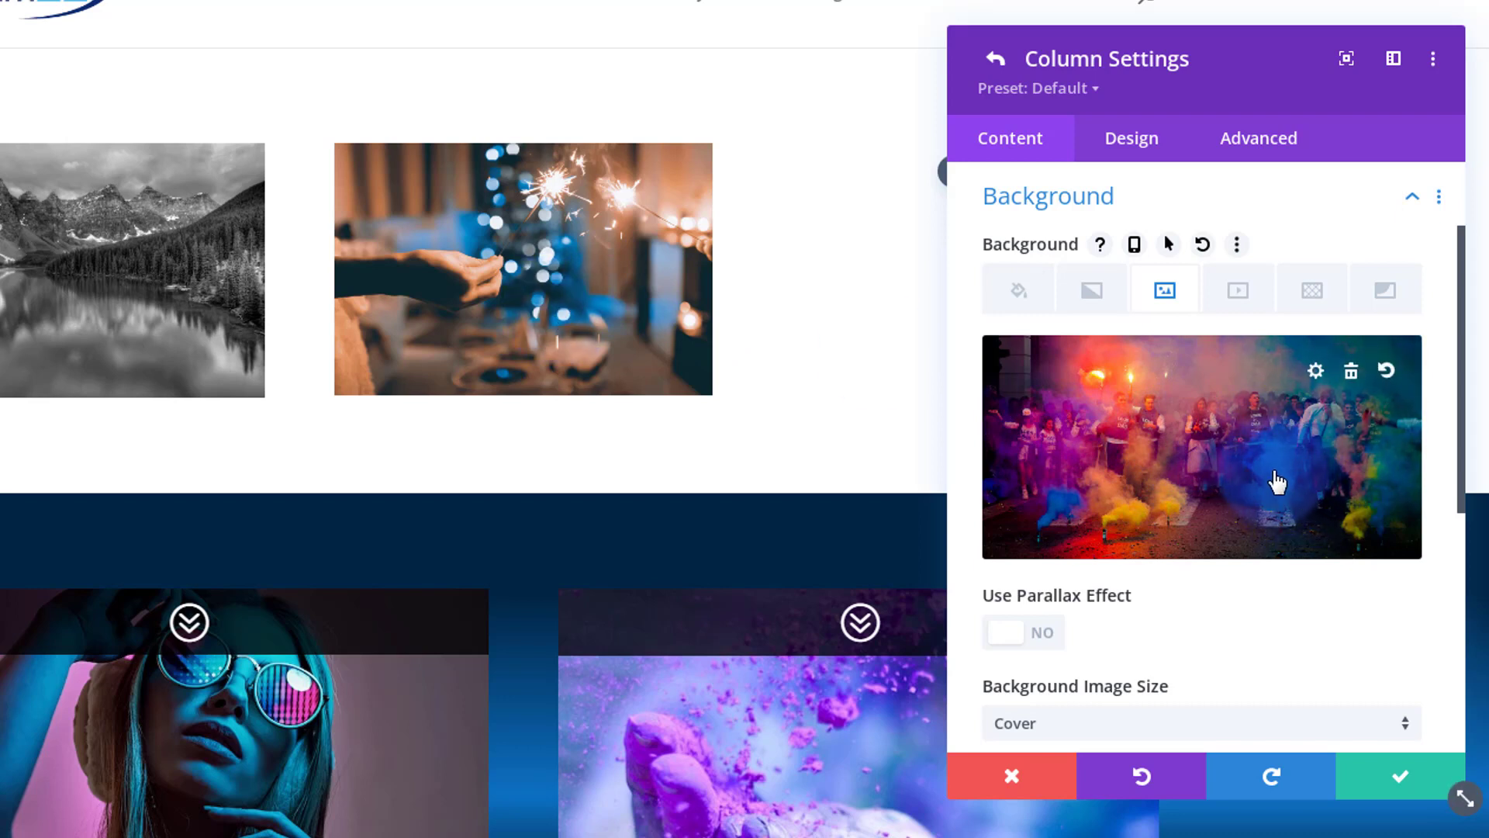
click(1405, 779)
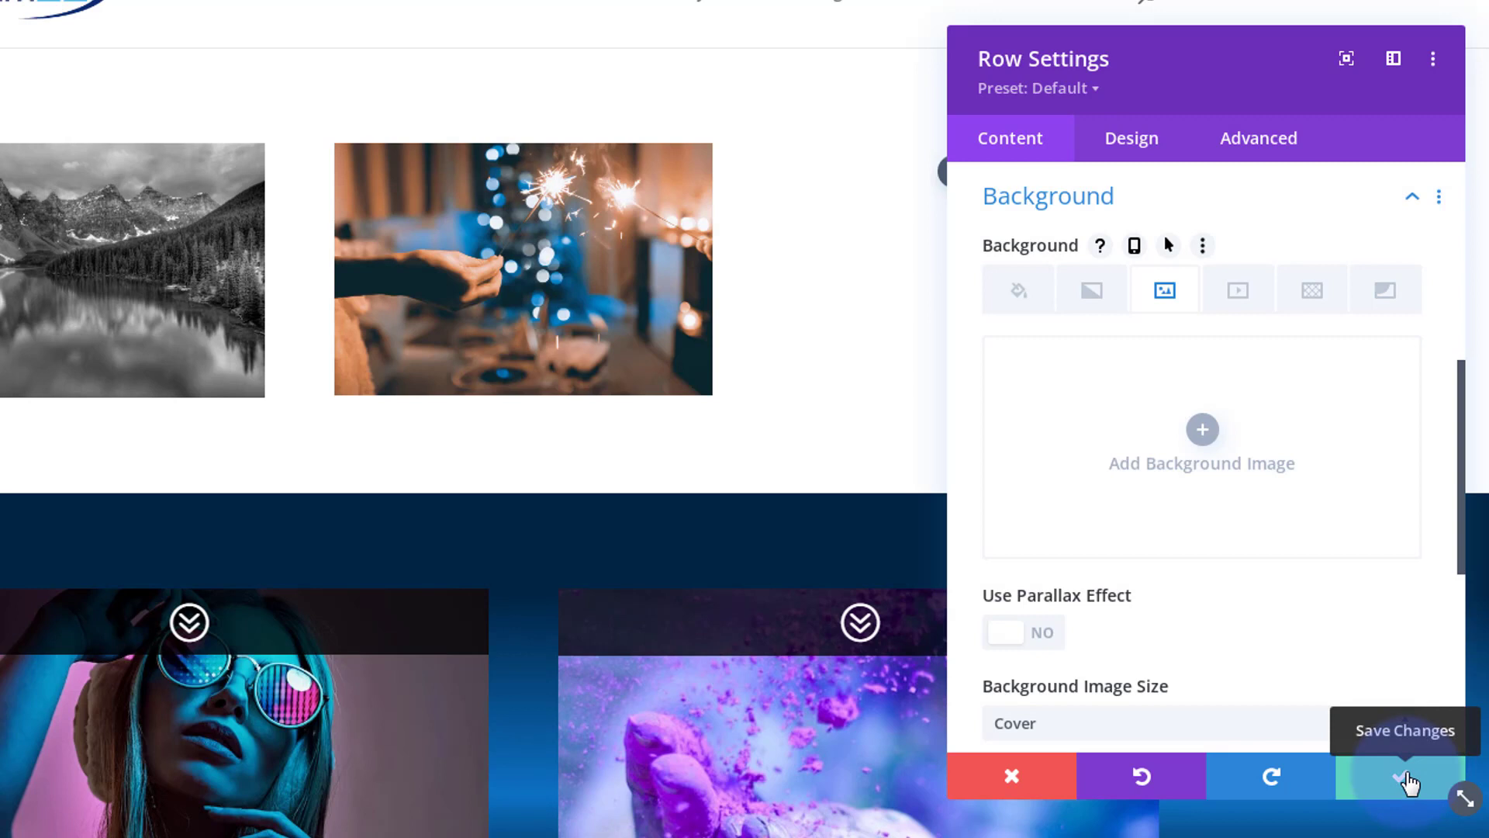
click(1407, 780)
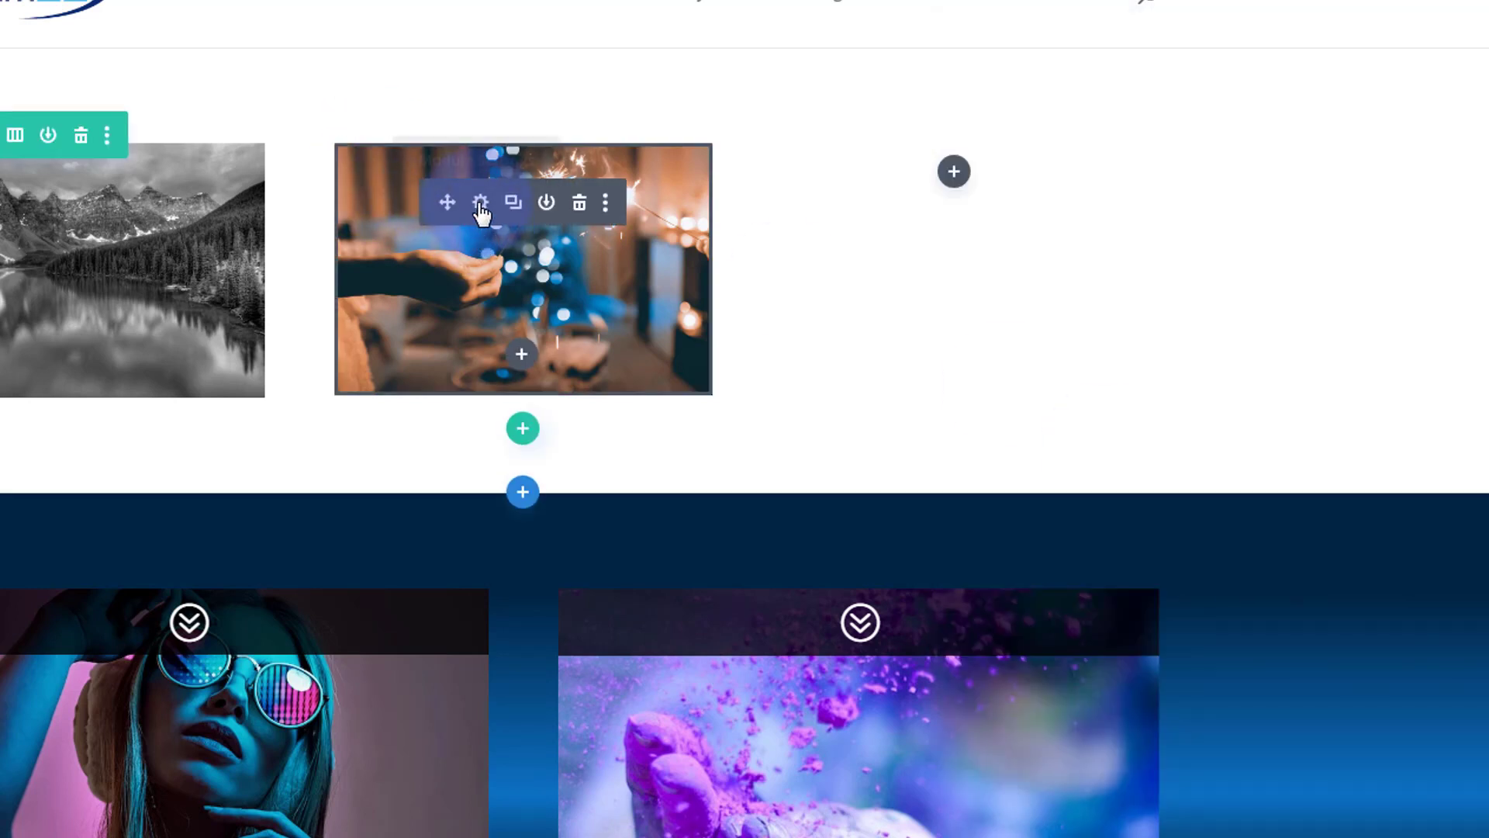
Clear the title text in the sparkler image's attributes
click(480, 205)
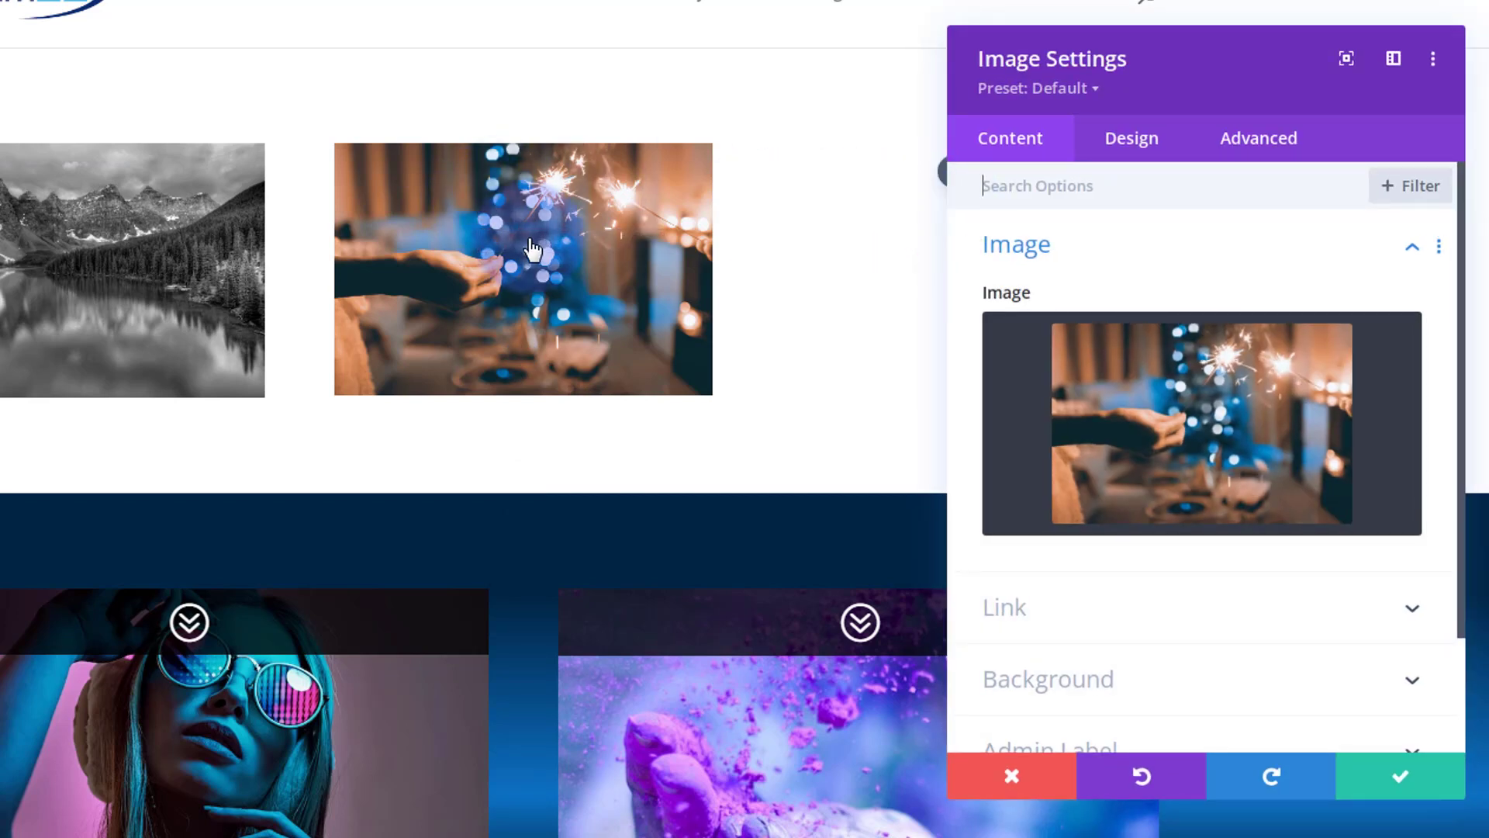
click(1255, 153)
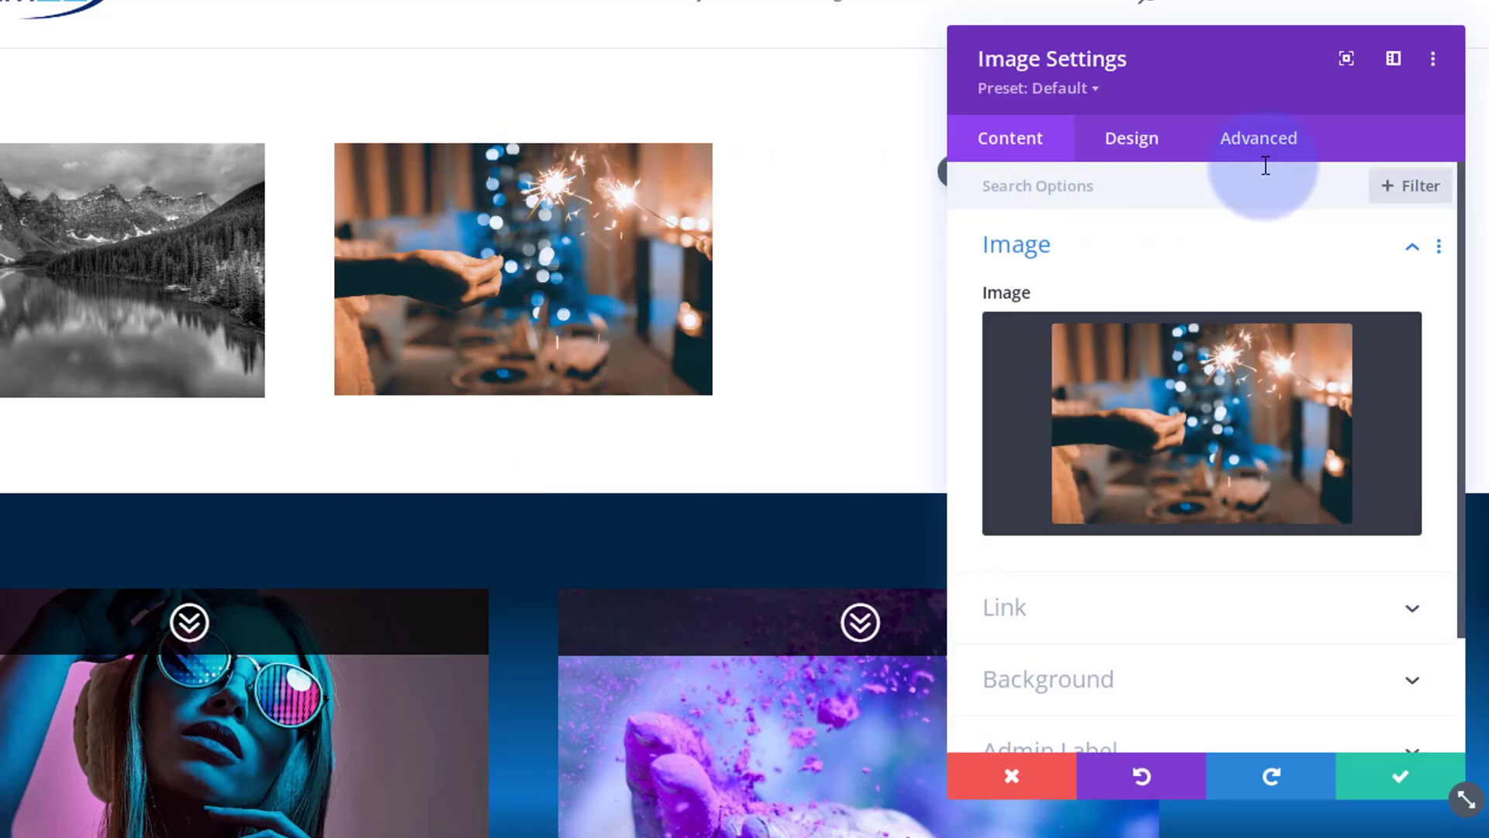
click(1266, 391)
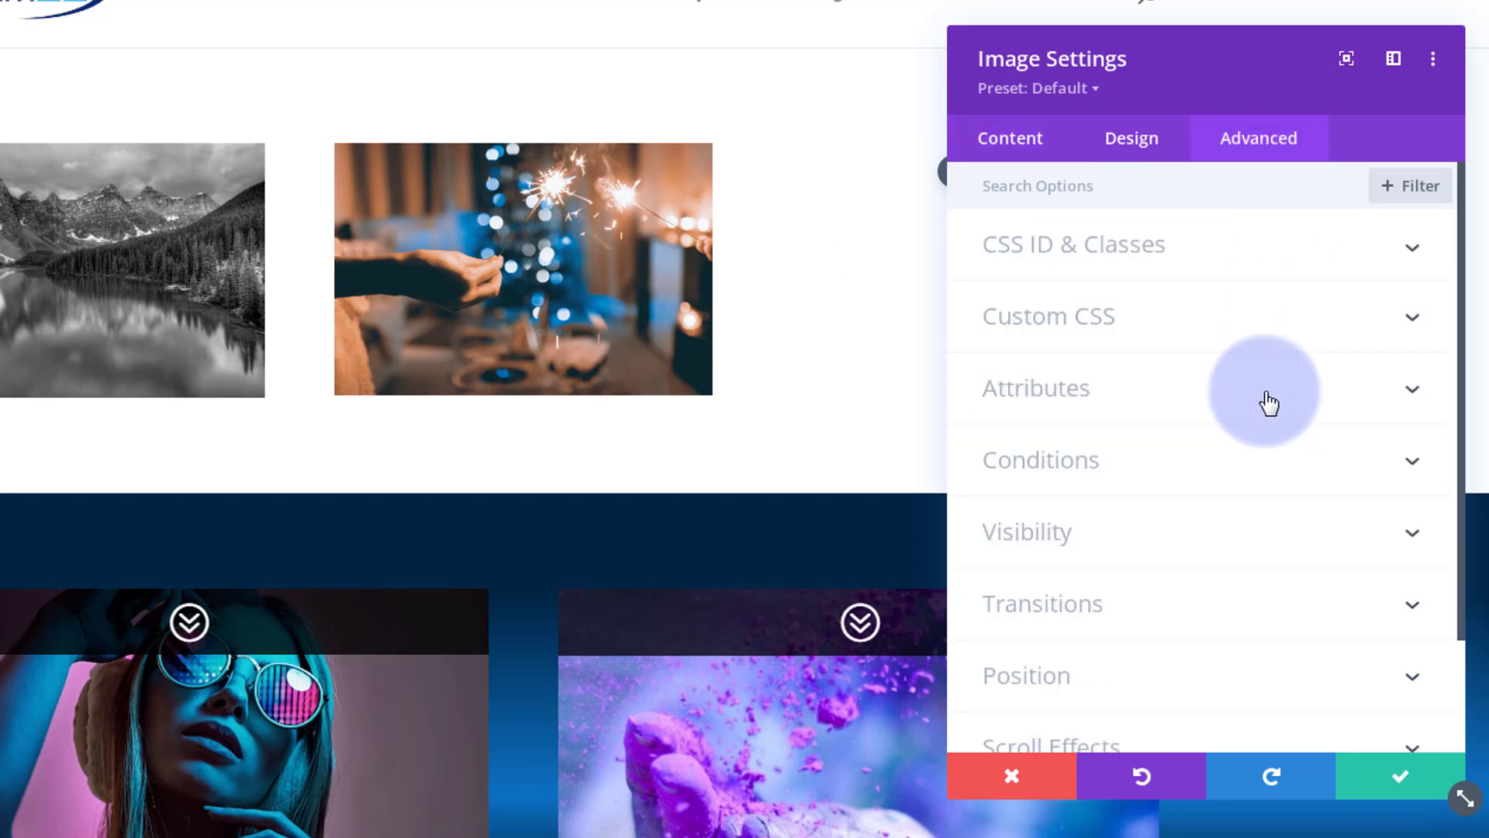
click(1201, 379)
drag(1201, 378, 925, 375)
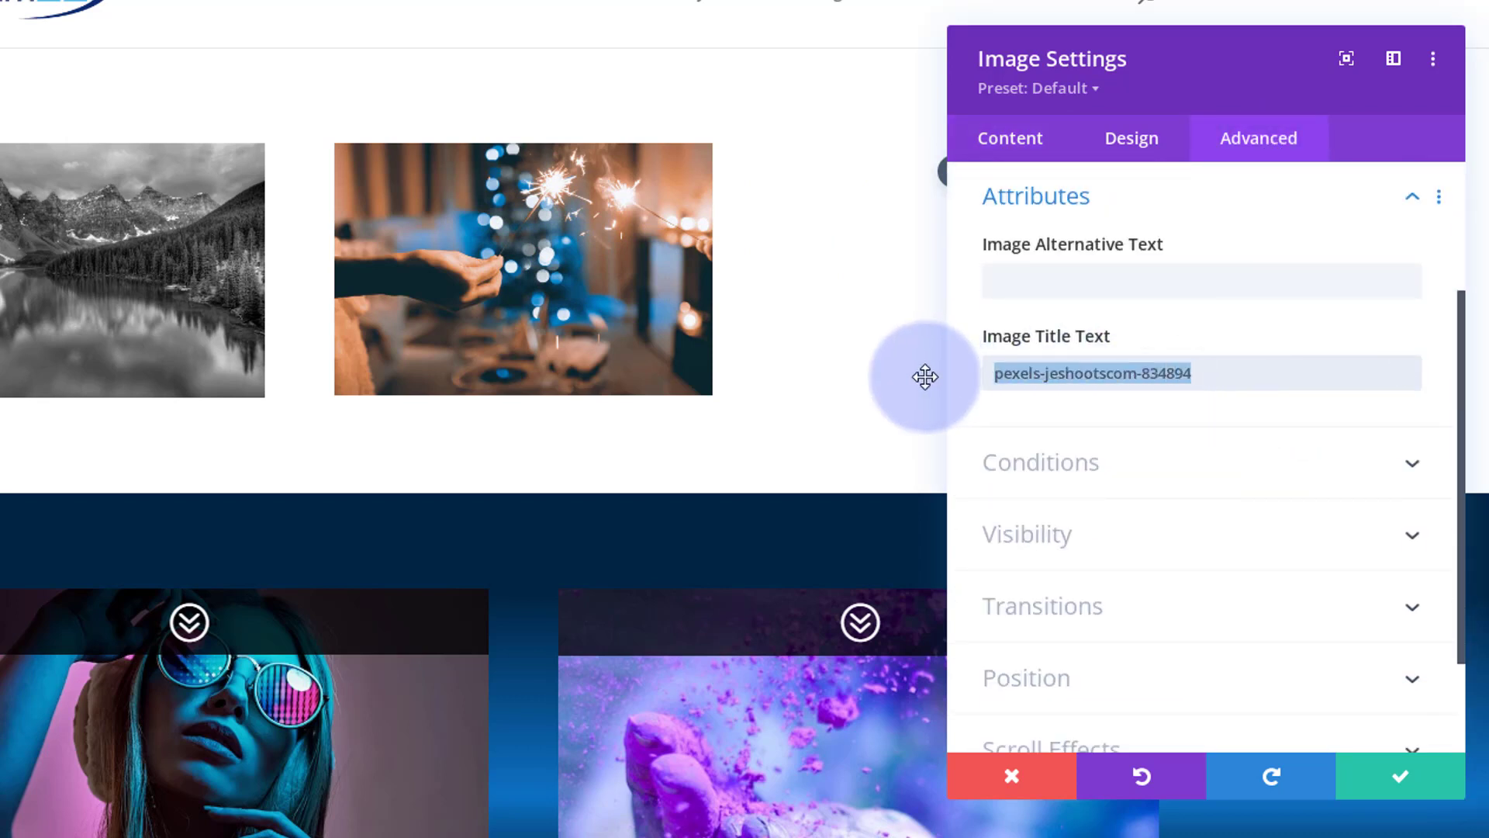
key(BackSpace)
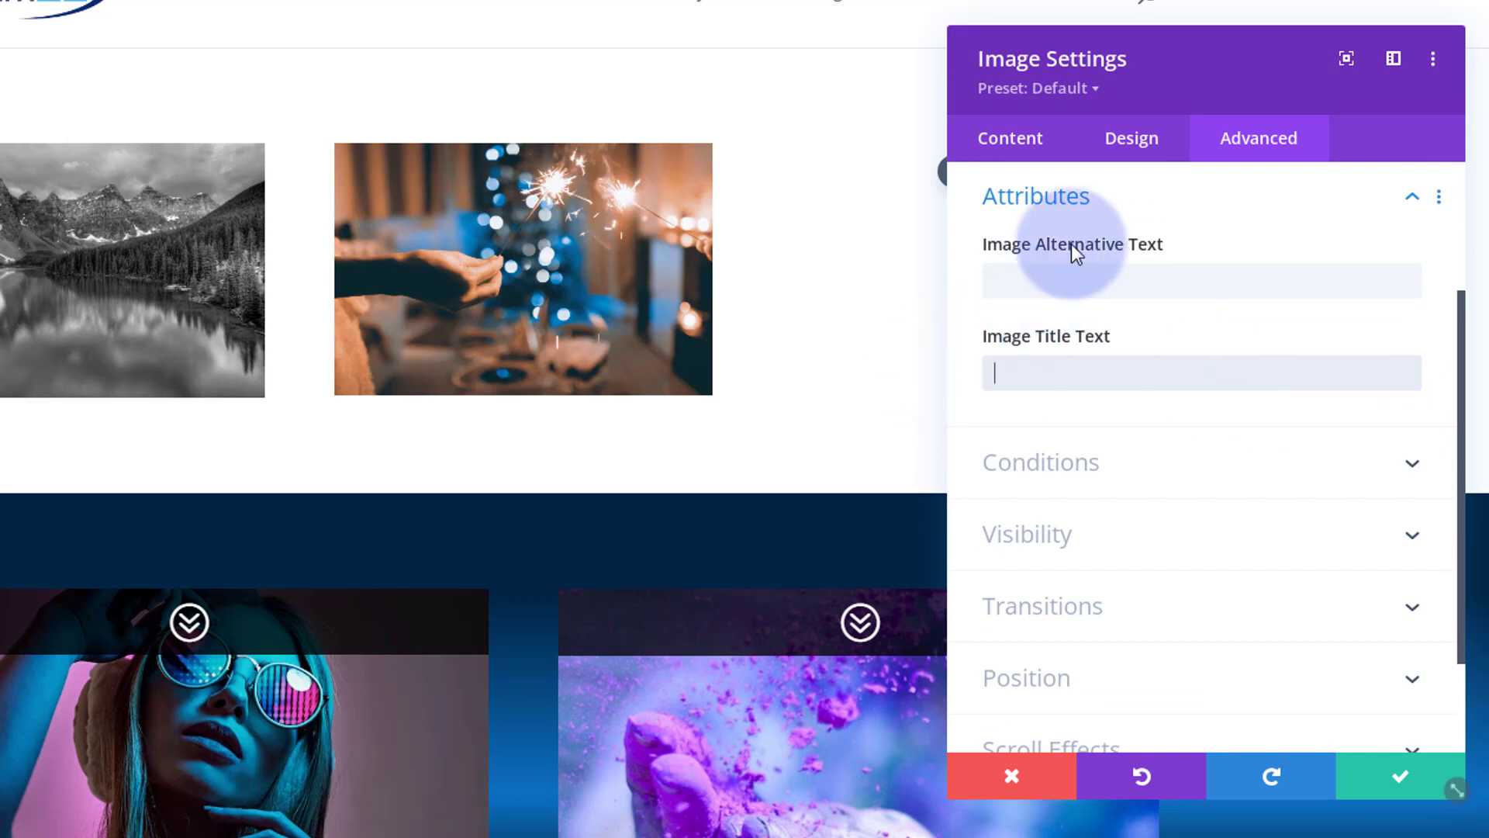
Set the sparkler image's opacity filter to 0% on hover, keeping the desktop state at its default
click(1127, 147)
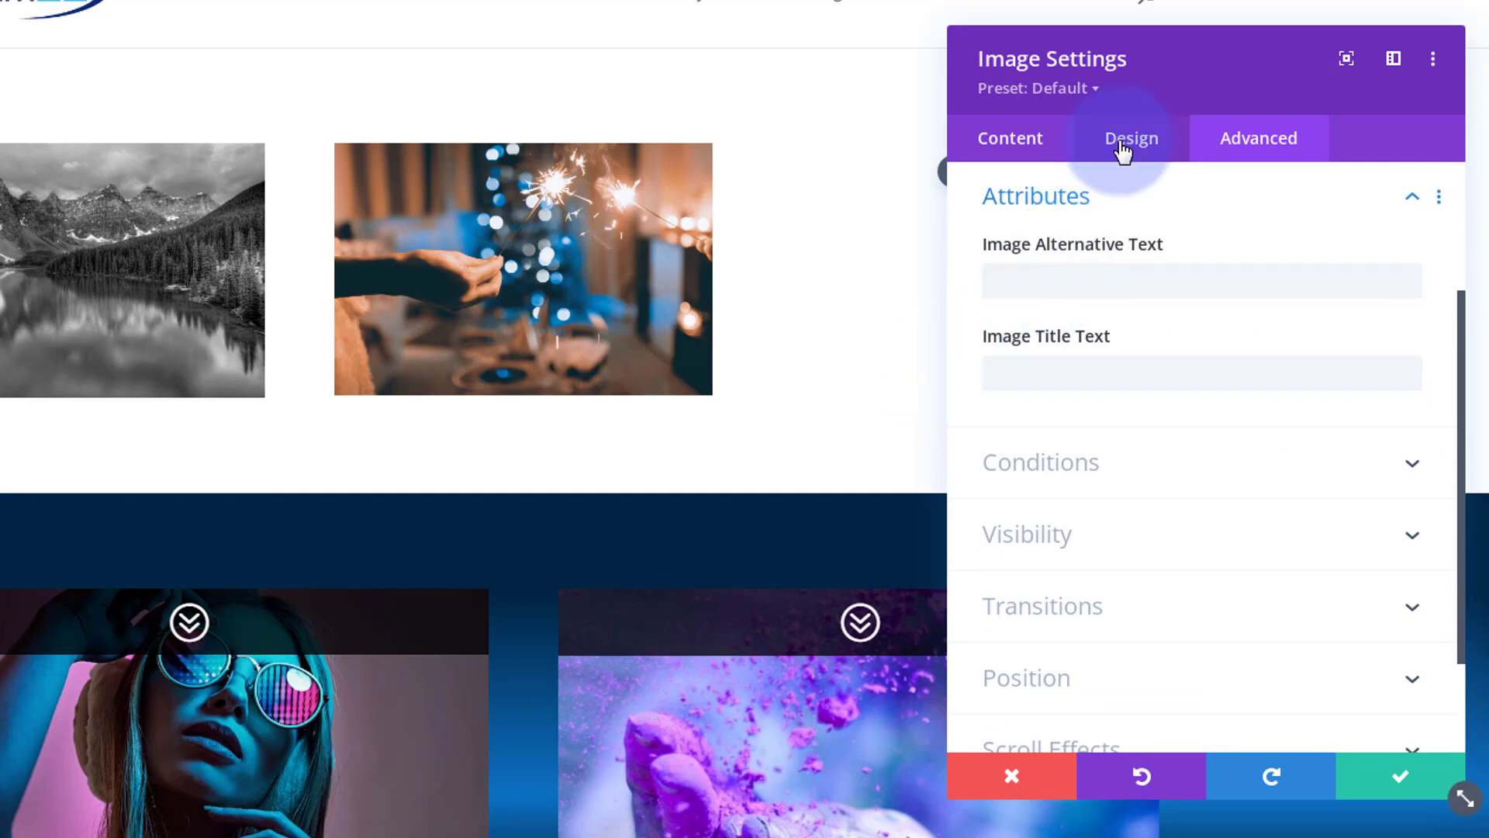
click(1123, 149)
scroll(1199, 496, down, 3)
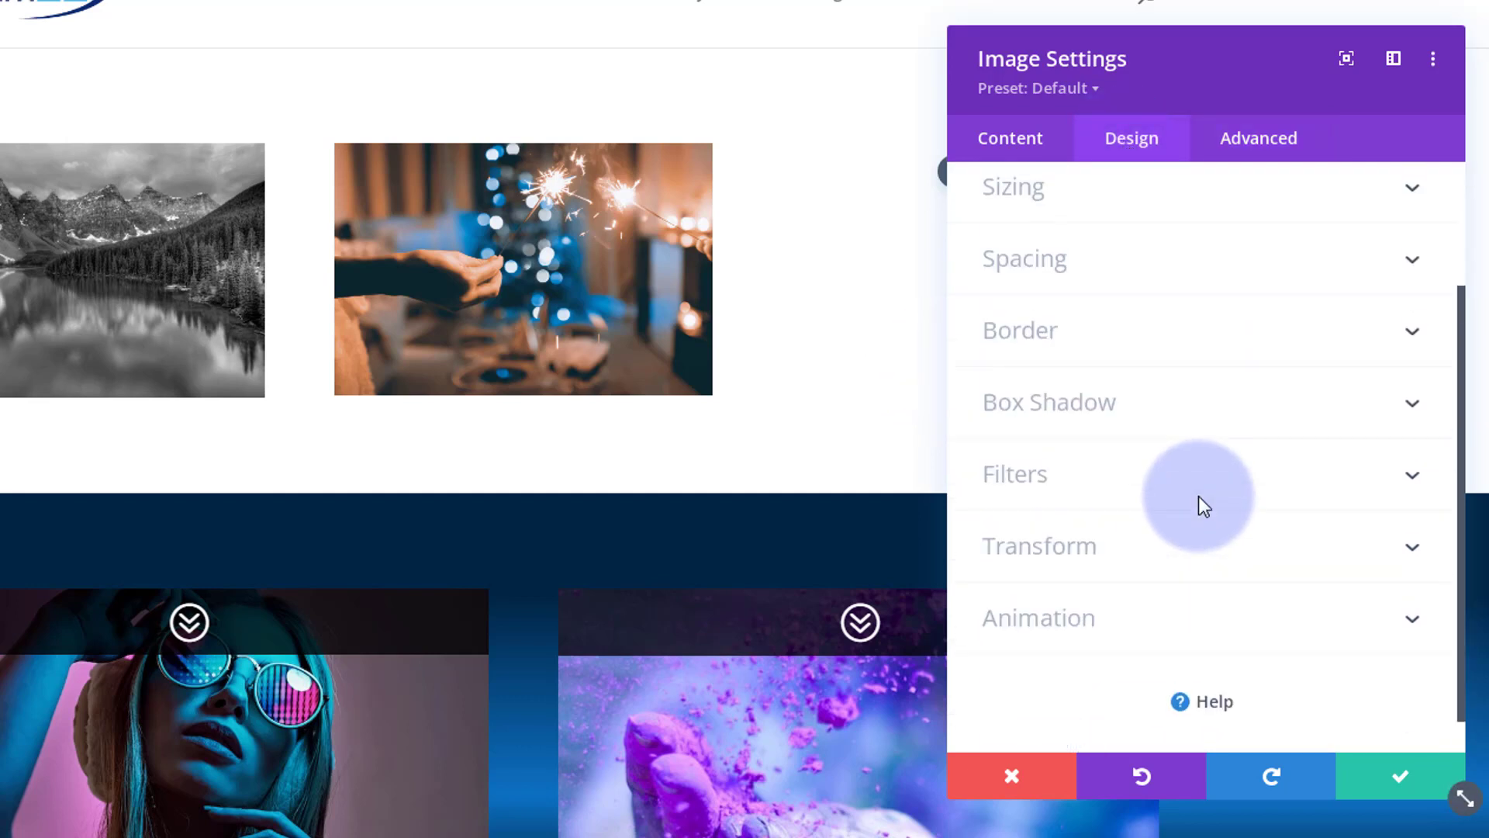
click(1160, 475)
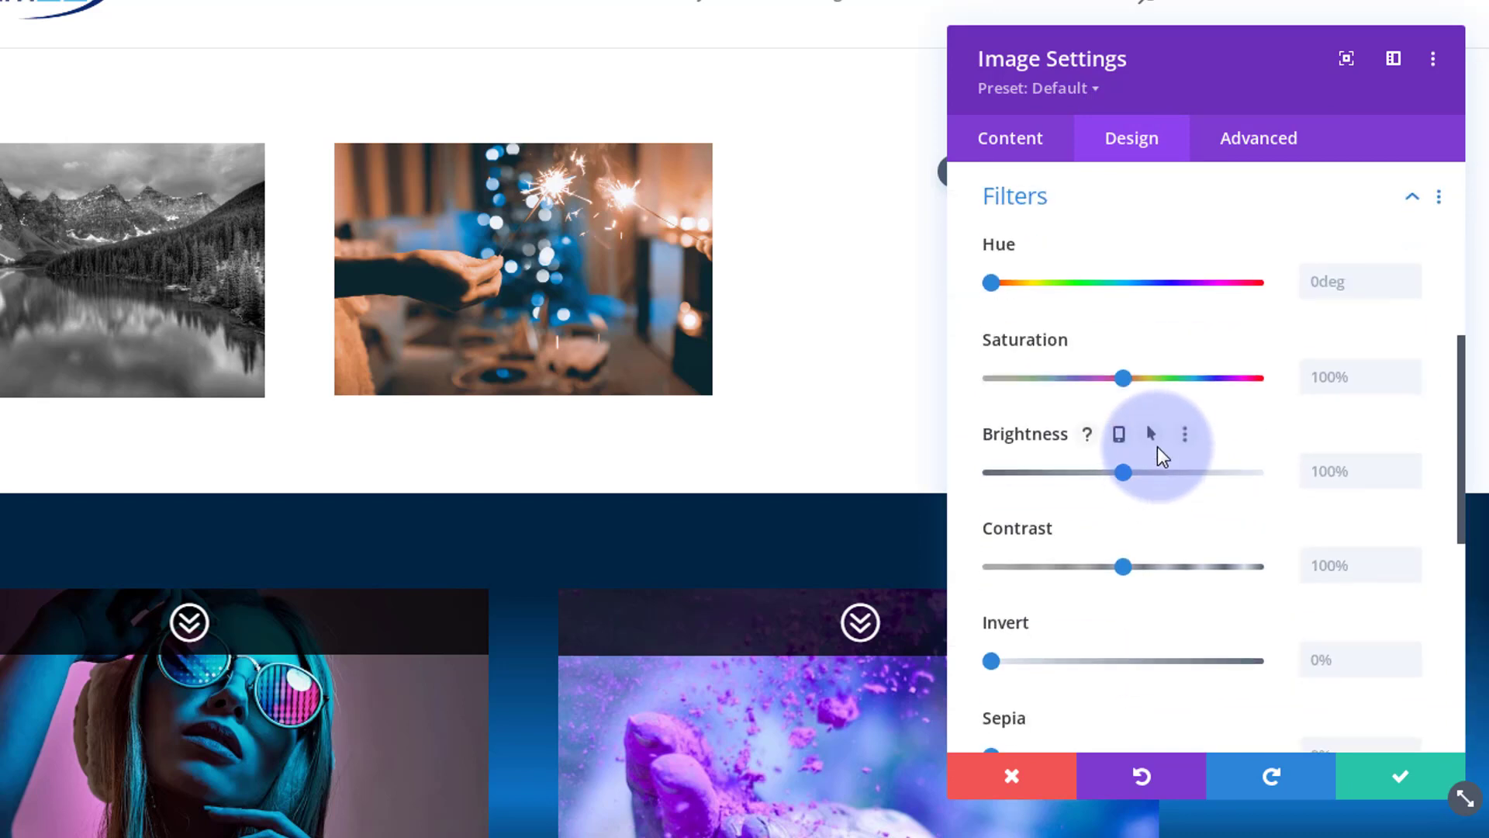
scroll(1202, 310, down, 6)
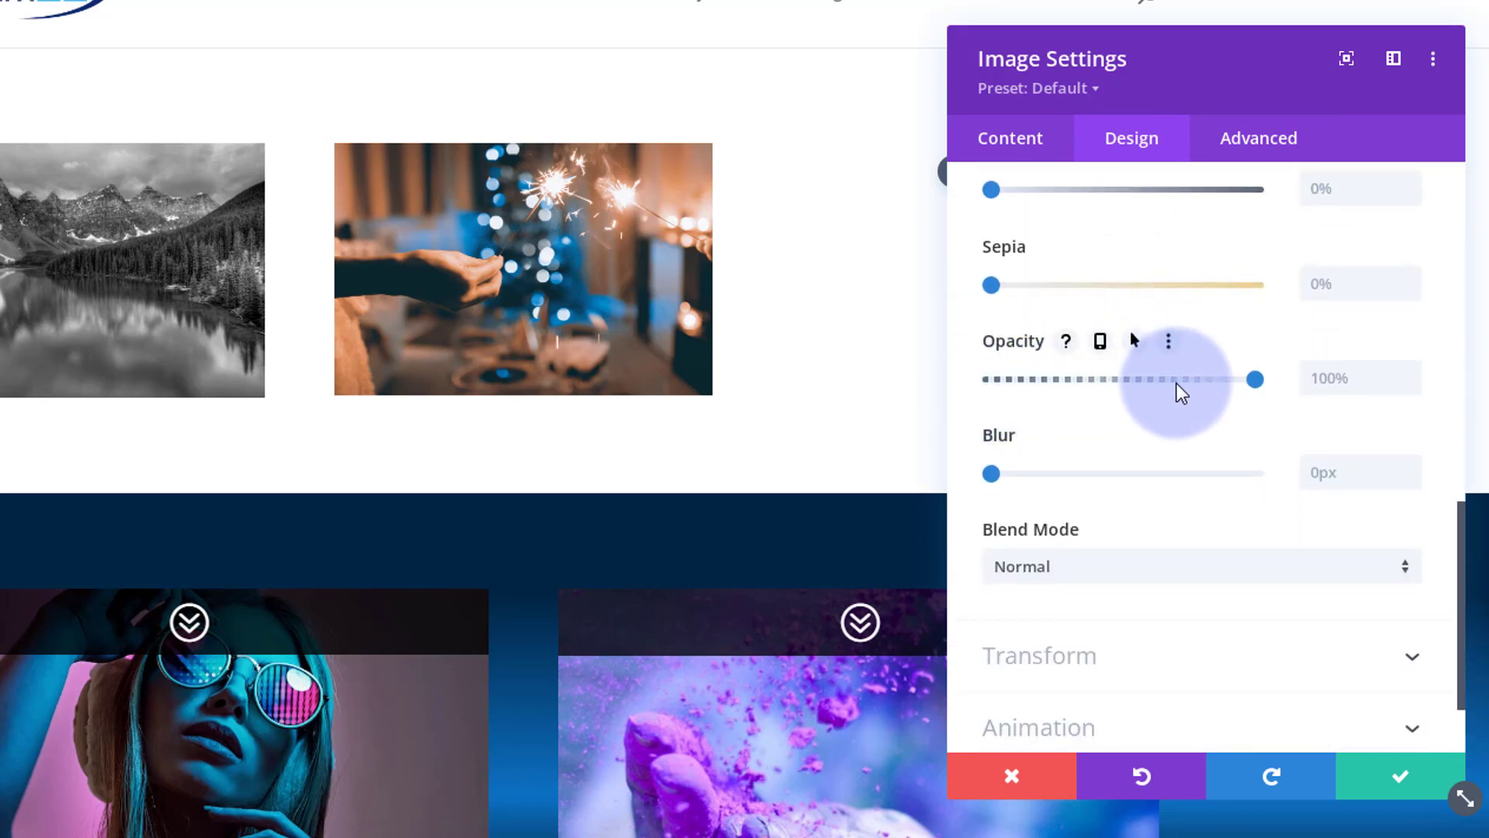
click(1135, 342)
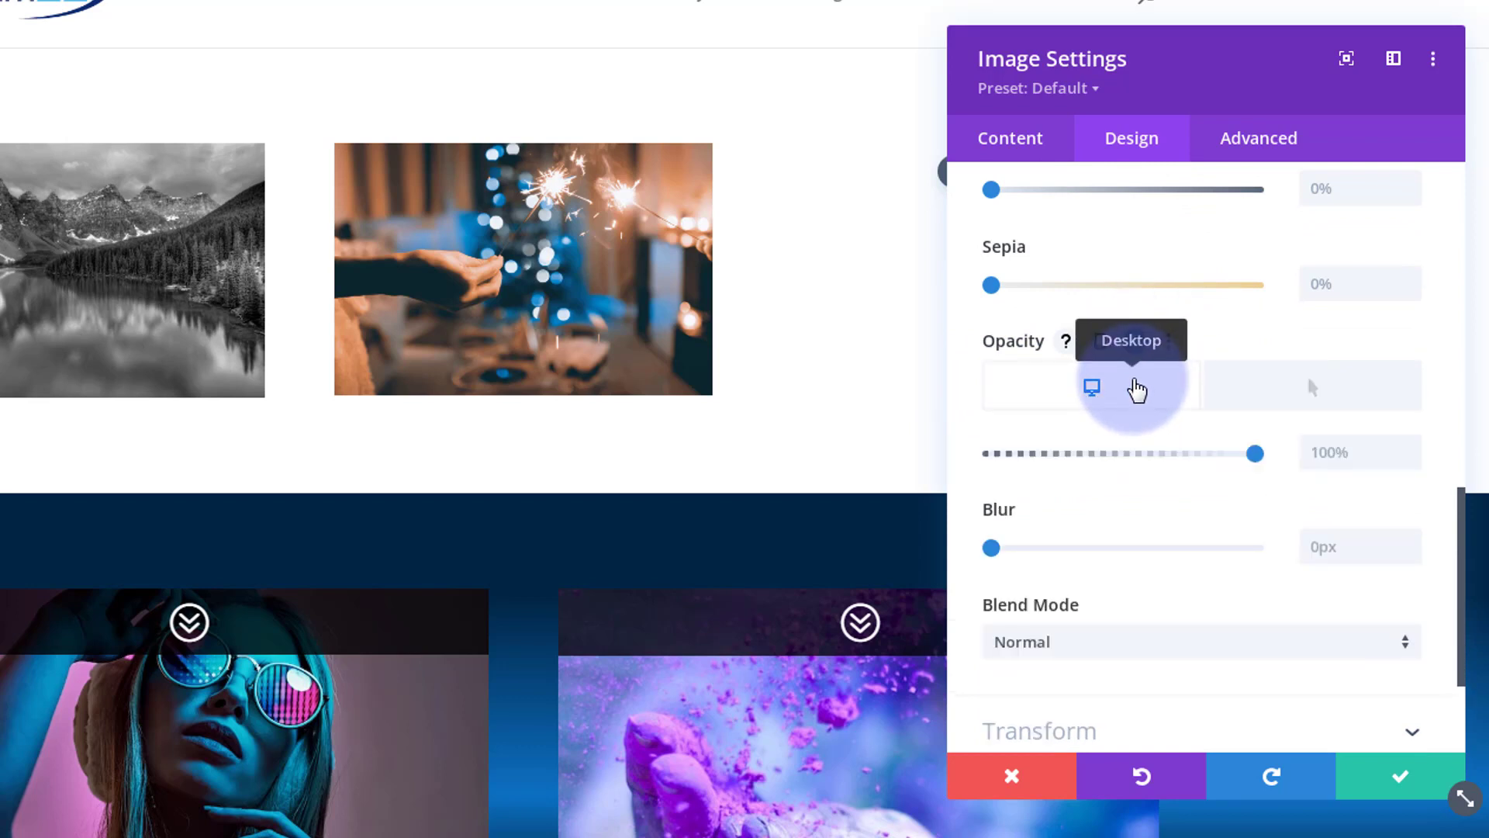
click(1159, 395)
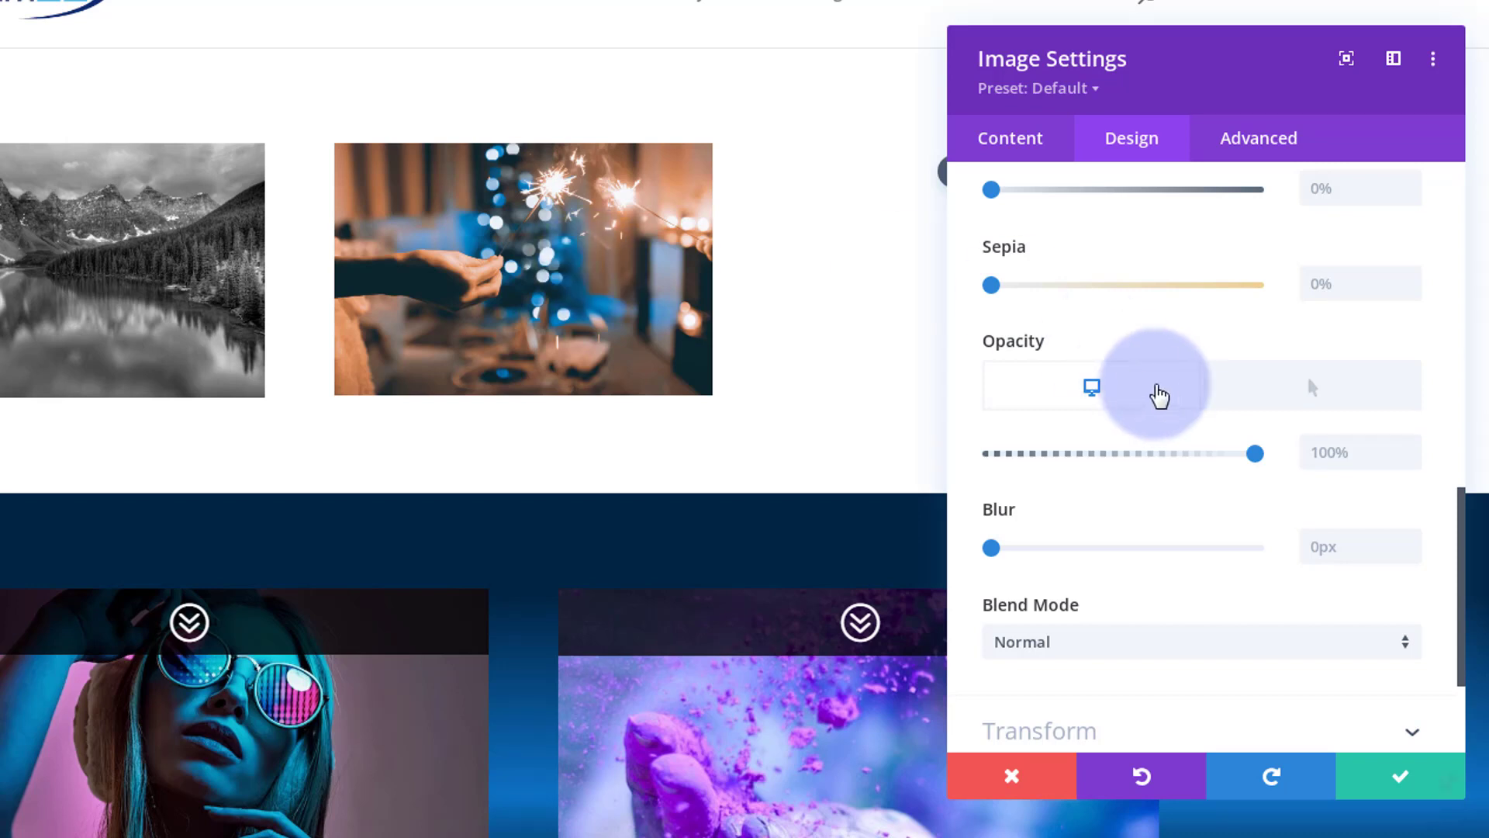
click(1344, 402)
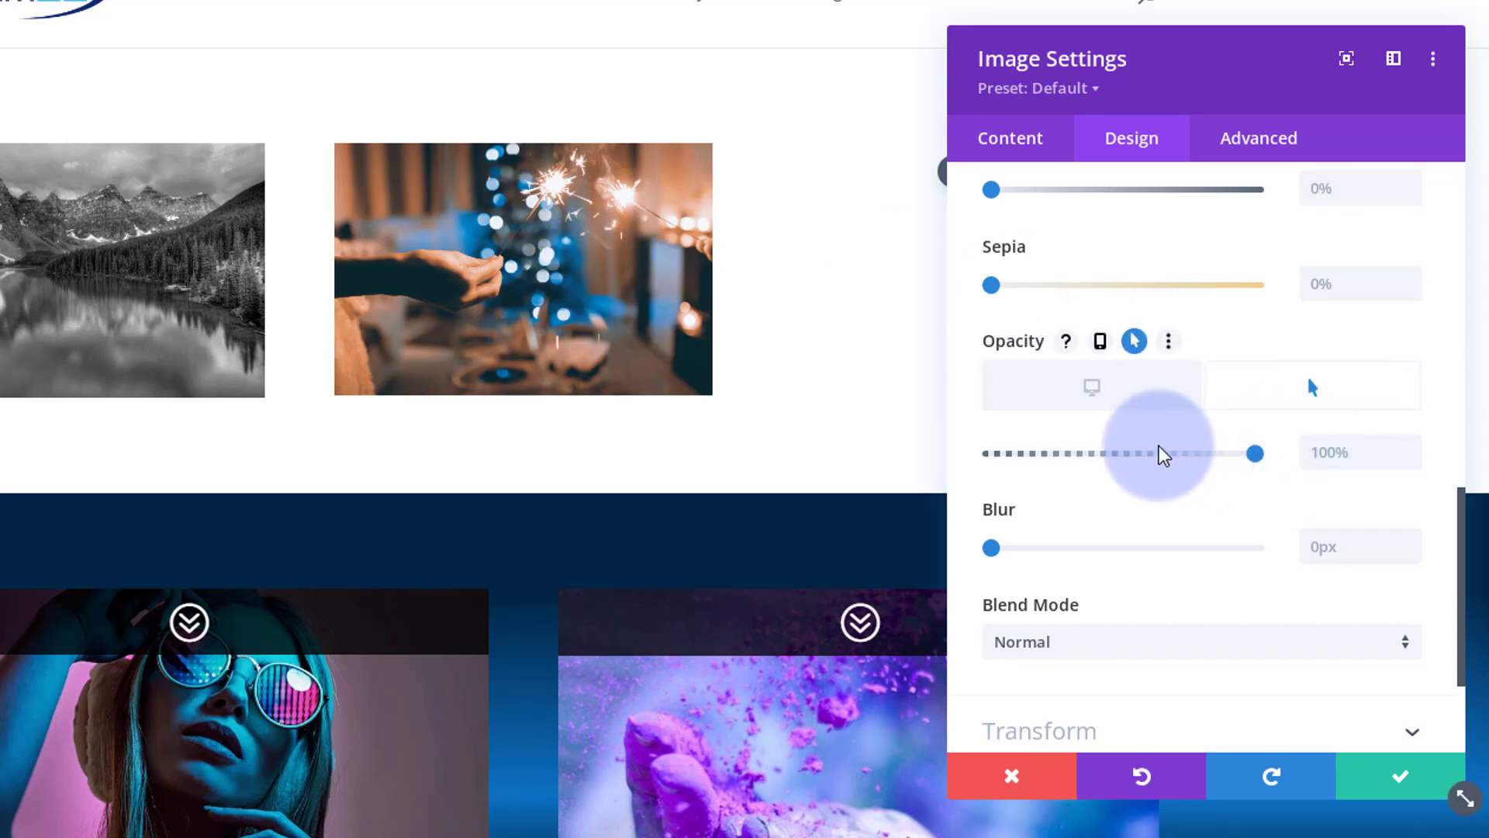
drag(1163, 455, 971, 458)
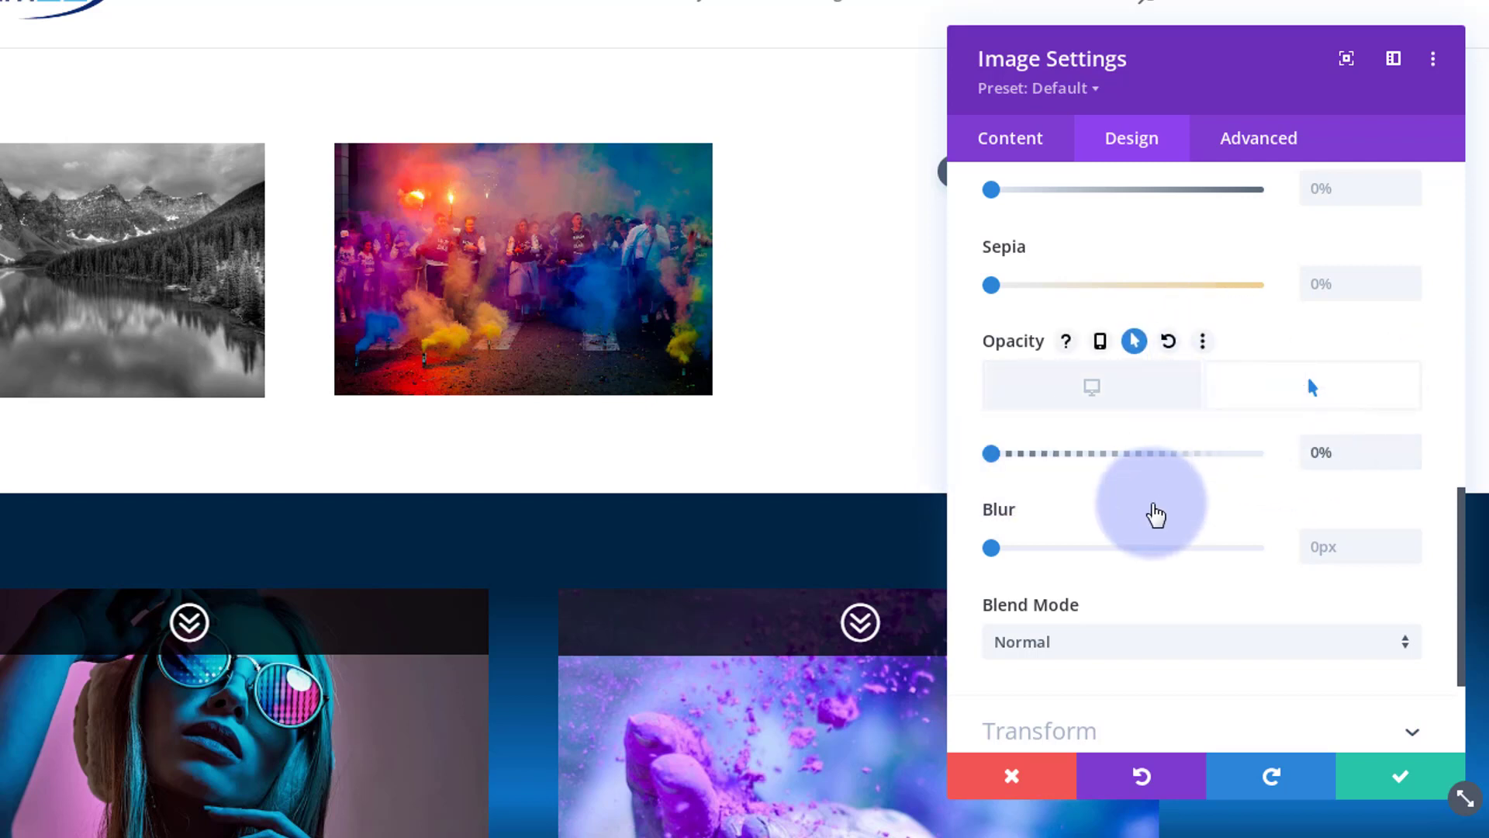
click(1089, 386)
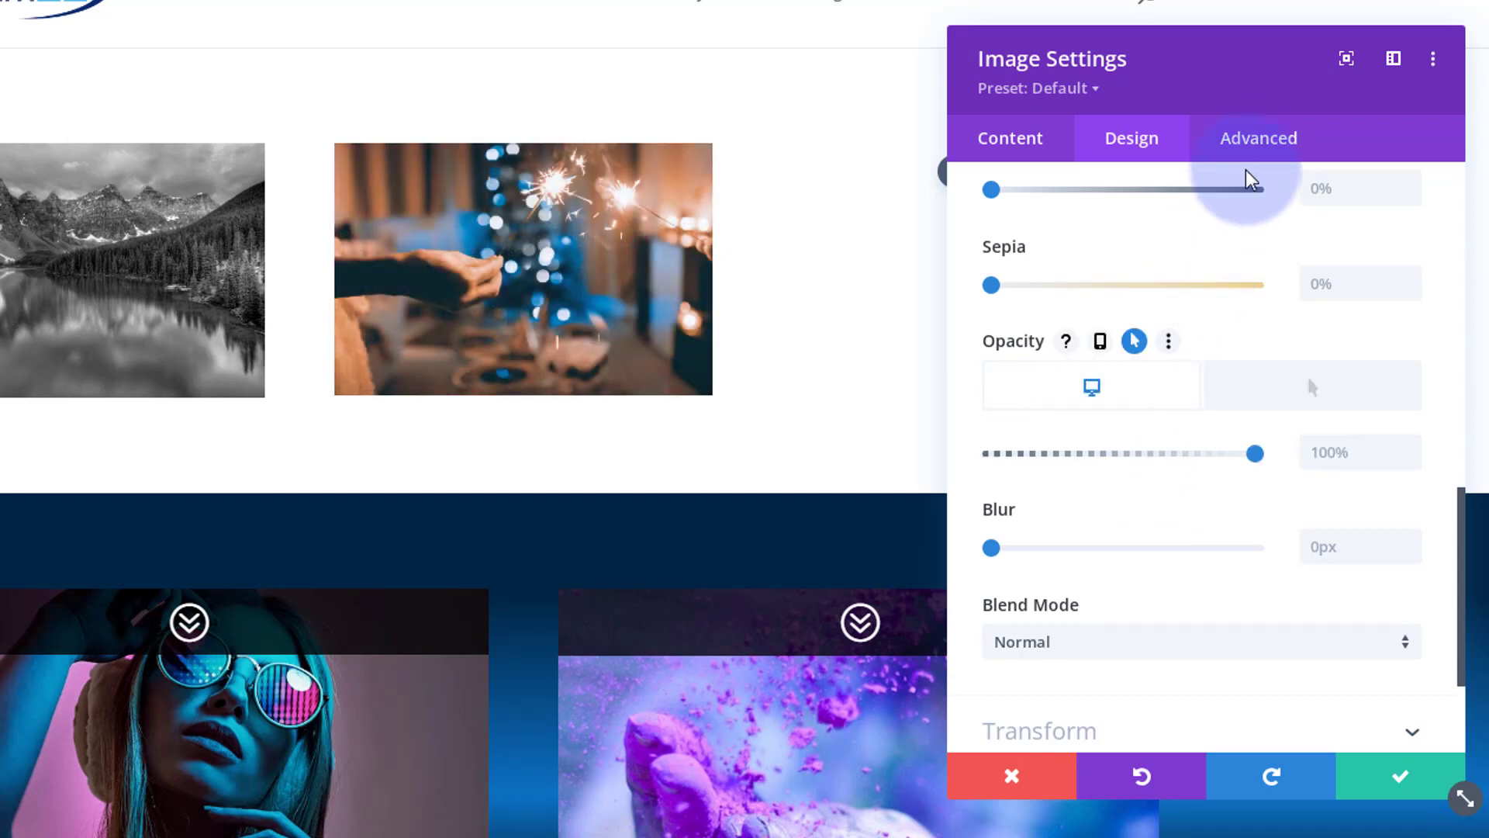
Set the sparkler image's transition duration to 1000ms with an Ease-In-Out speed curve and save the module
click(1256, 143)
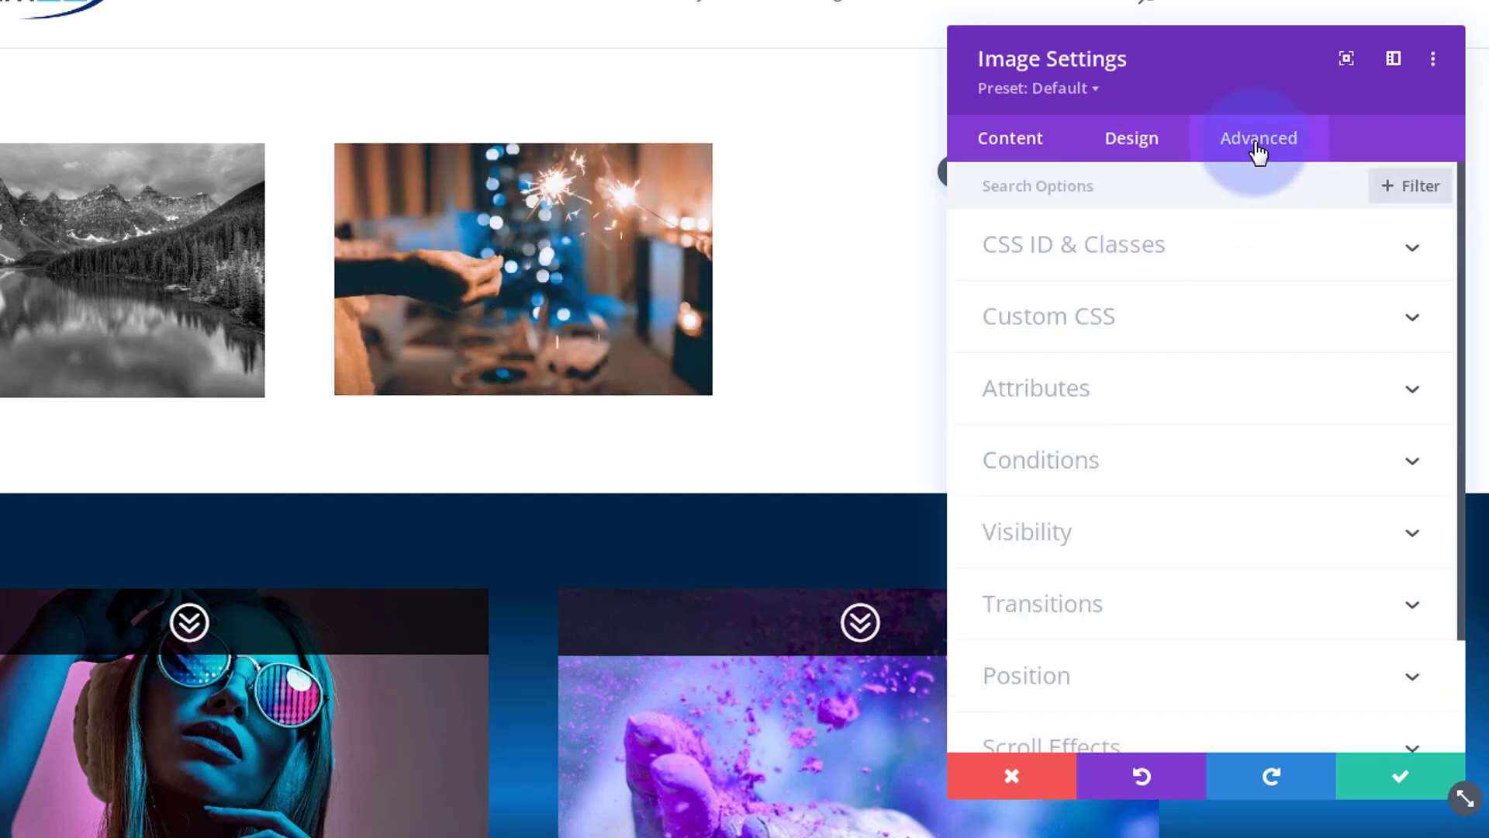
click(1204, 623)
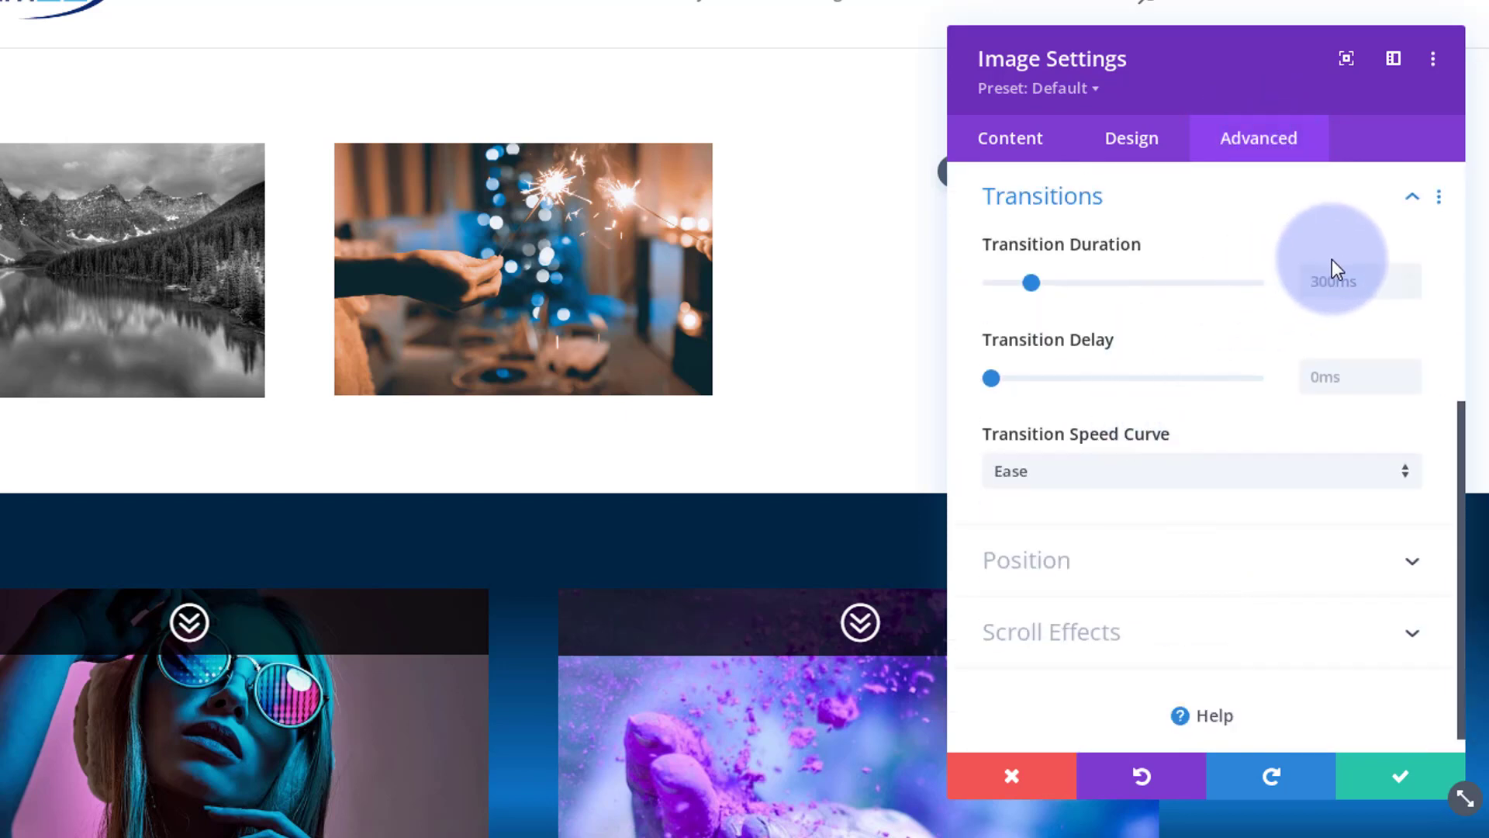
click(1314, 280)
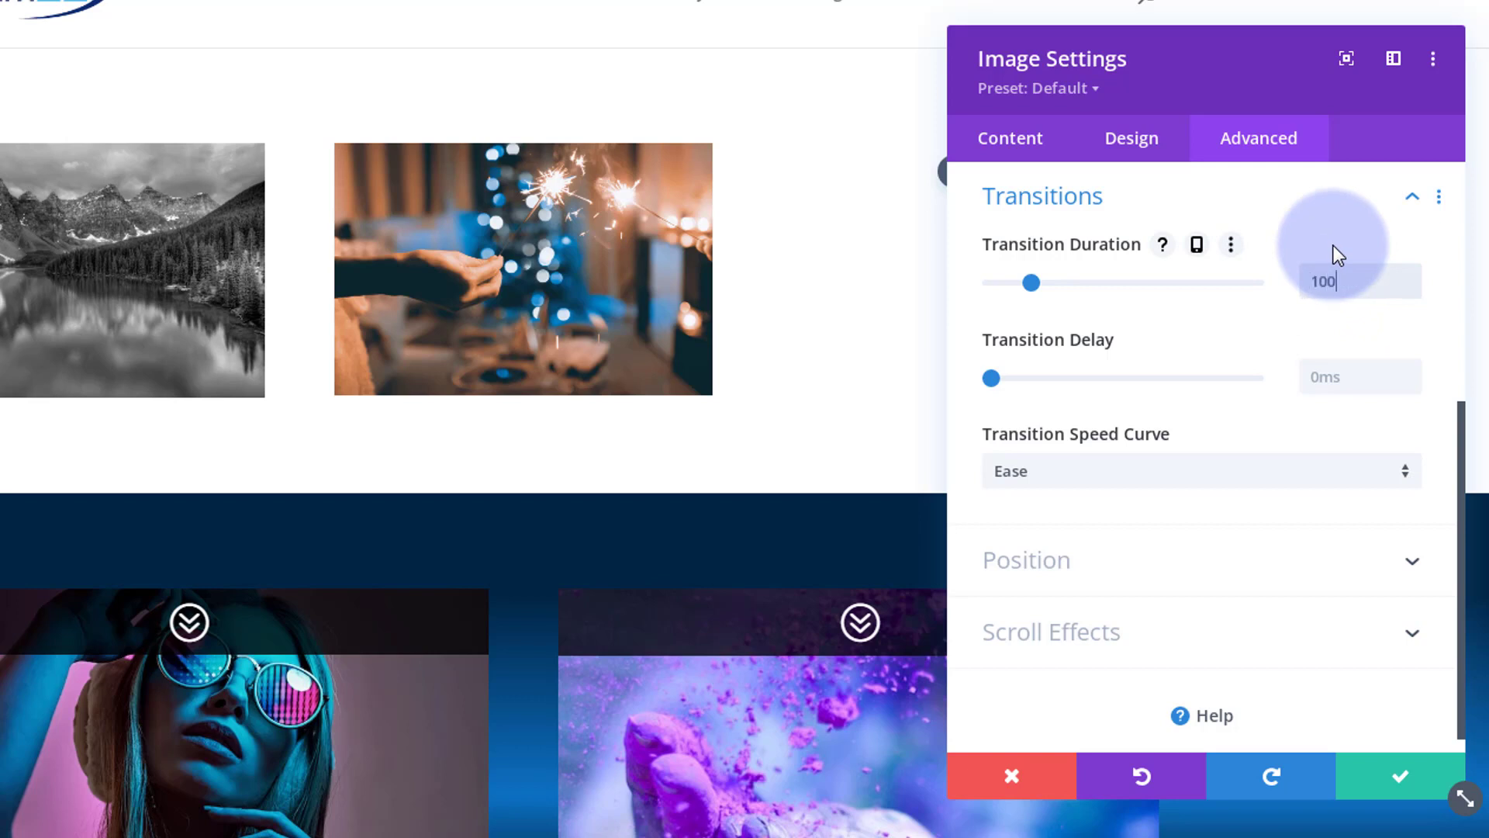
click(1185, 477)
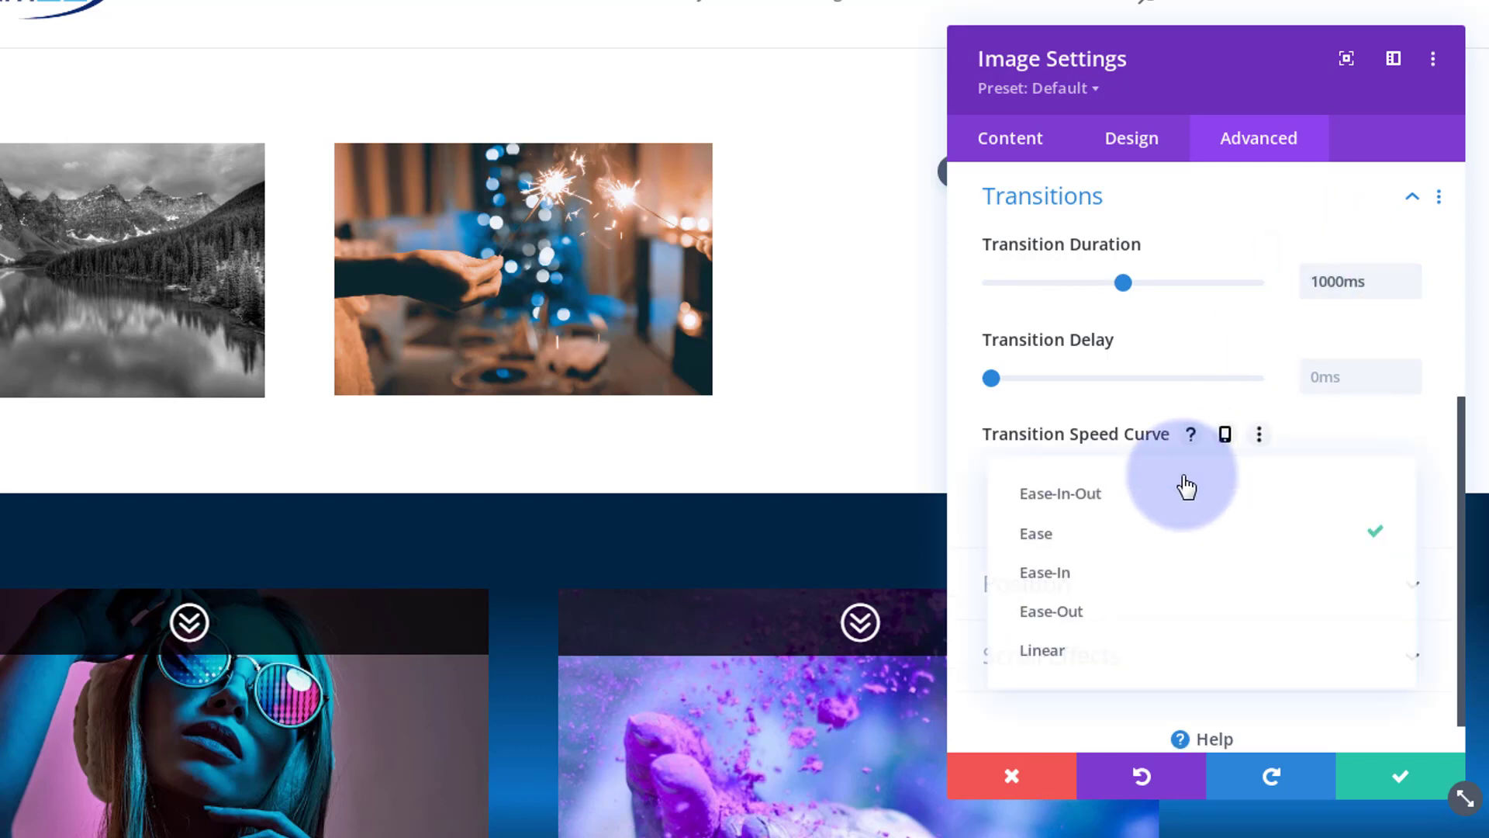
click(1077, 497)
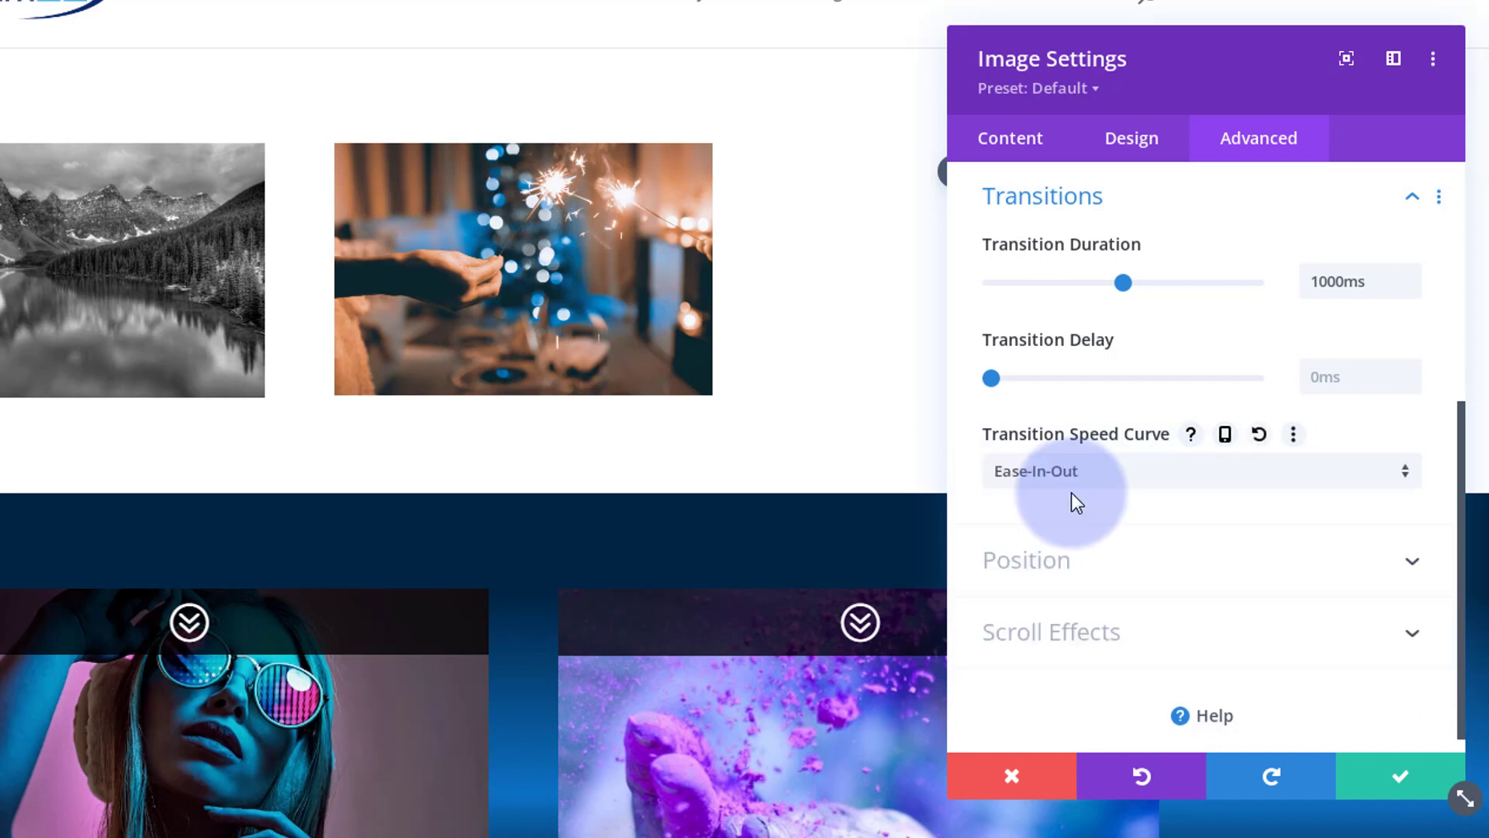
click(1396, 781)
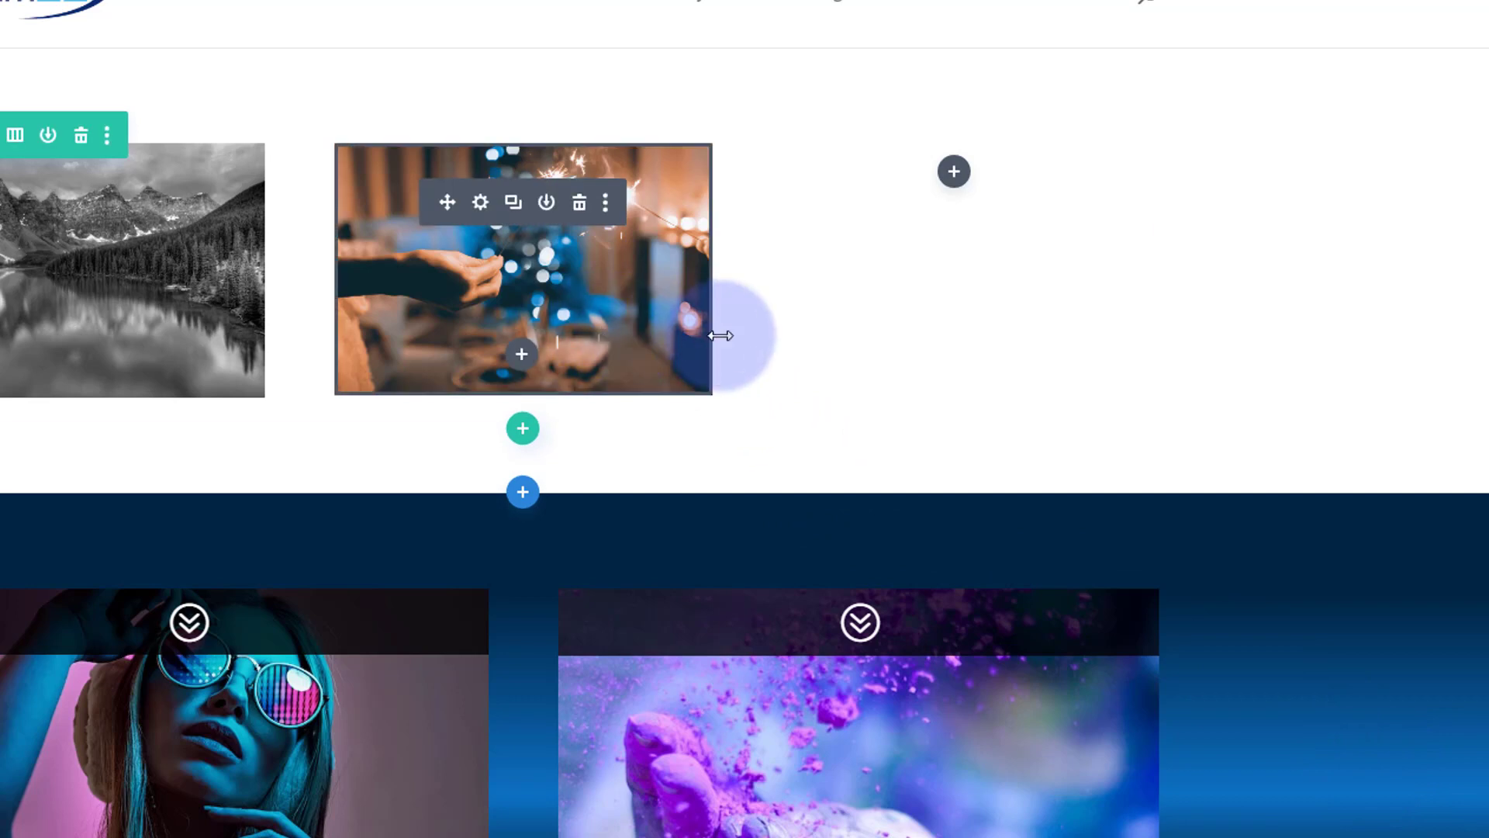
drag(772, 359, 775, 409)
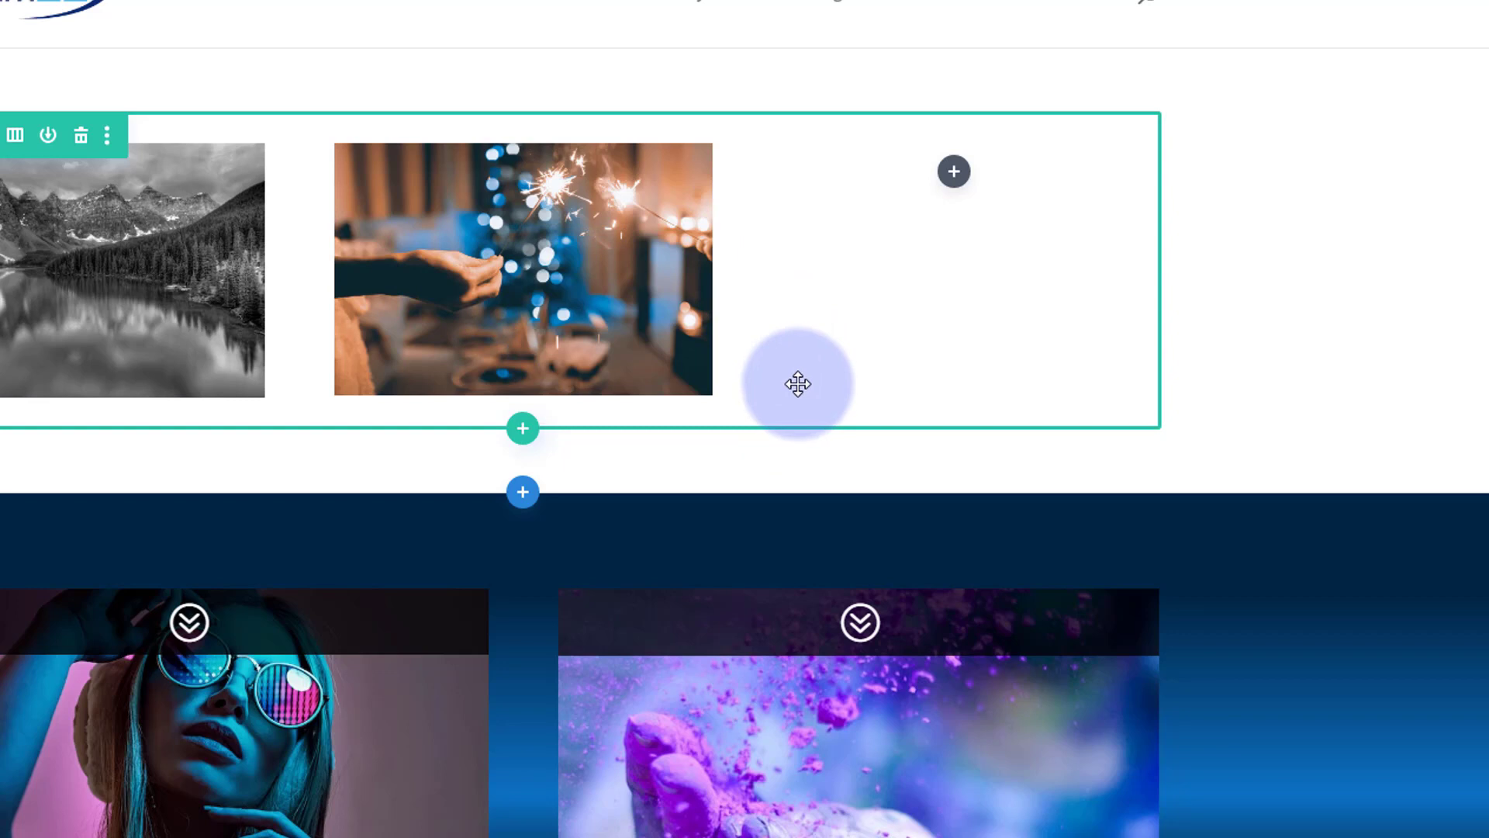
Add an Image module with the blue light-lines photo pexels-pixabay-373543-1.jpg to the row's third column and save it
click(956, 176)
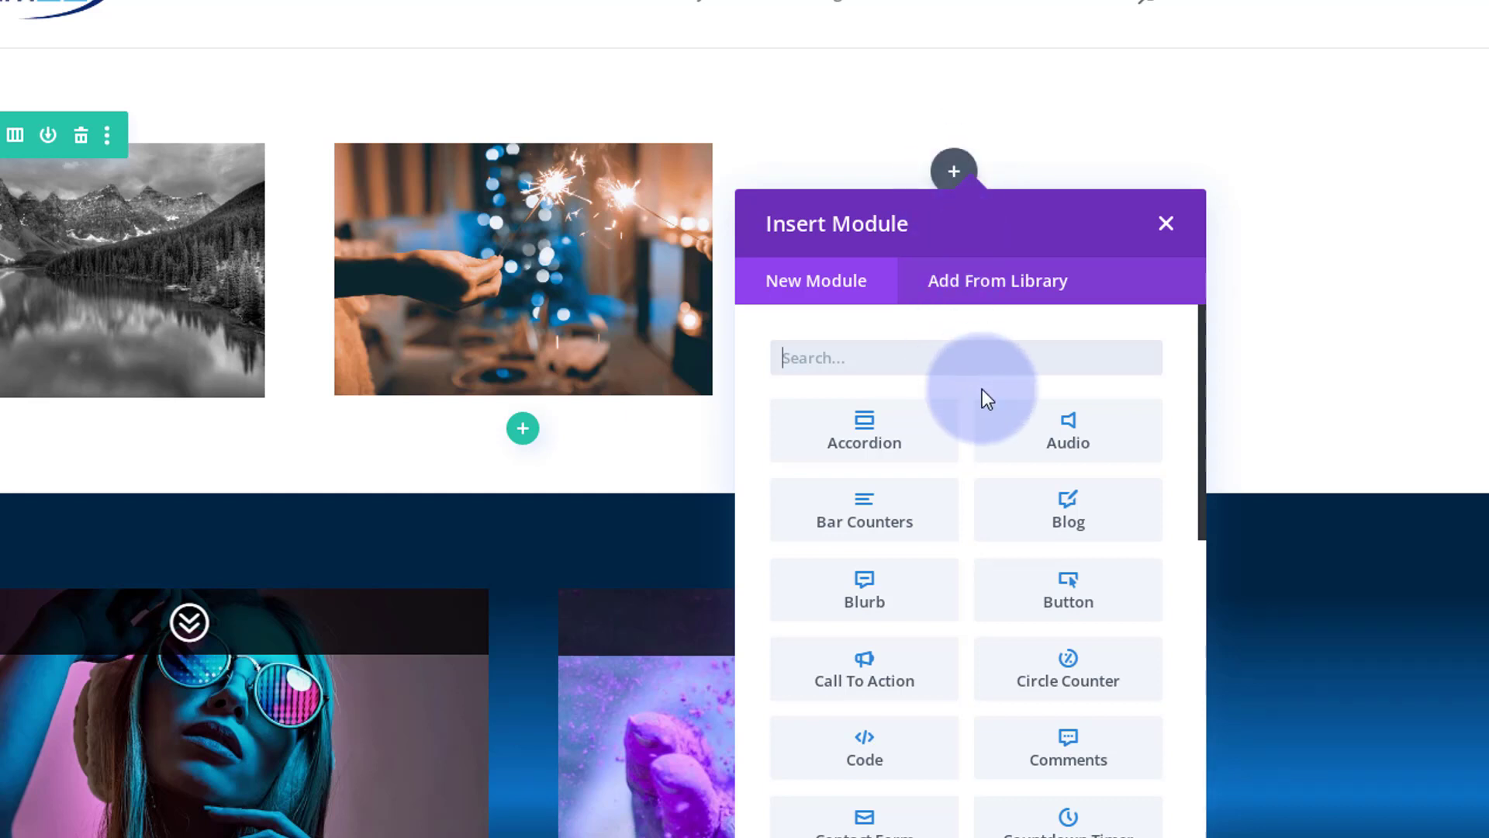
scroll(1014, 509, down, 5)
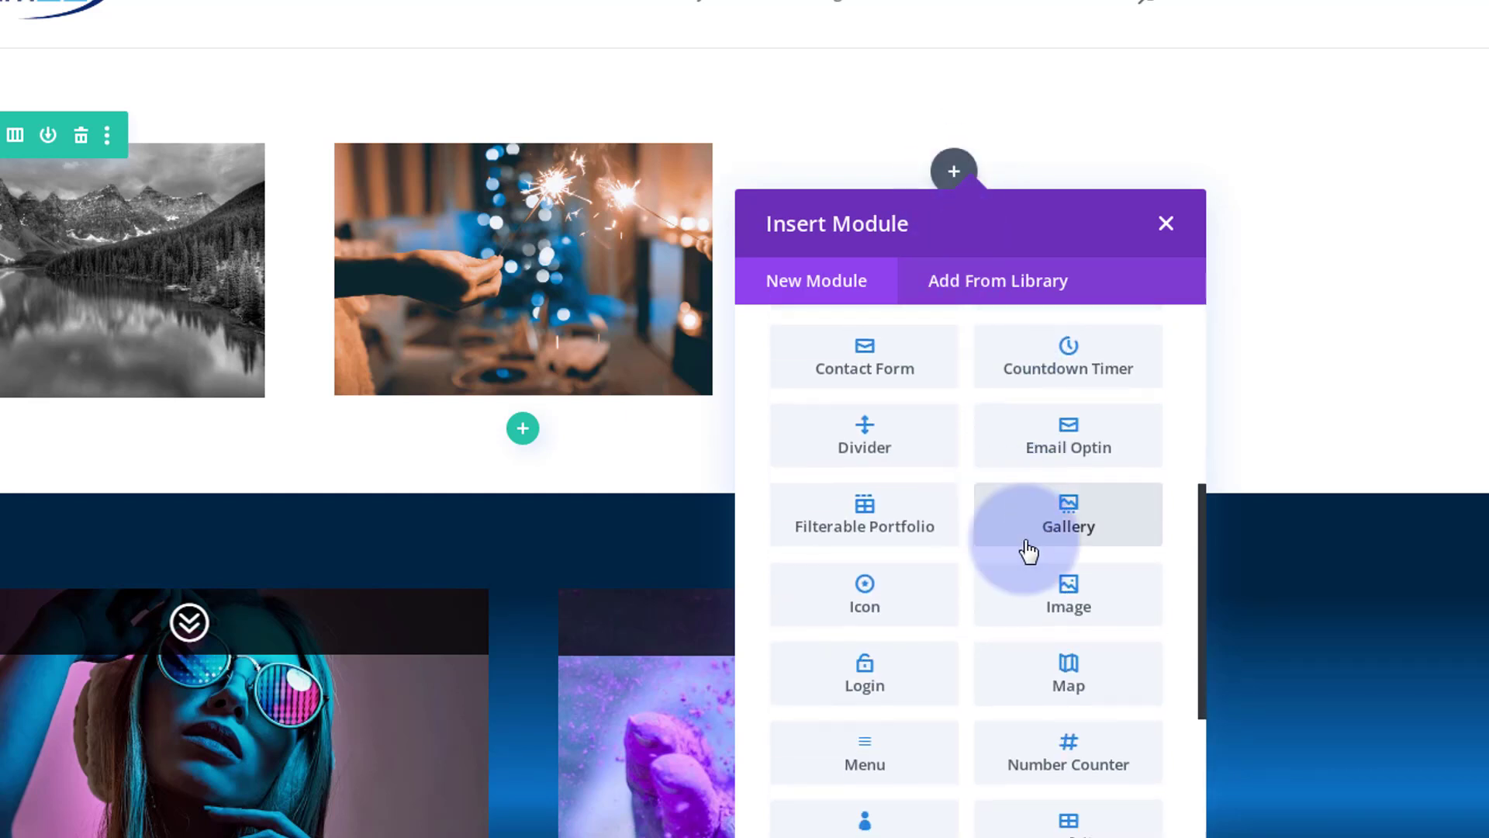
click(1068, 609)
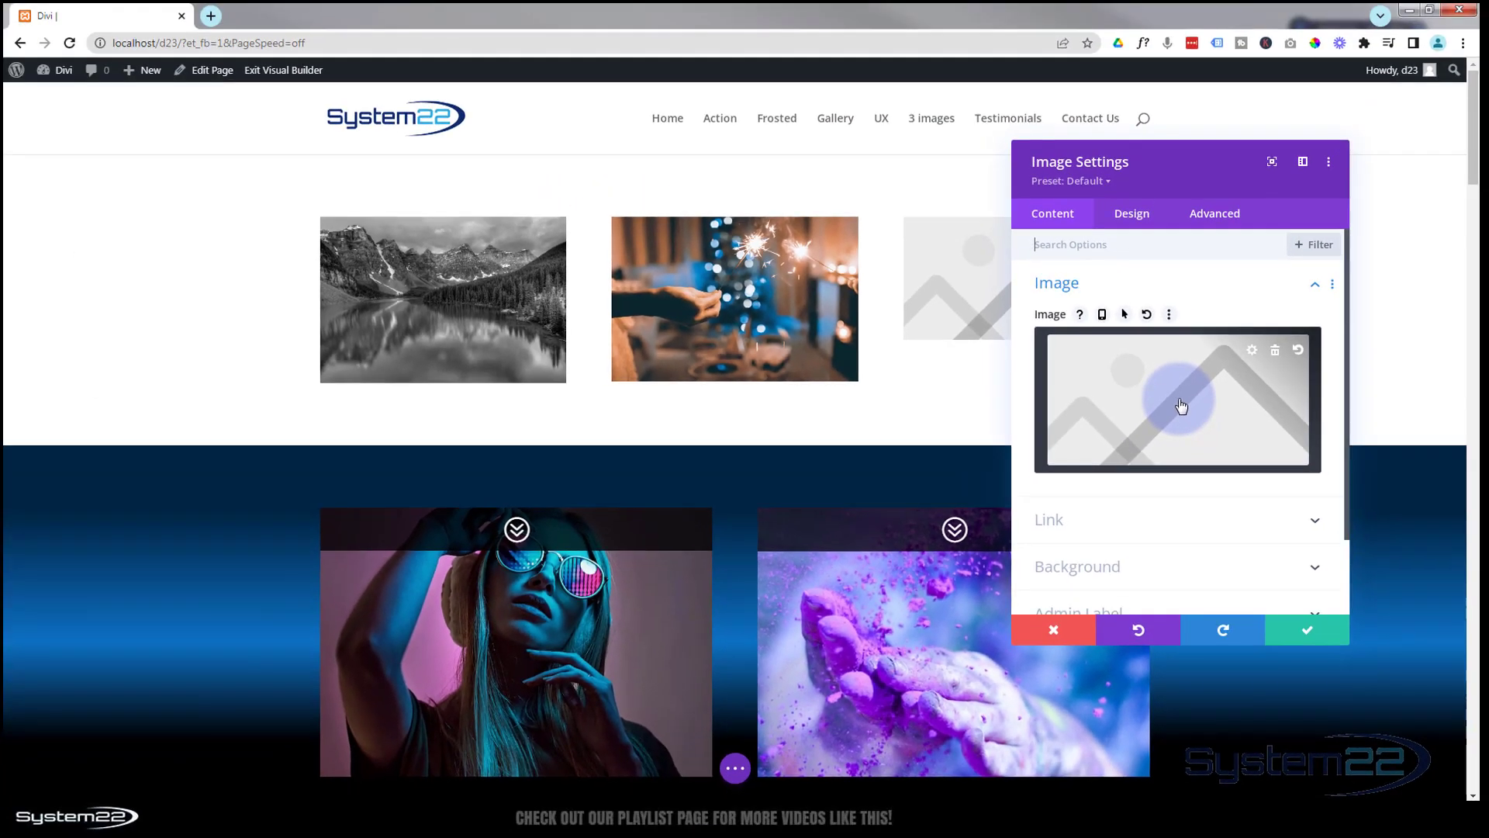
click(1254, 377)
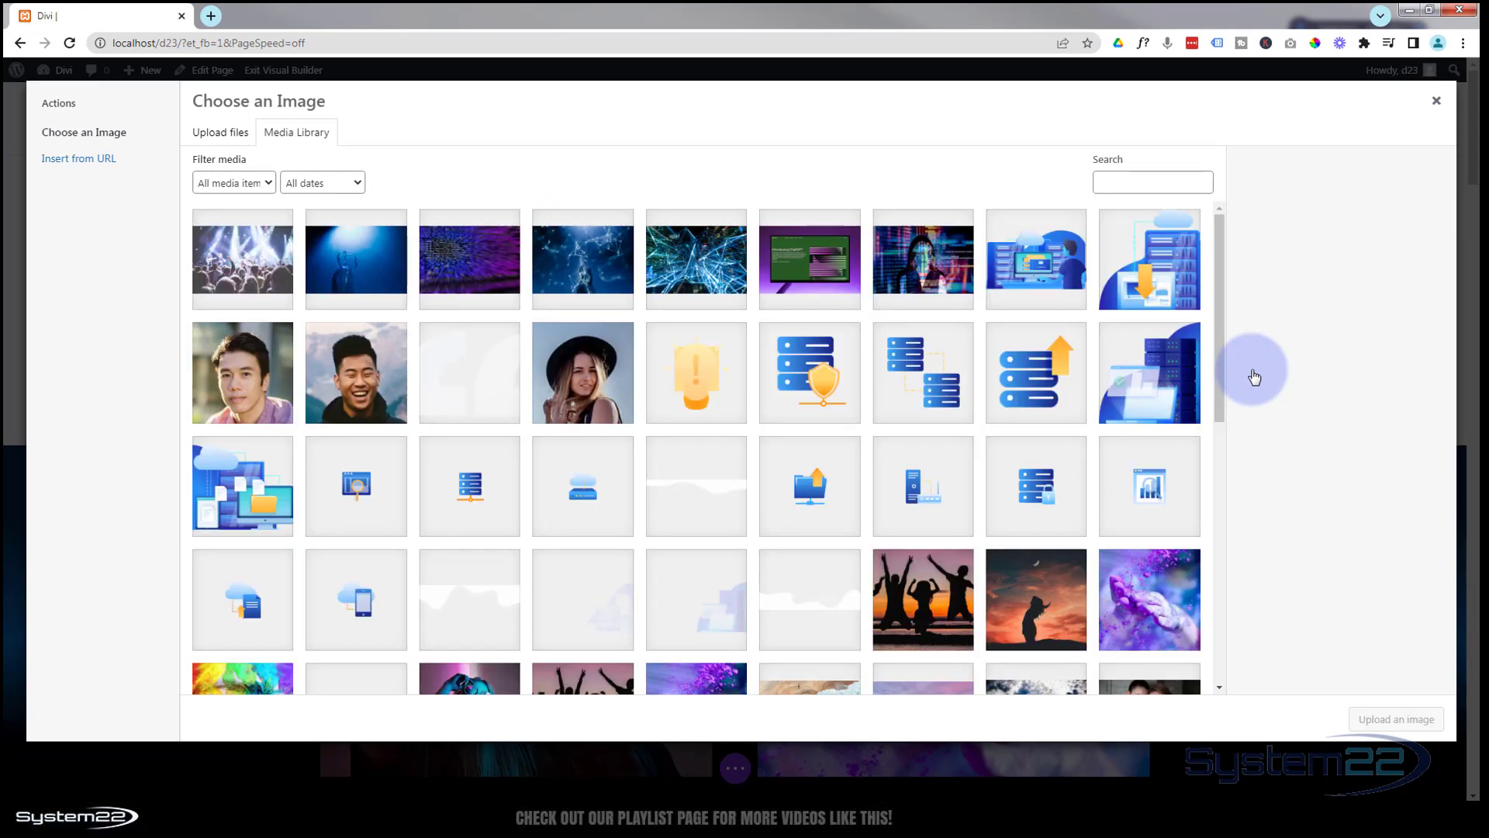
click(708, 272)
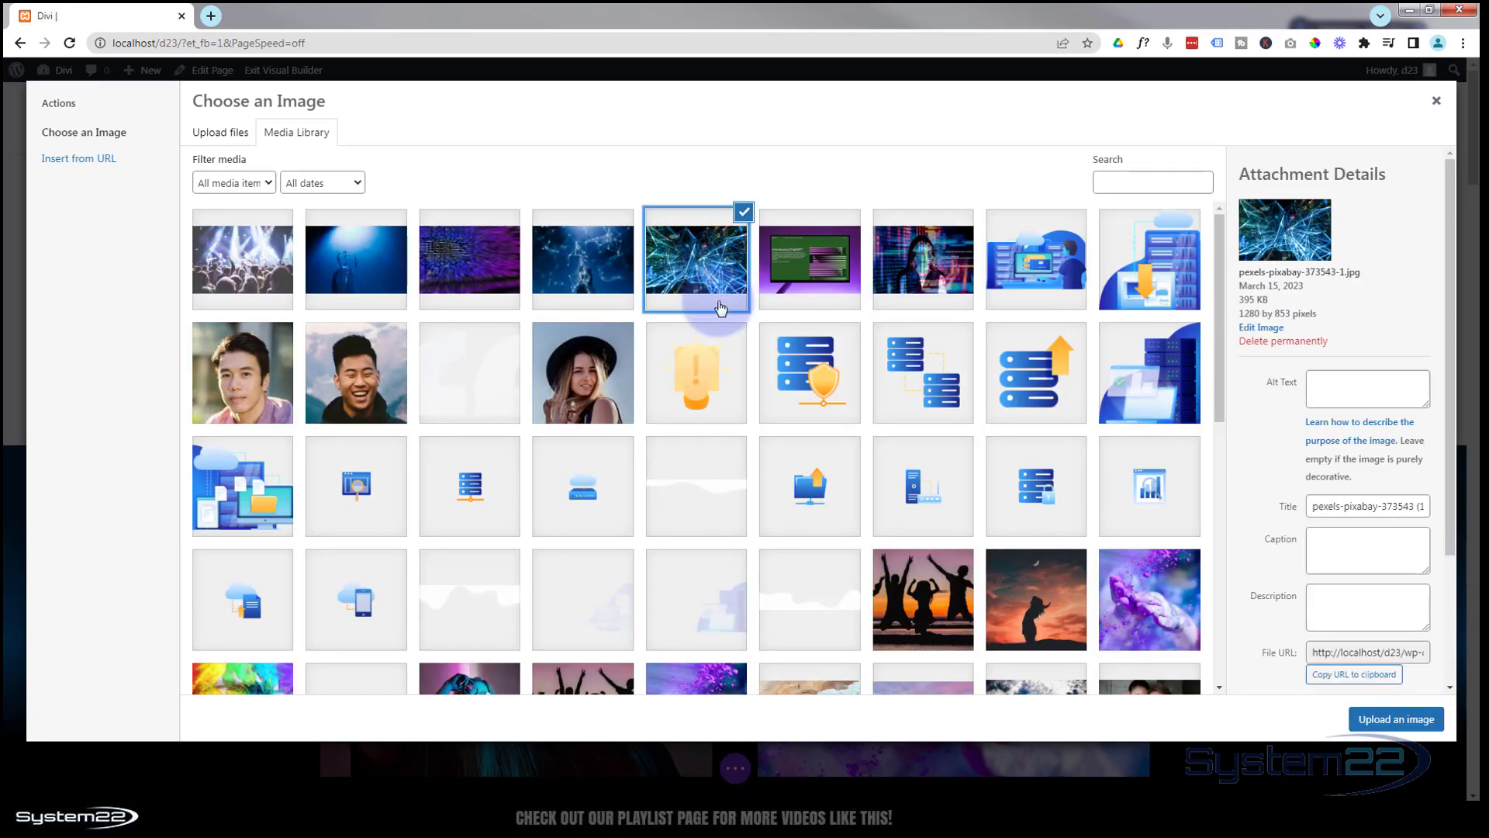
click(1395, 719)
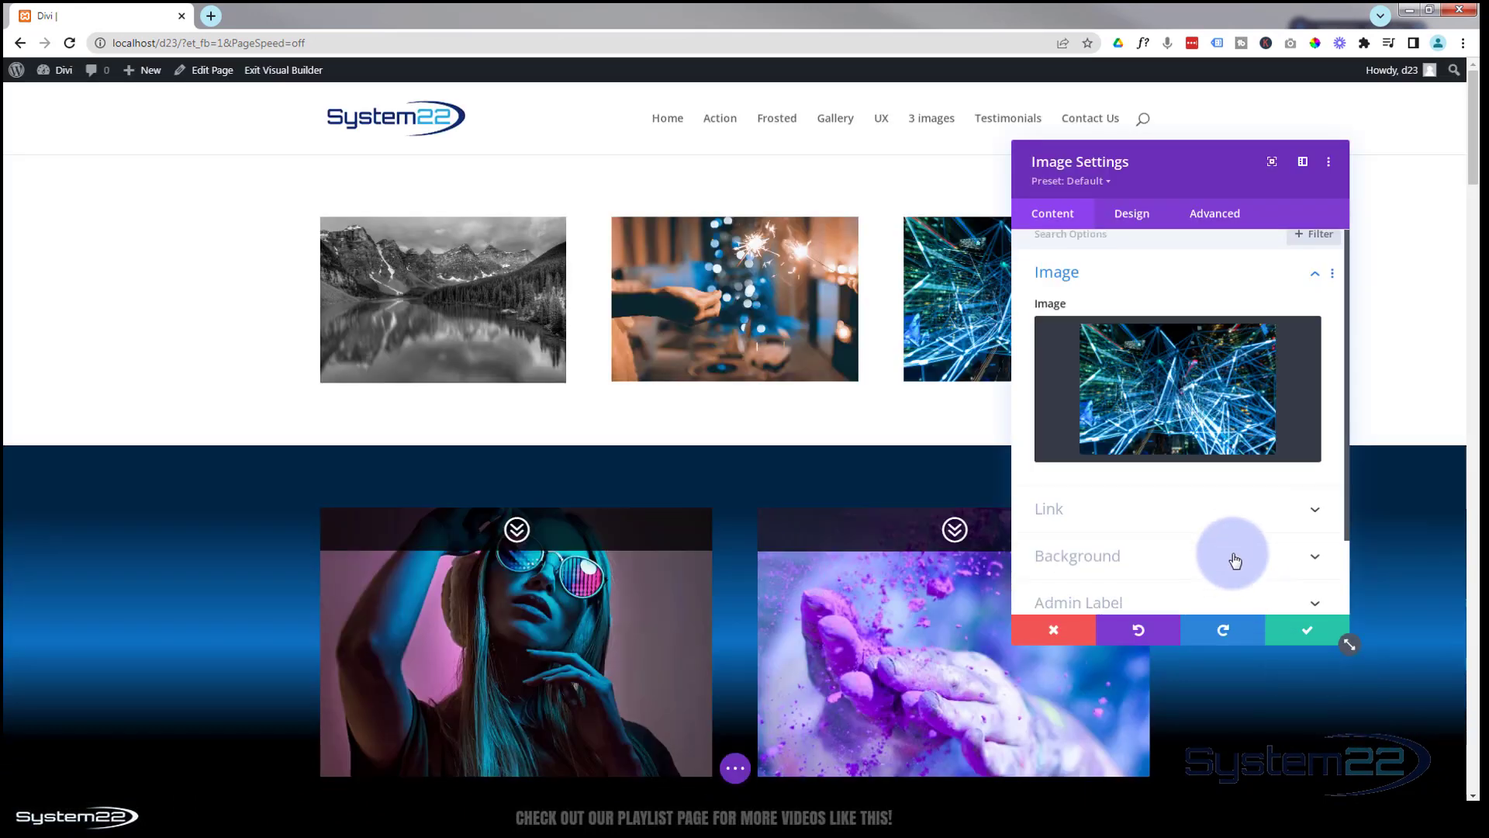
scroll(1235, 560, down, 2)
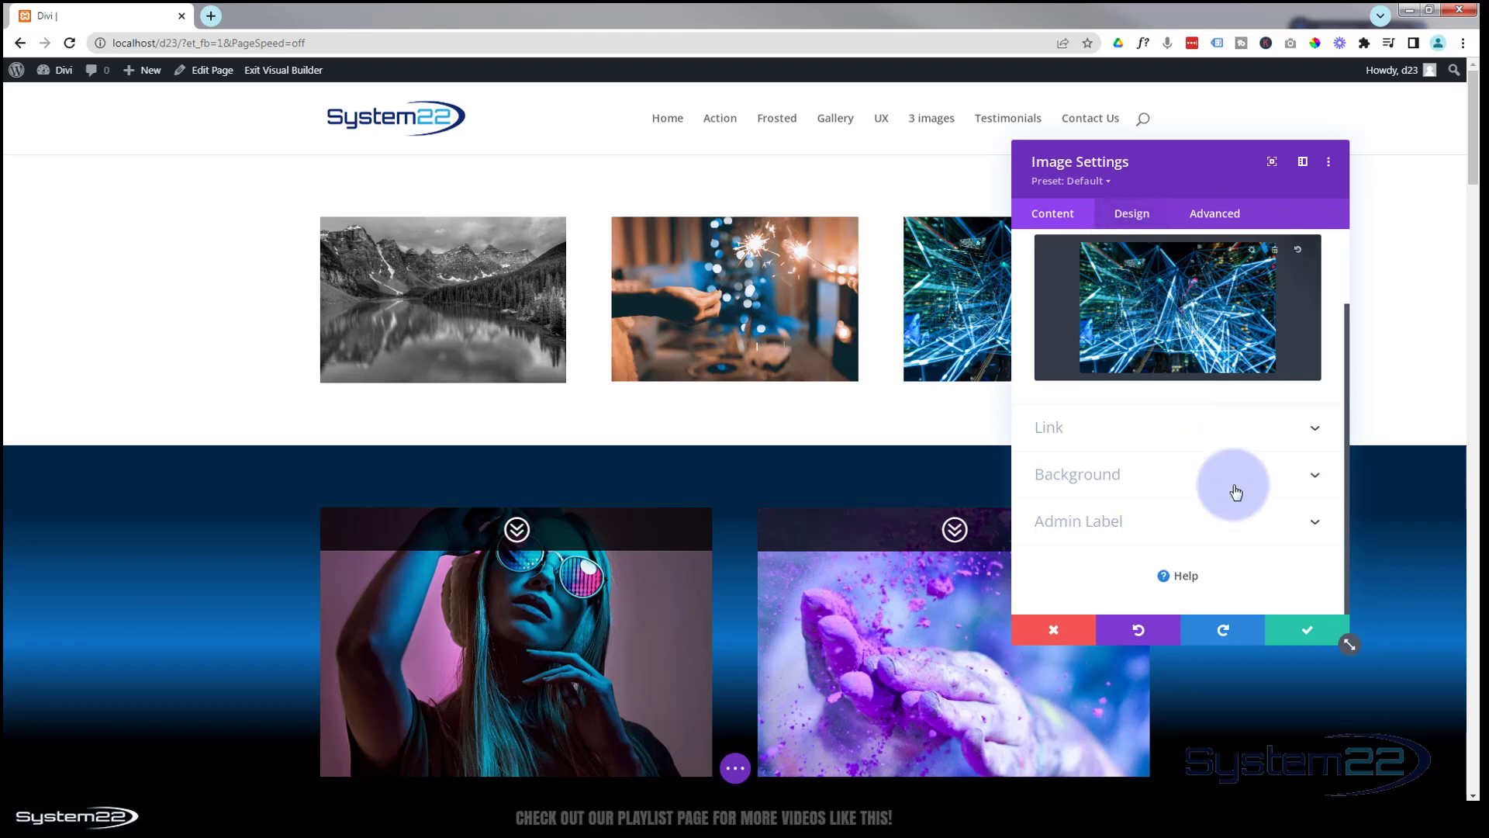
click(1307, 631)
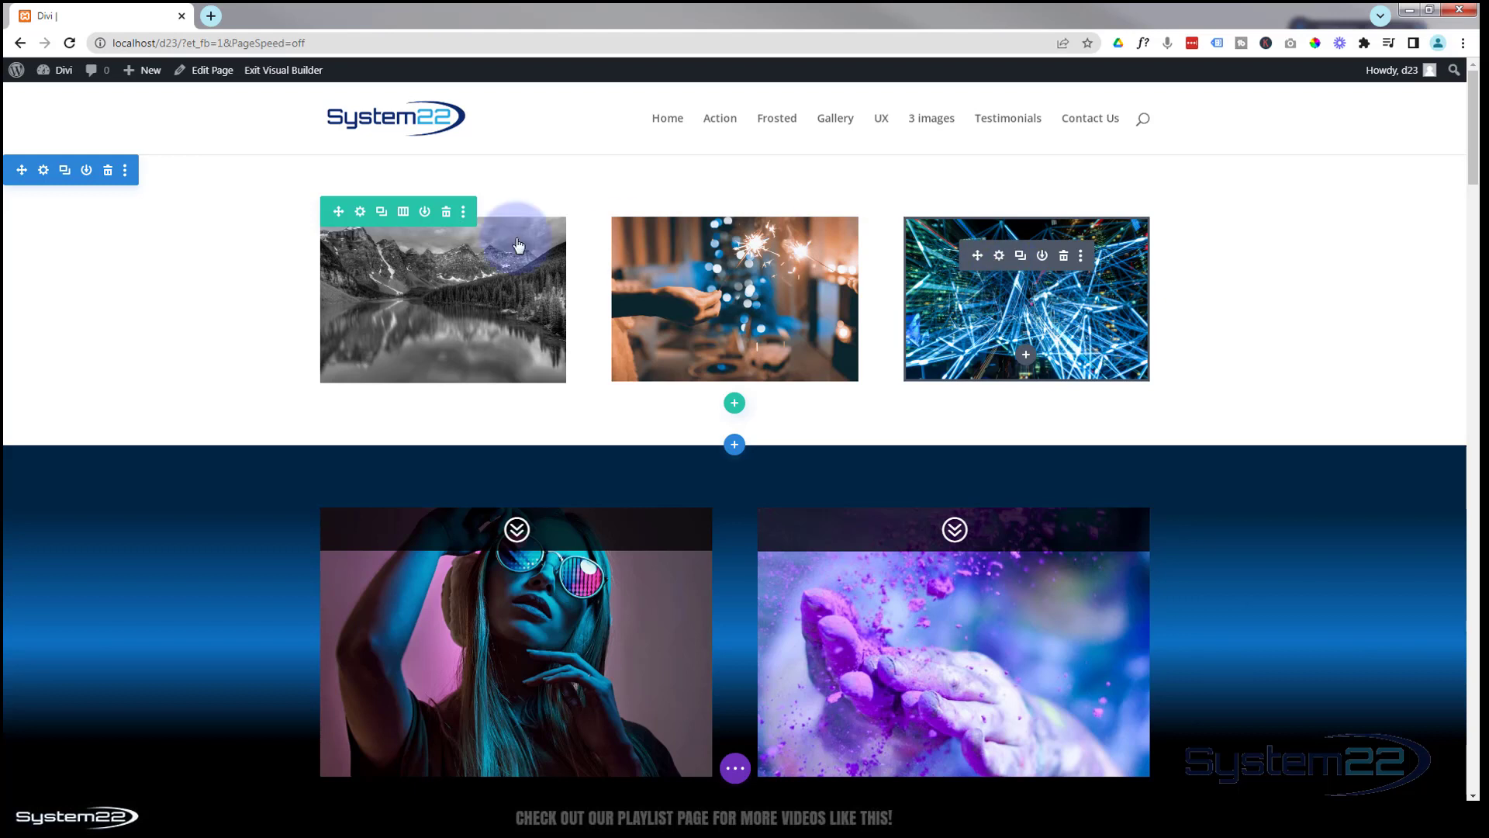
Use the concert crowd photo pexels-picjumbocom-196652-scaled.jpg as the third column's background image and save the column and row settings
click(360, 214)
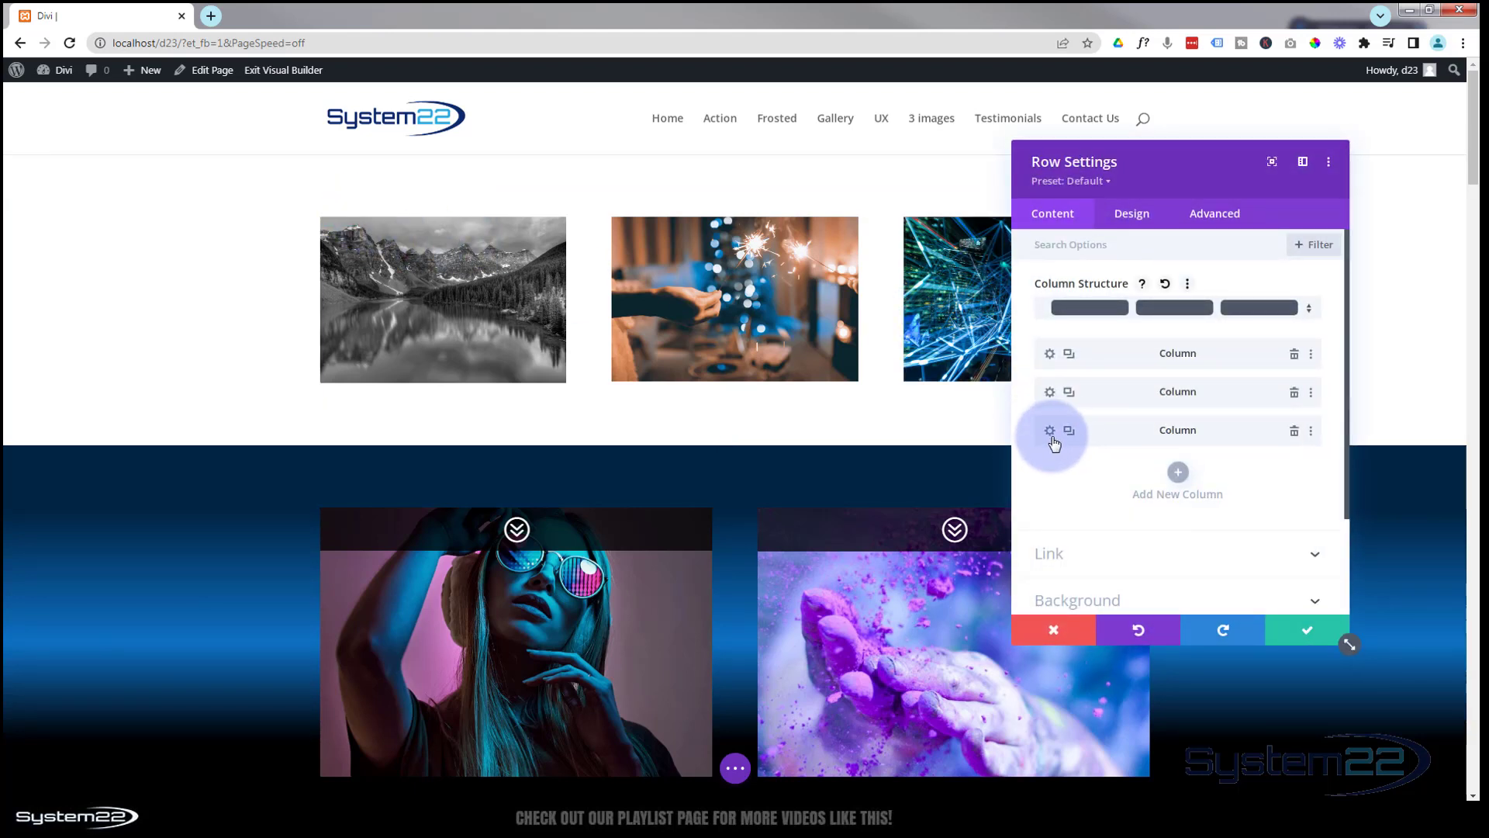
click(1049, 432)
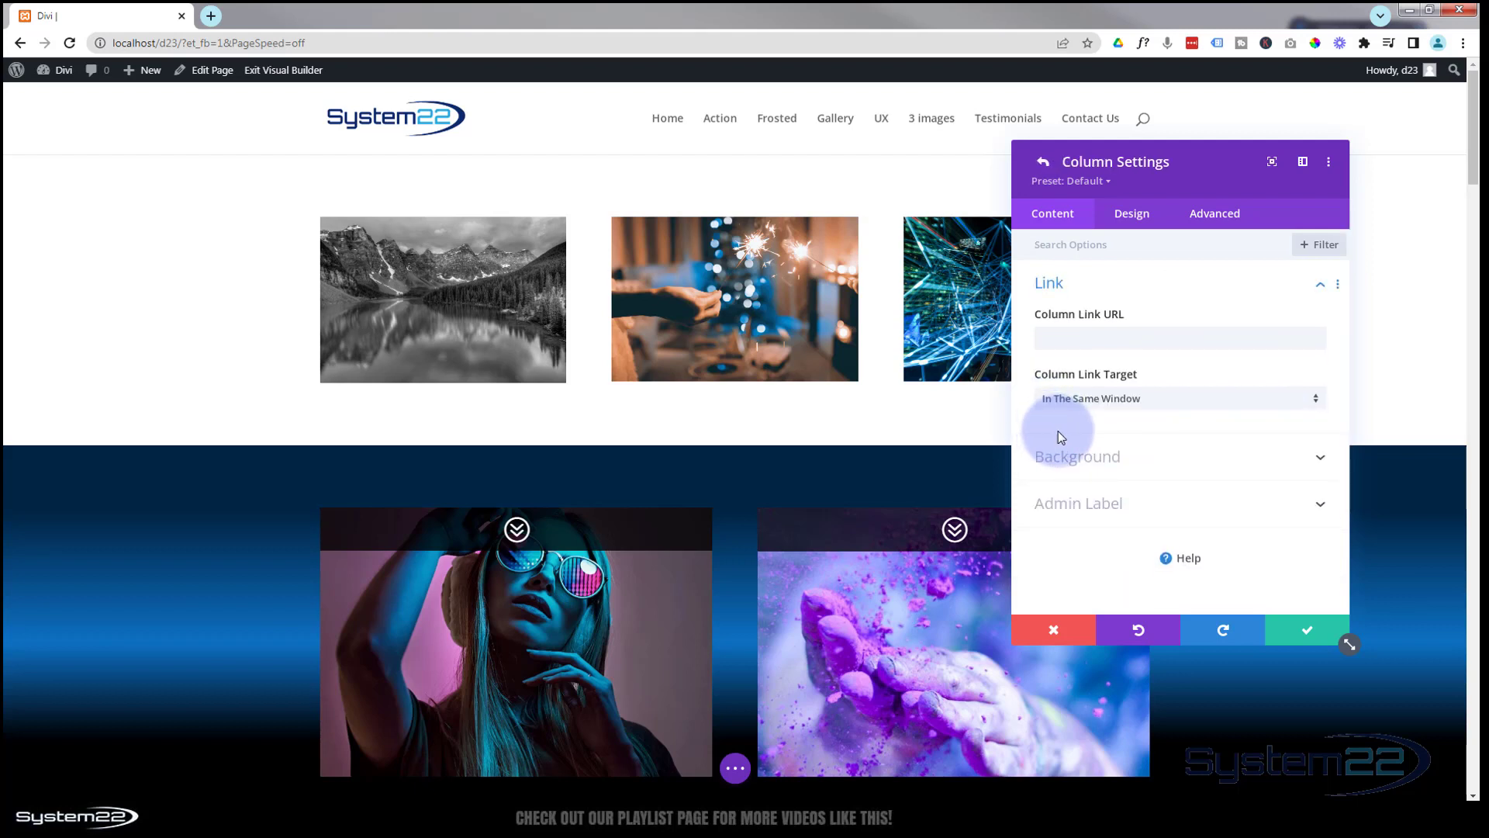
click(1171, 465)
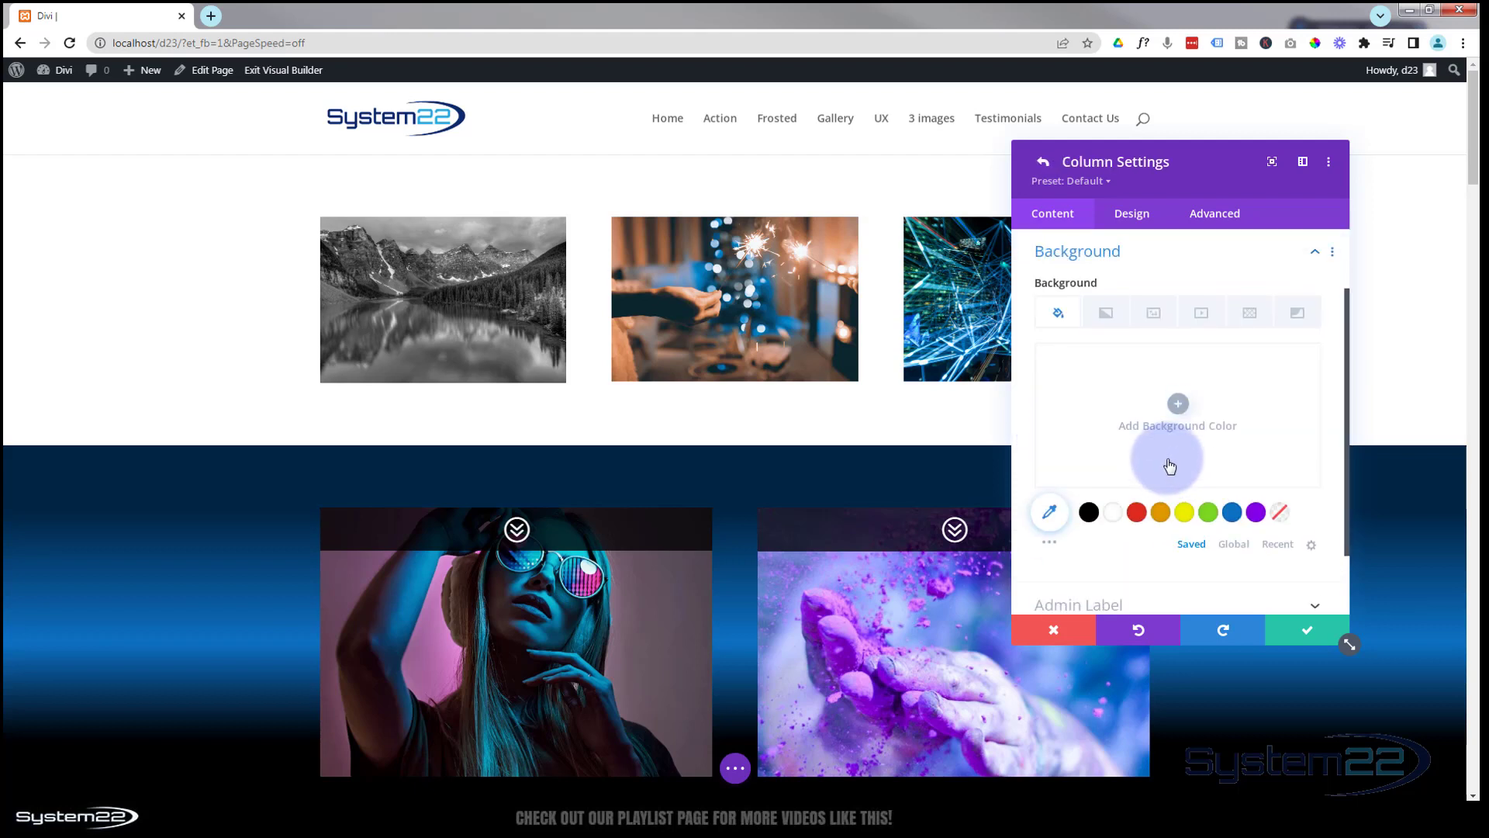
click(1155, 312)
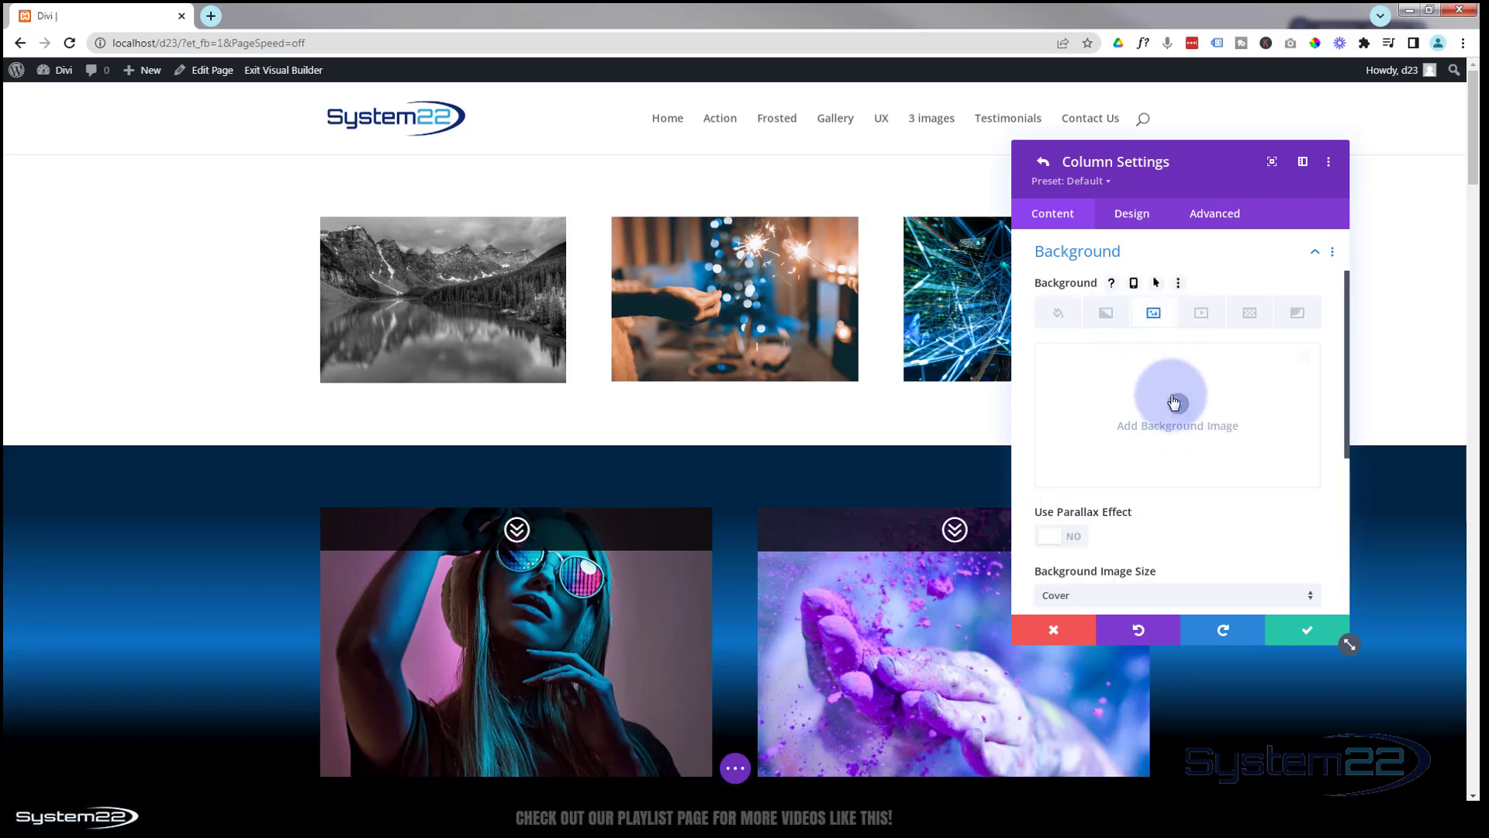
click(1177, 404)
scroll(873, 444, down, 5)
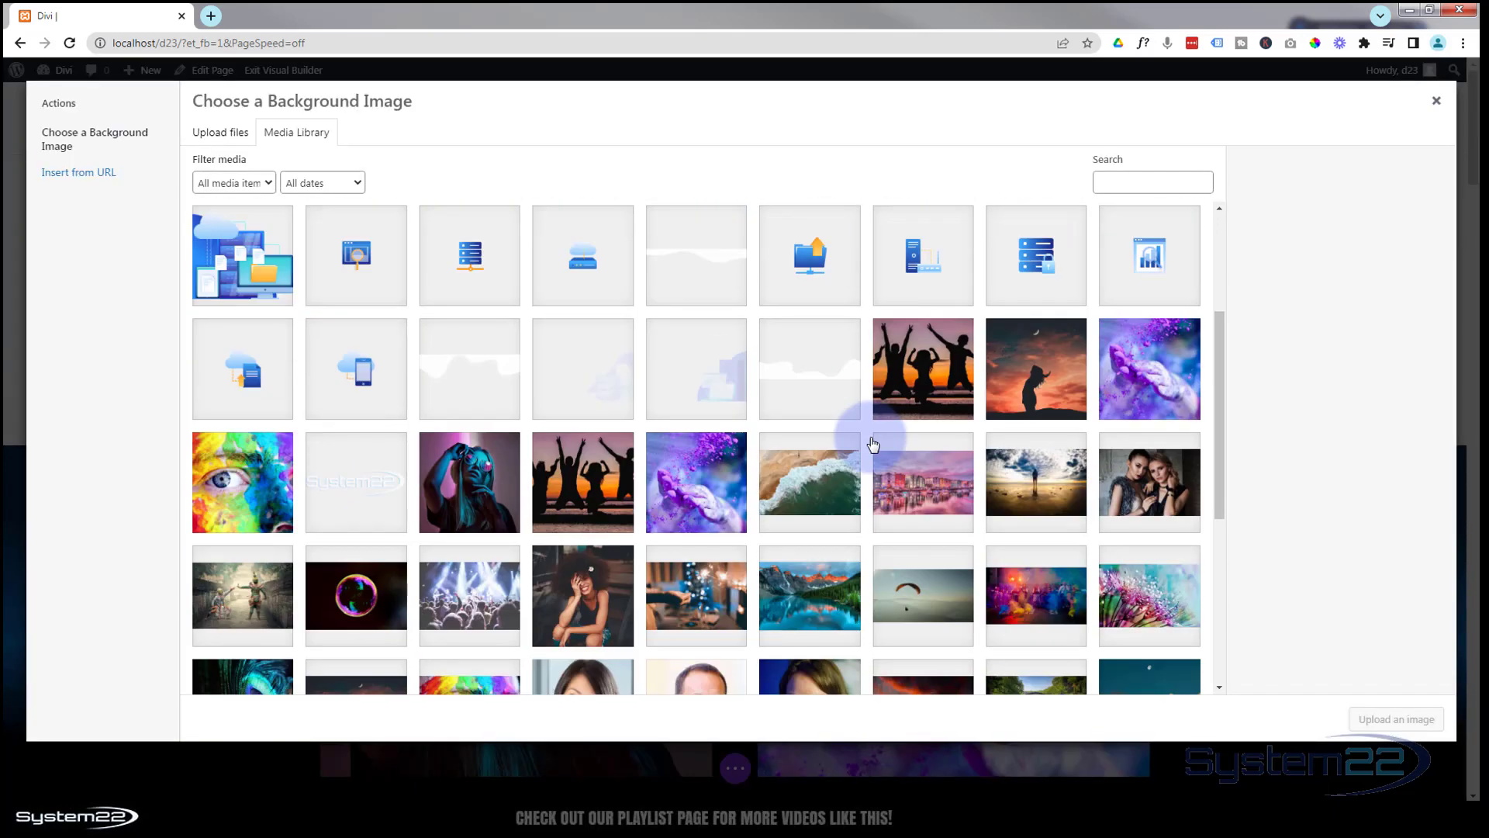
click(497, 456)
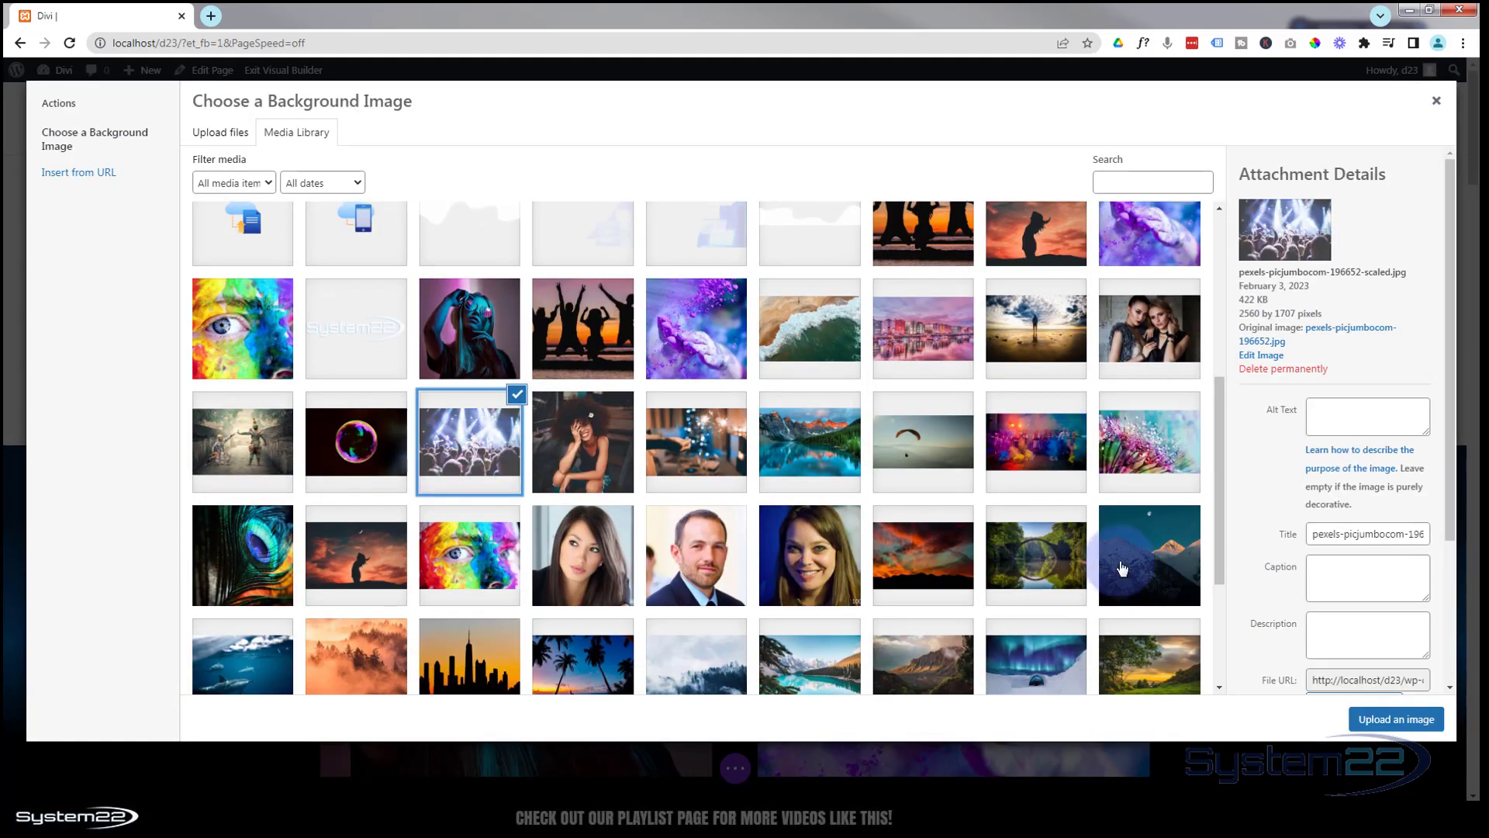
click(1382, 721)
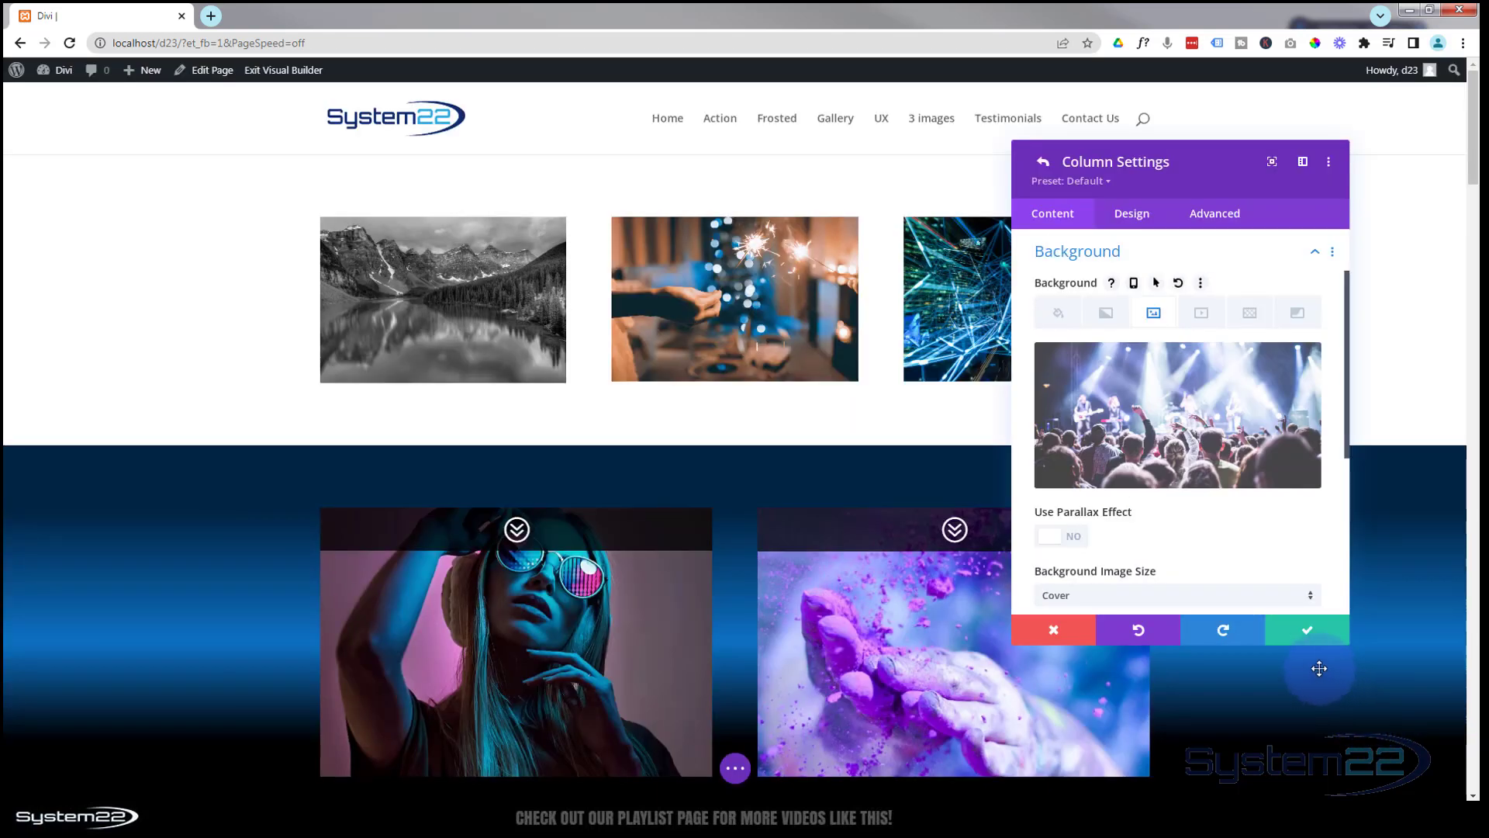
click(1308, 642)
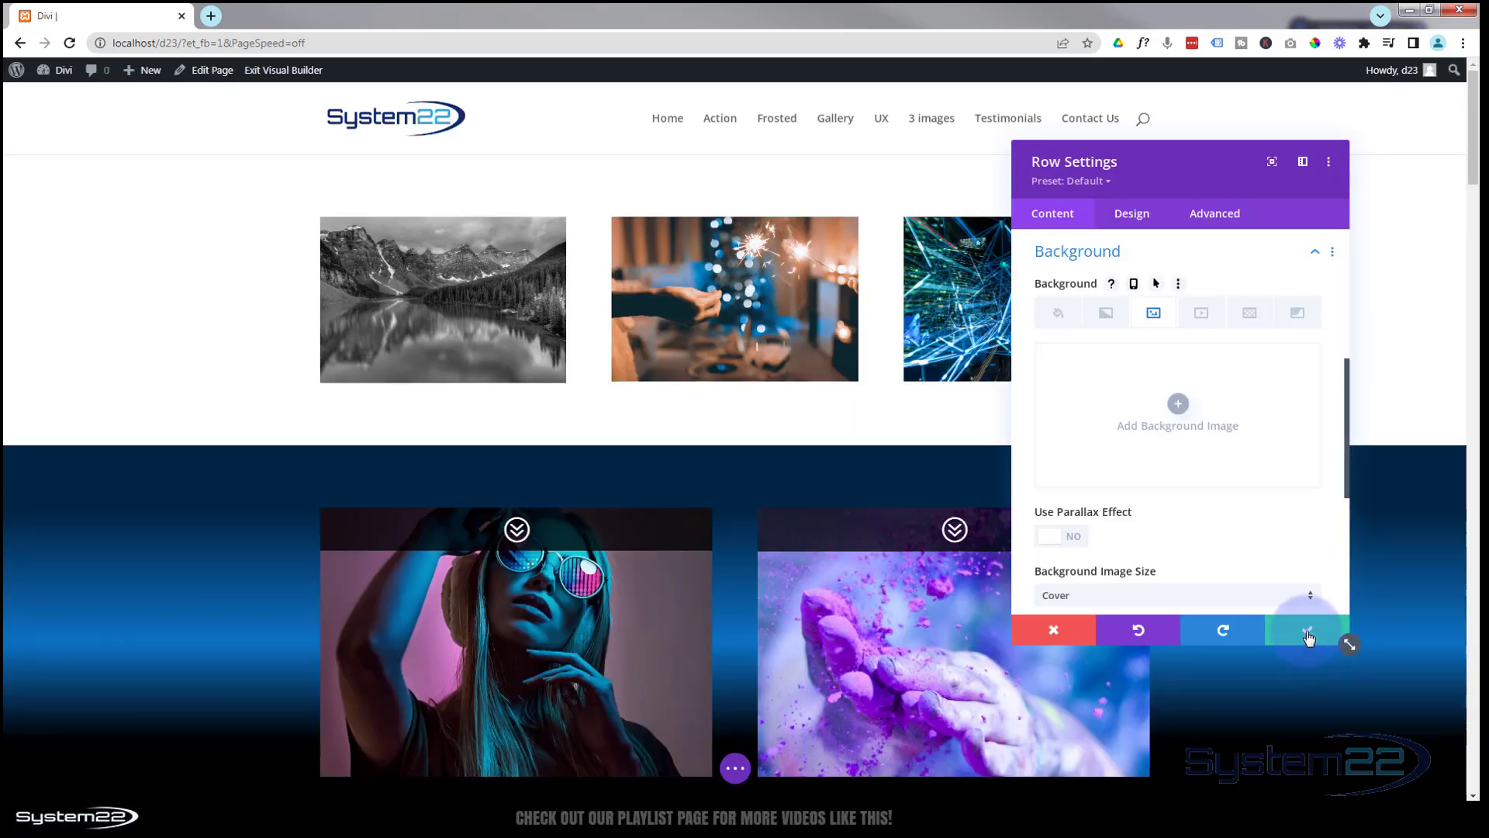
click(1308, 636)
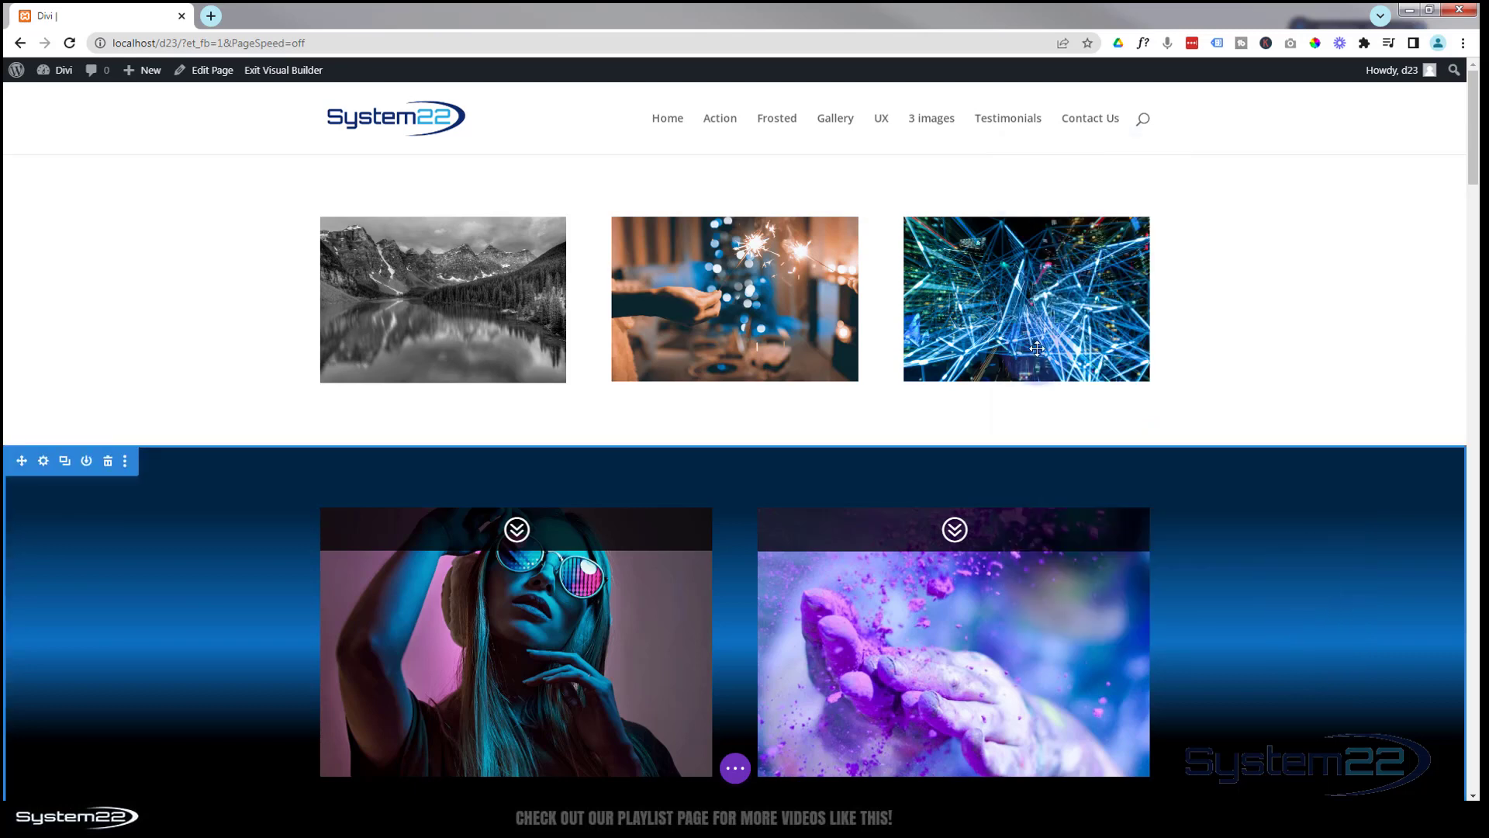
Set the hover Hue filter of the blue light-lines image in the third column to 243deg
mouse_move(982, 307)
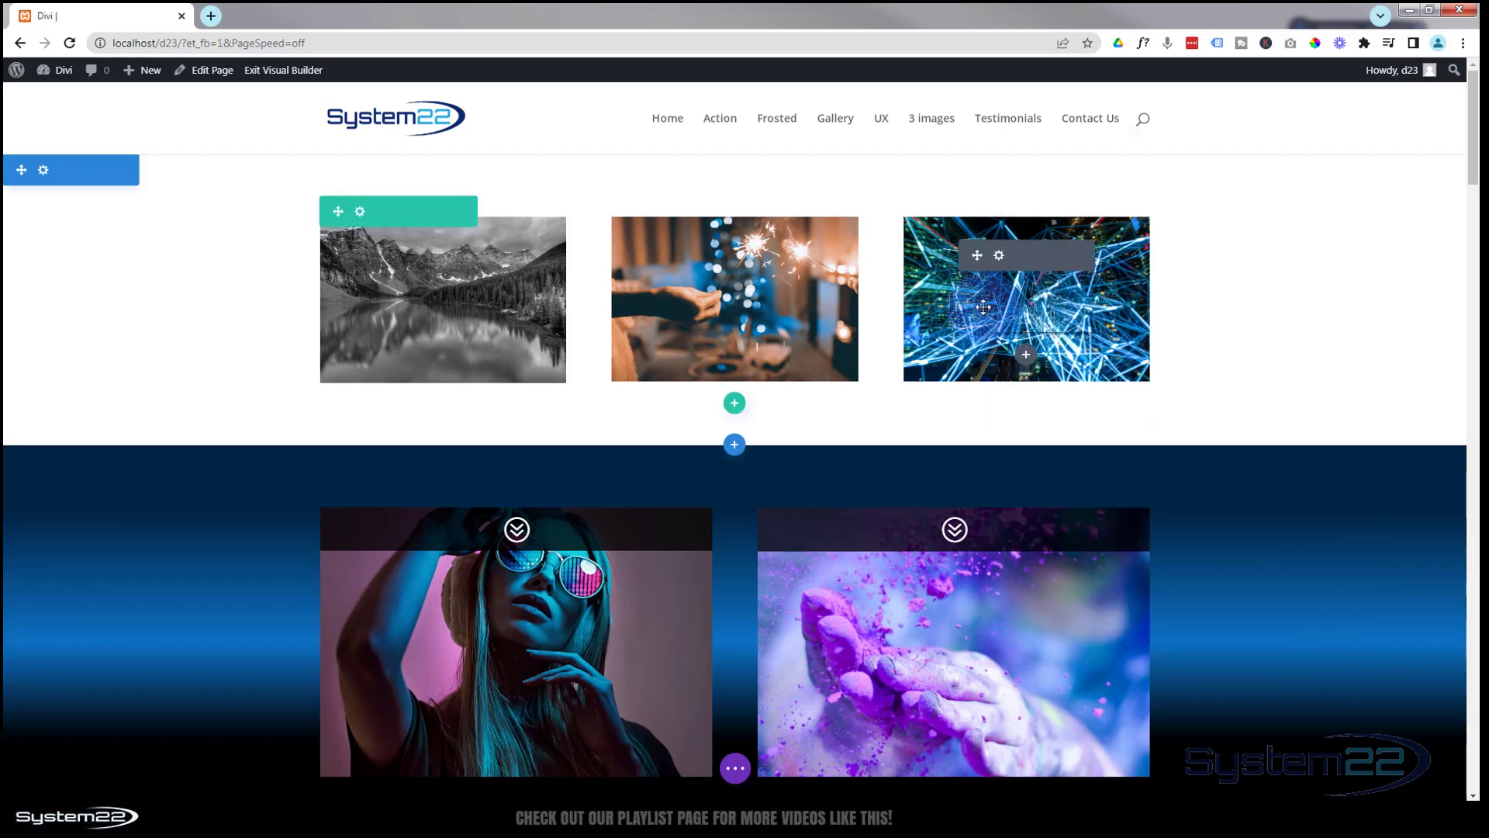
click(1000, 256)
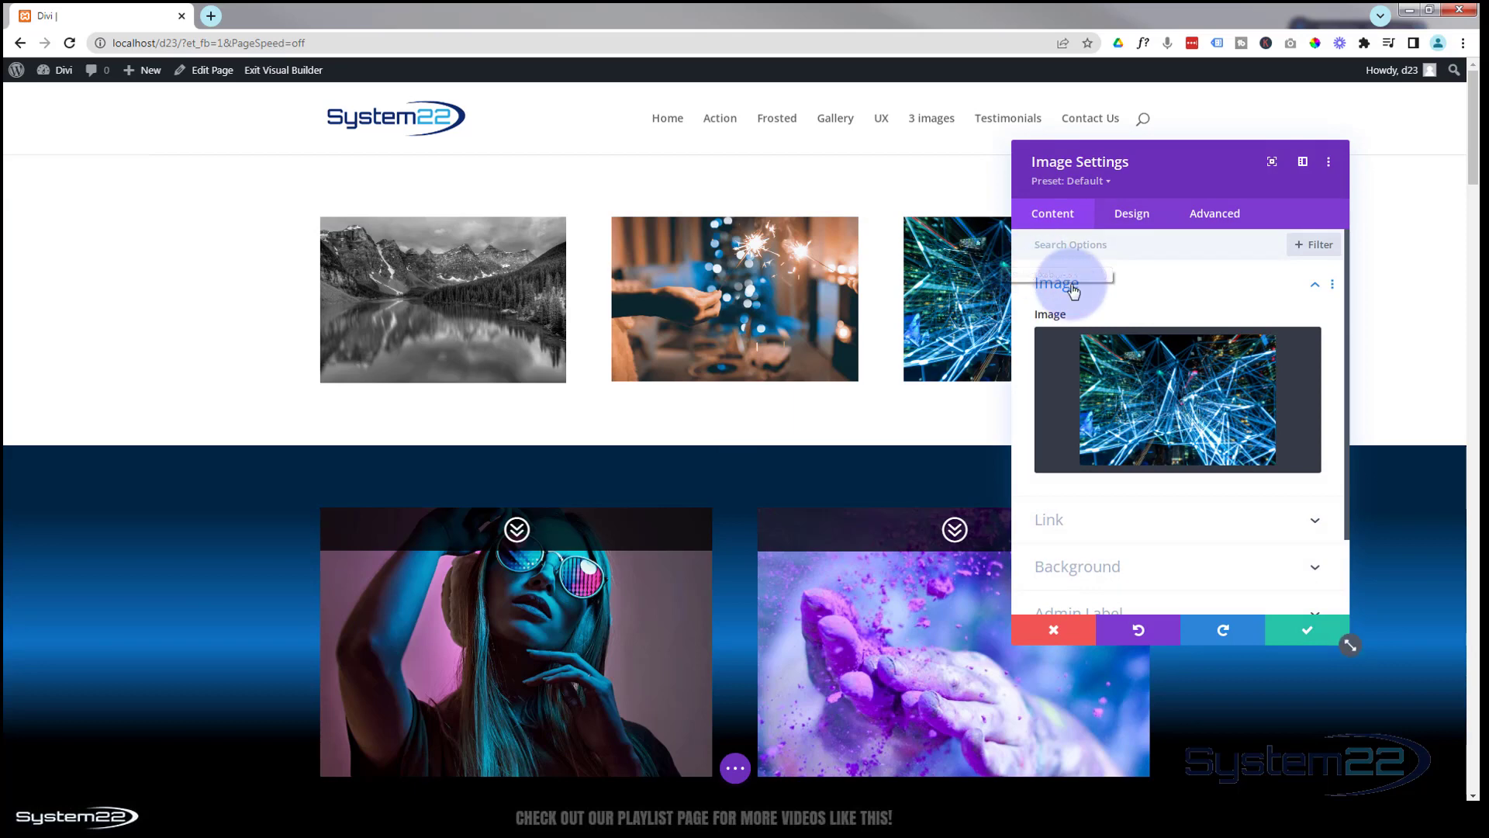
drag(1170, 160, 709, 122)
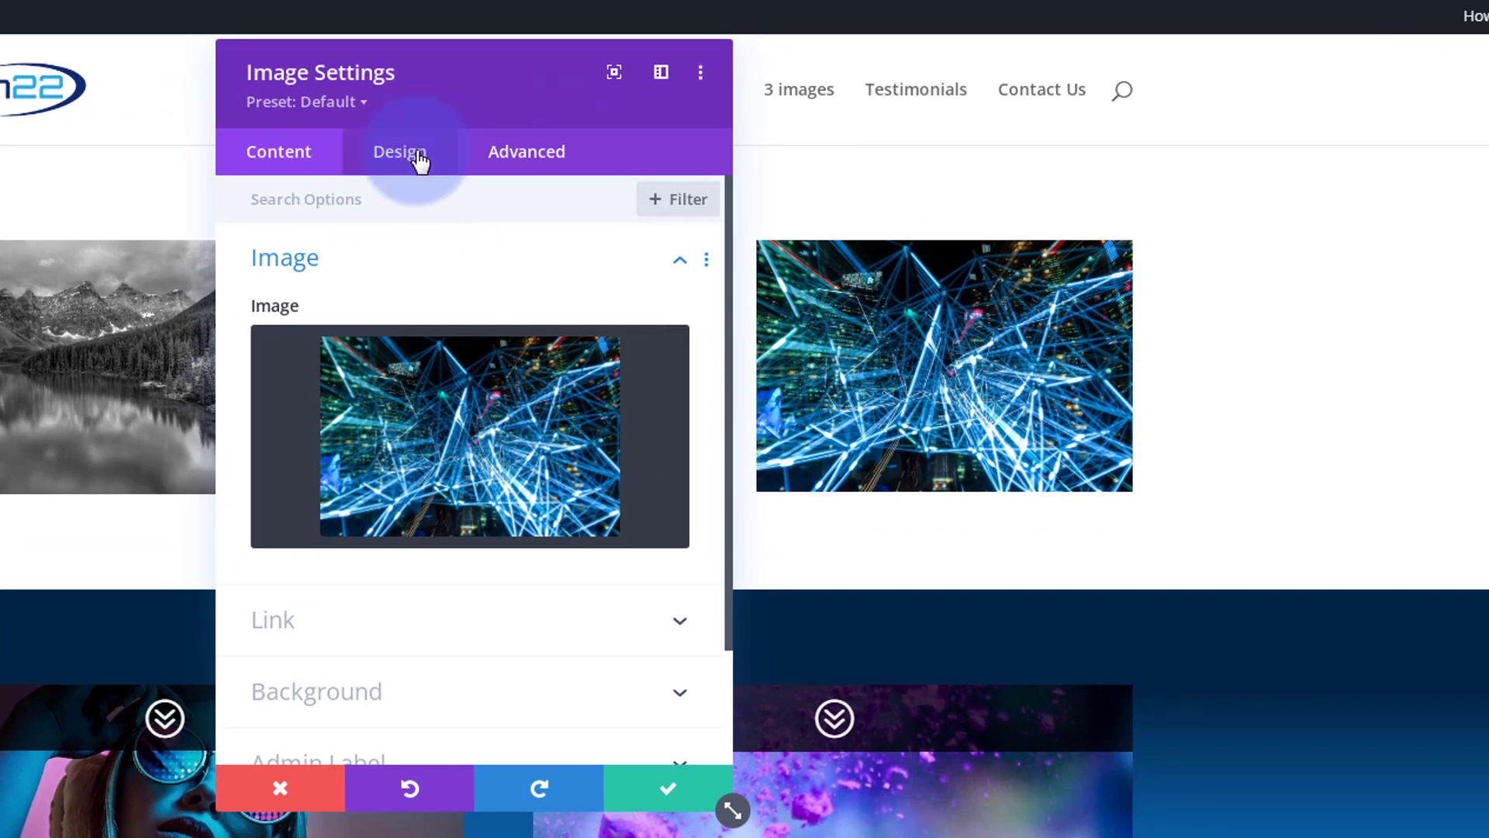
click(419, 159)
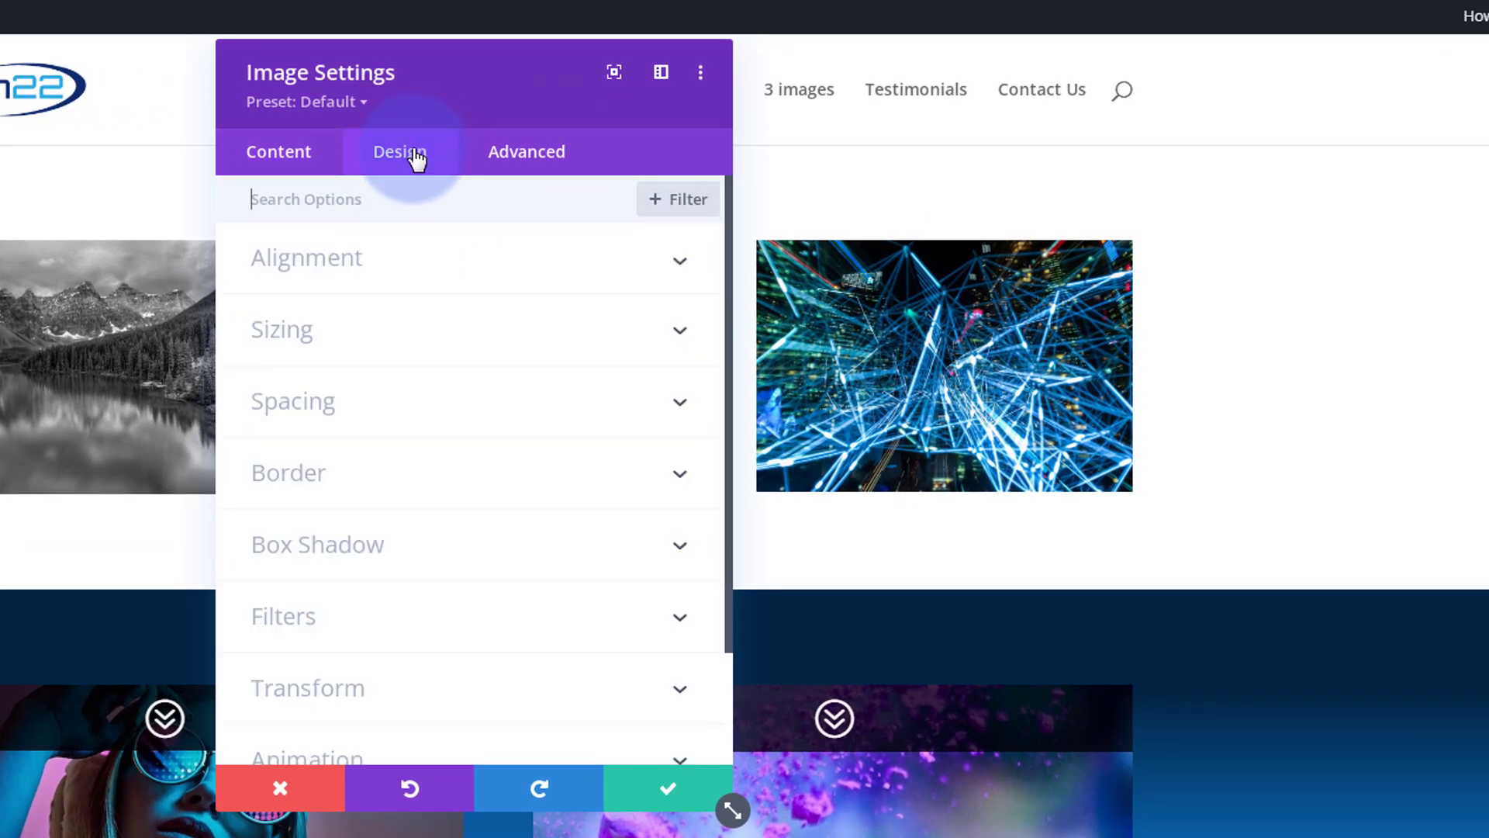
scroll(492, 474, down, 2)
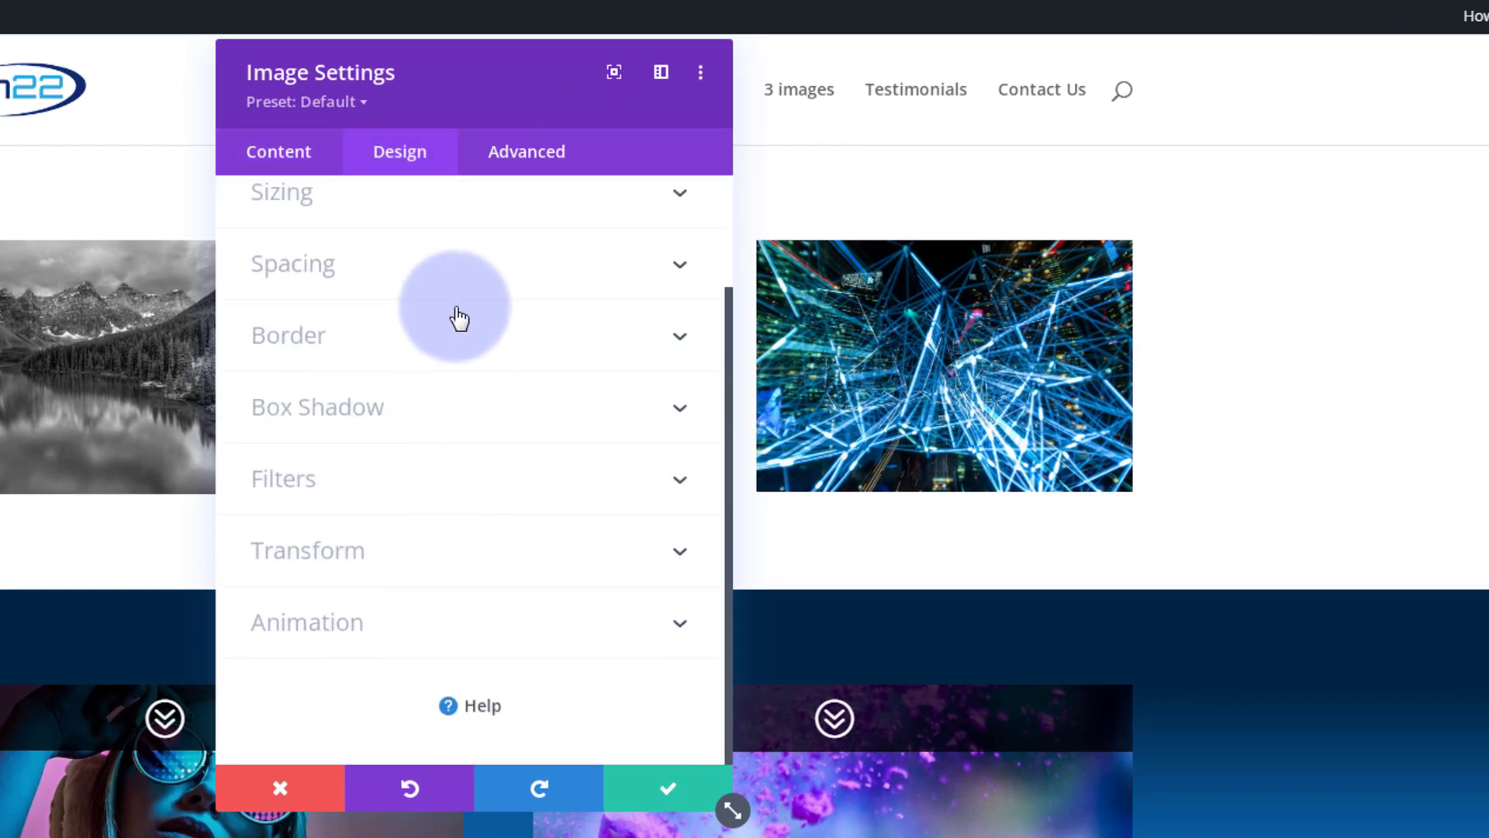
click(429, 494)
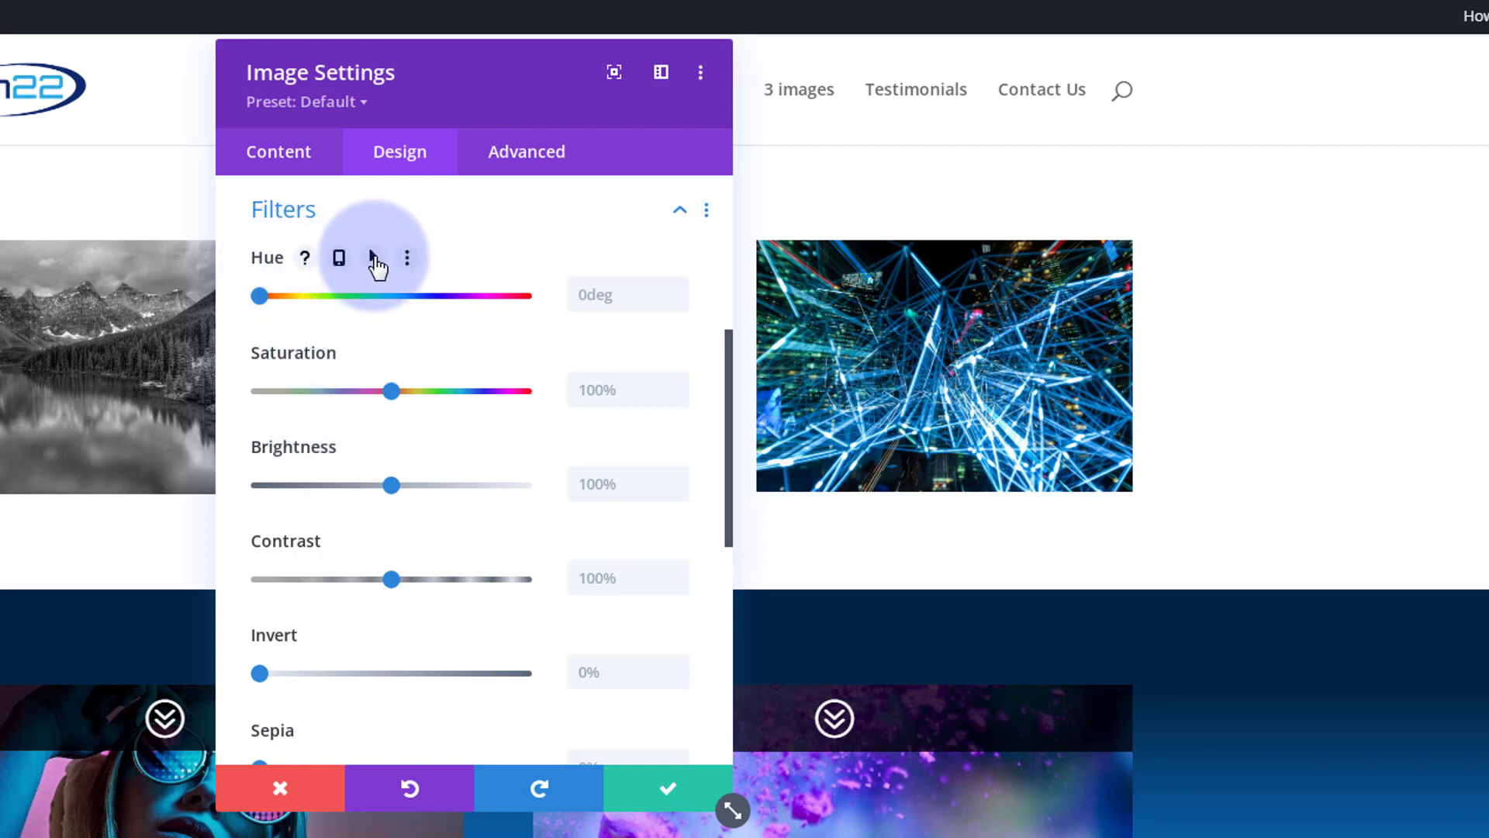
click(376, 261)
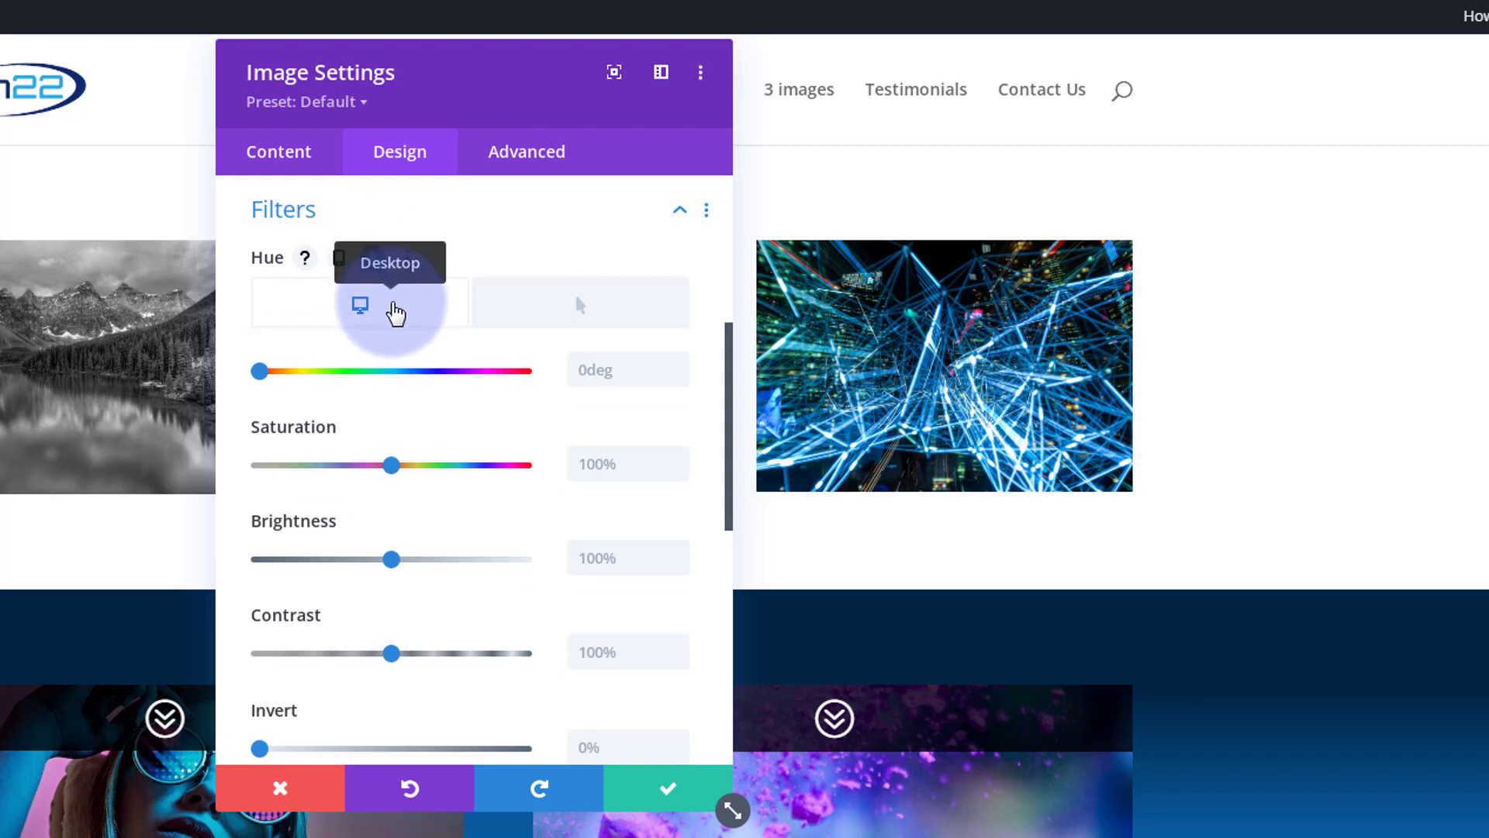
click(546, 318)
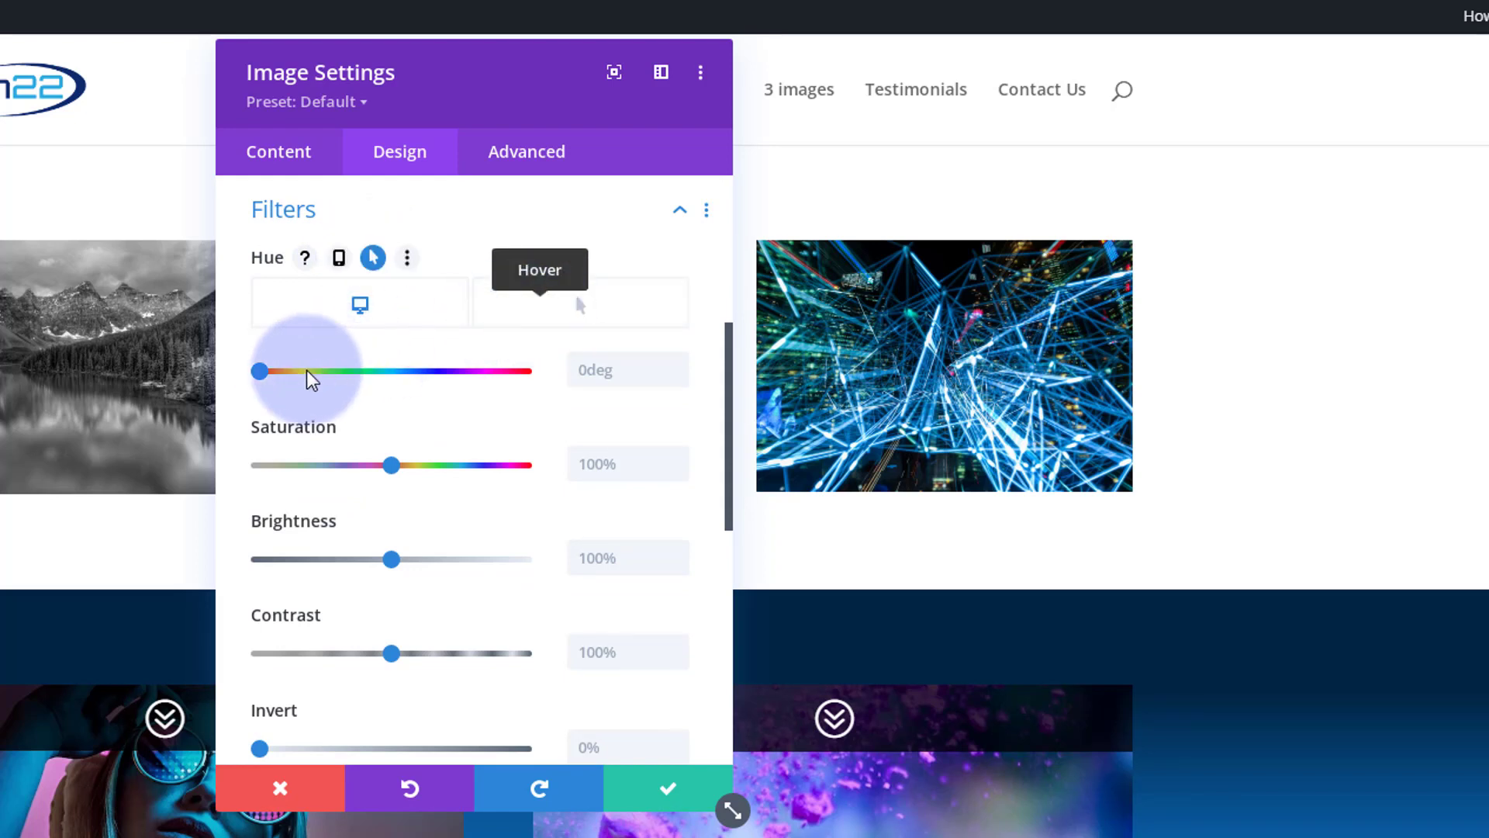
click(264, 371)
drag(283, 367, 442, 385)
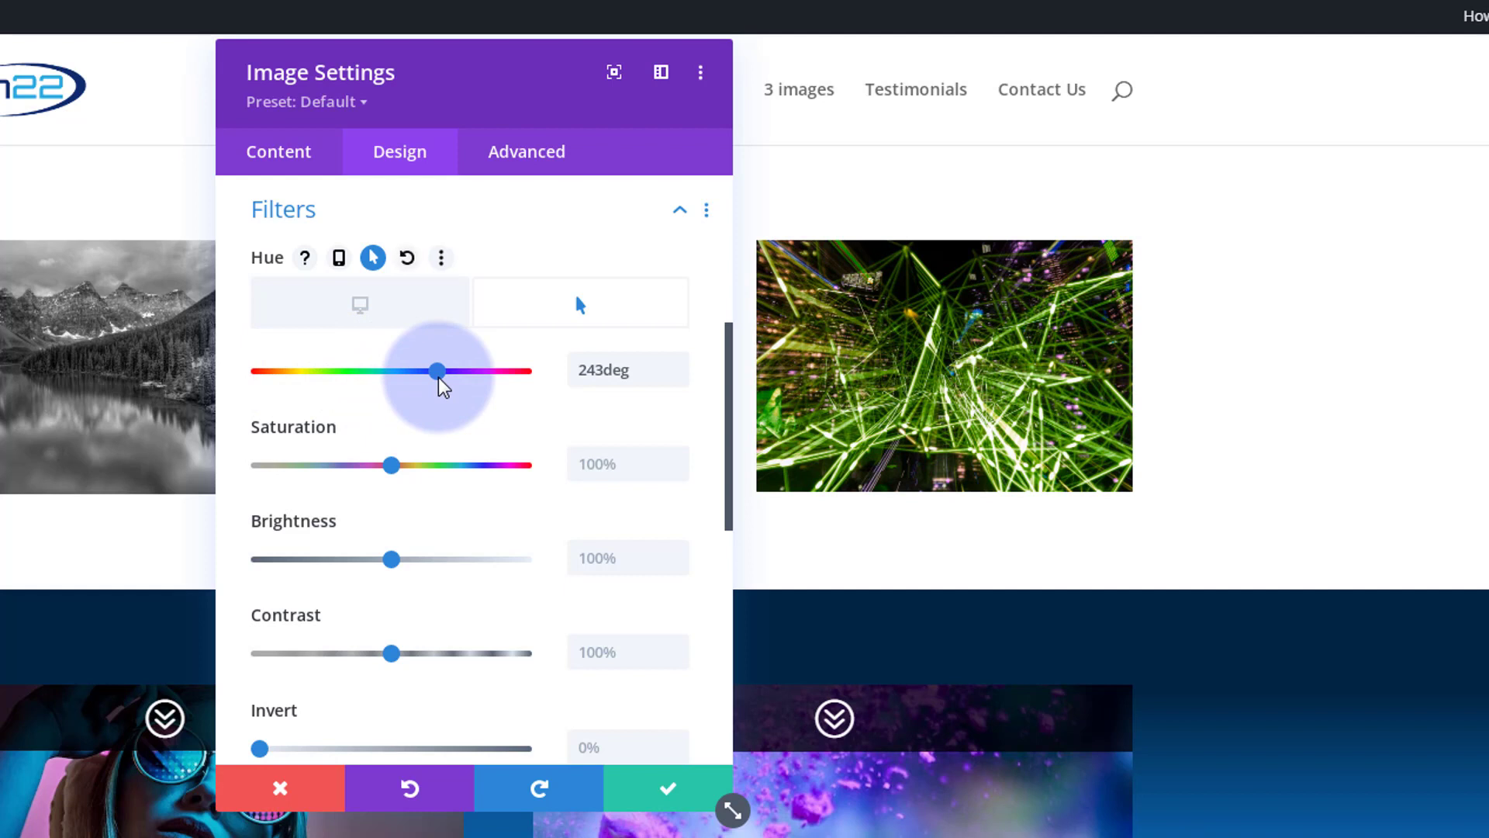
Set the light-lines image's Saturation and Contrast filters both to 200% on hover
scroll(404, 357, down, 2)
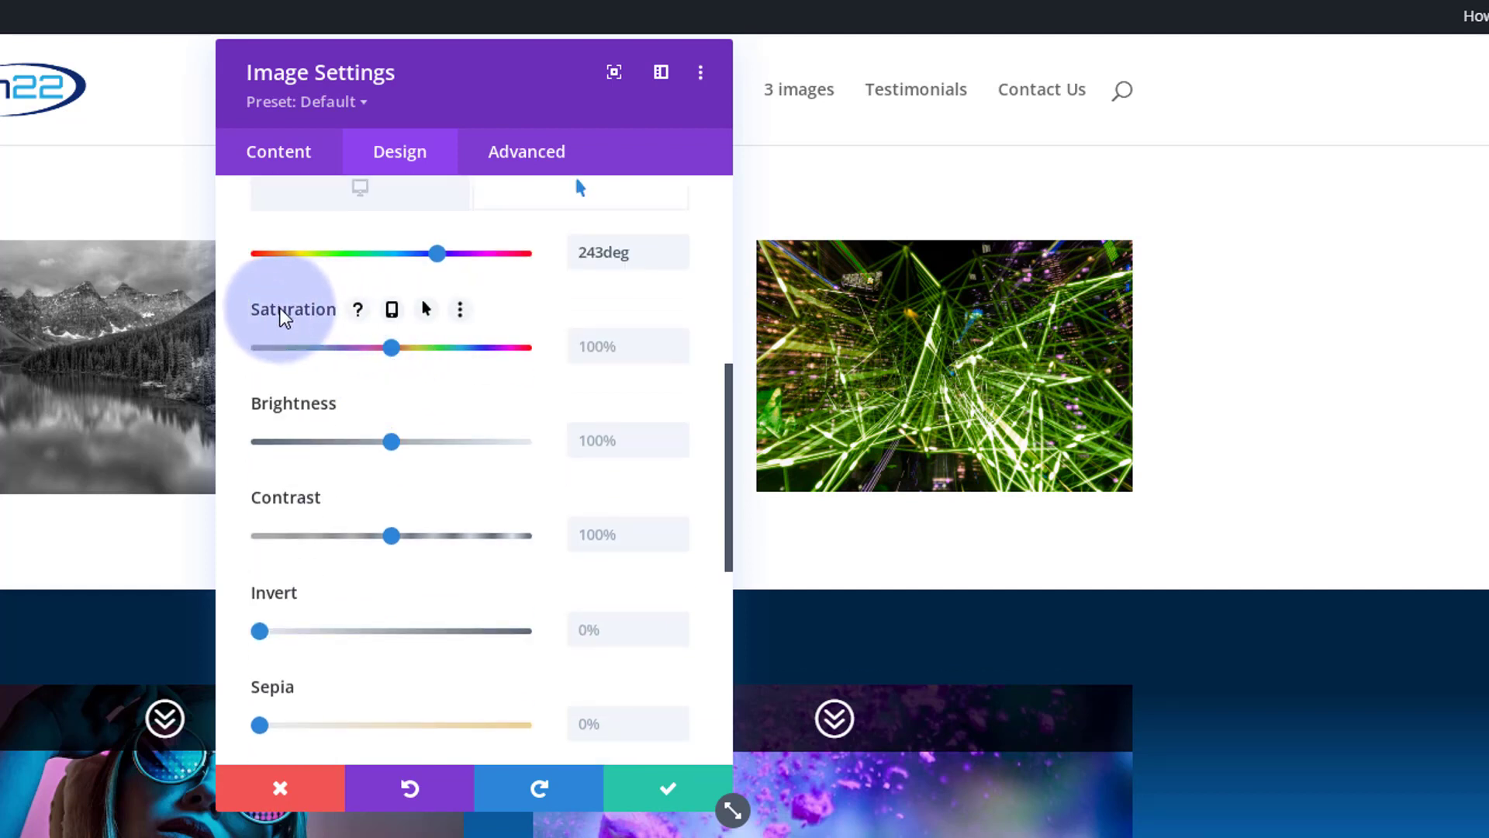
click(427, 310)
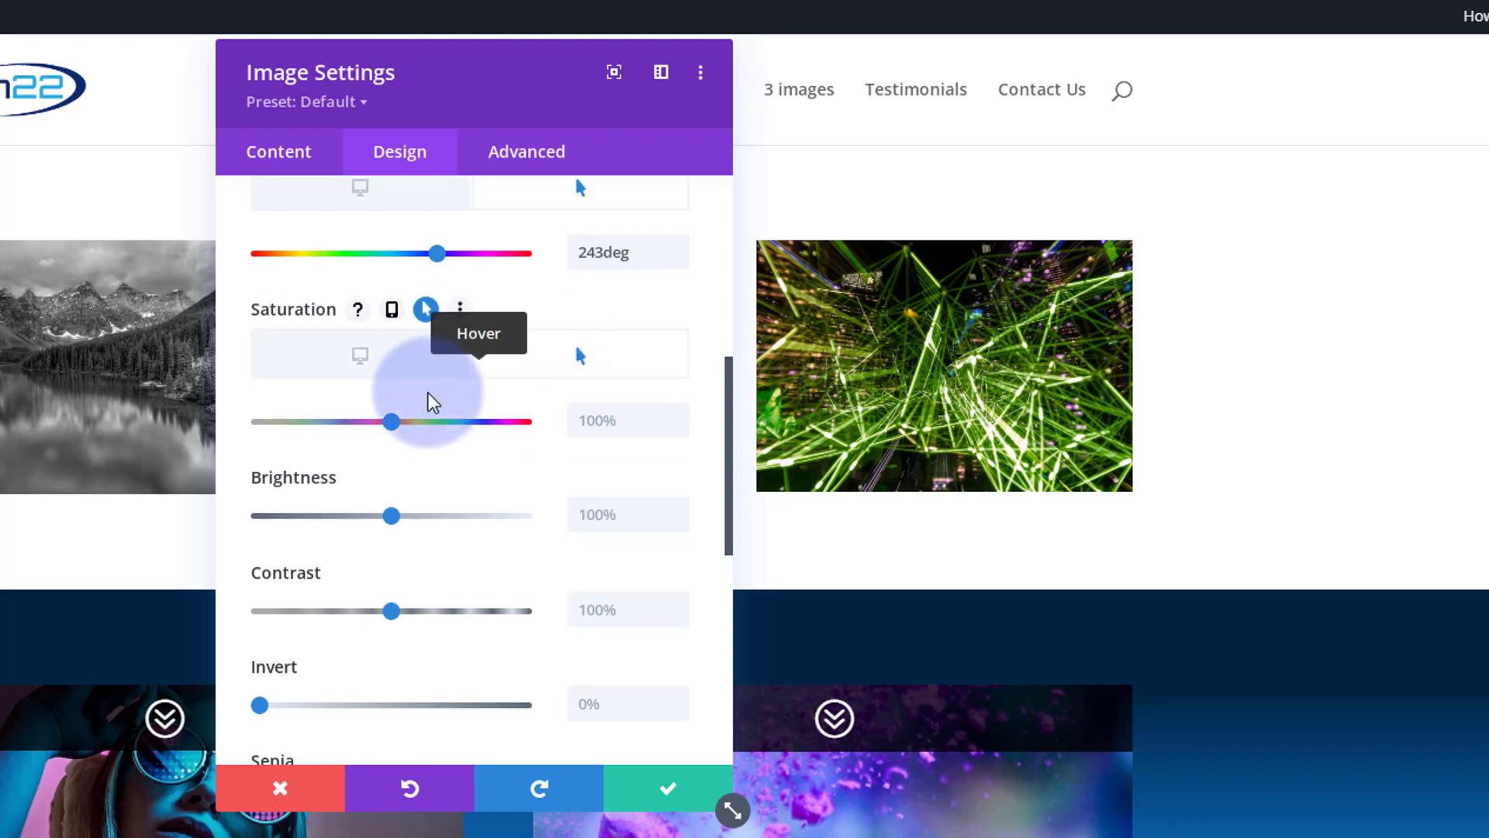
drag(422, 425, 566, 422)
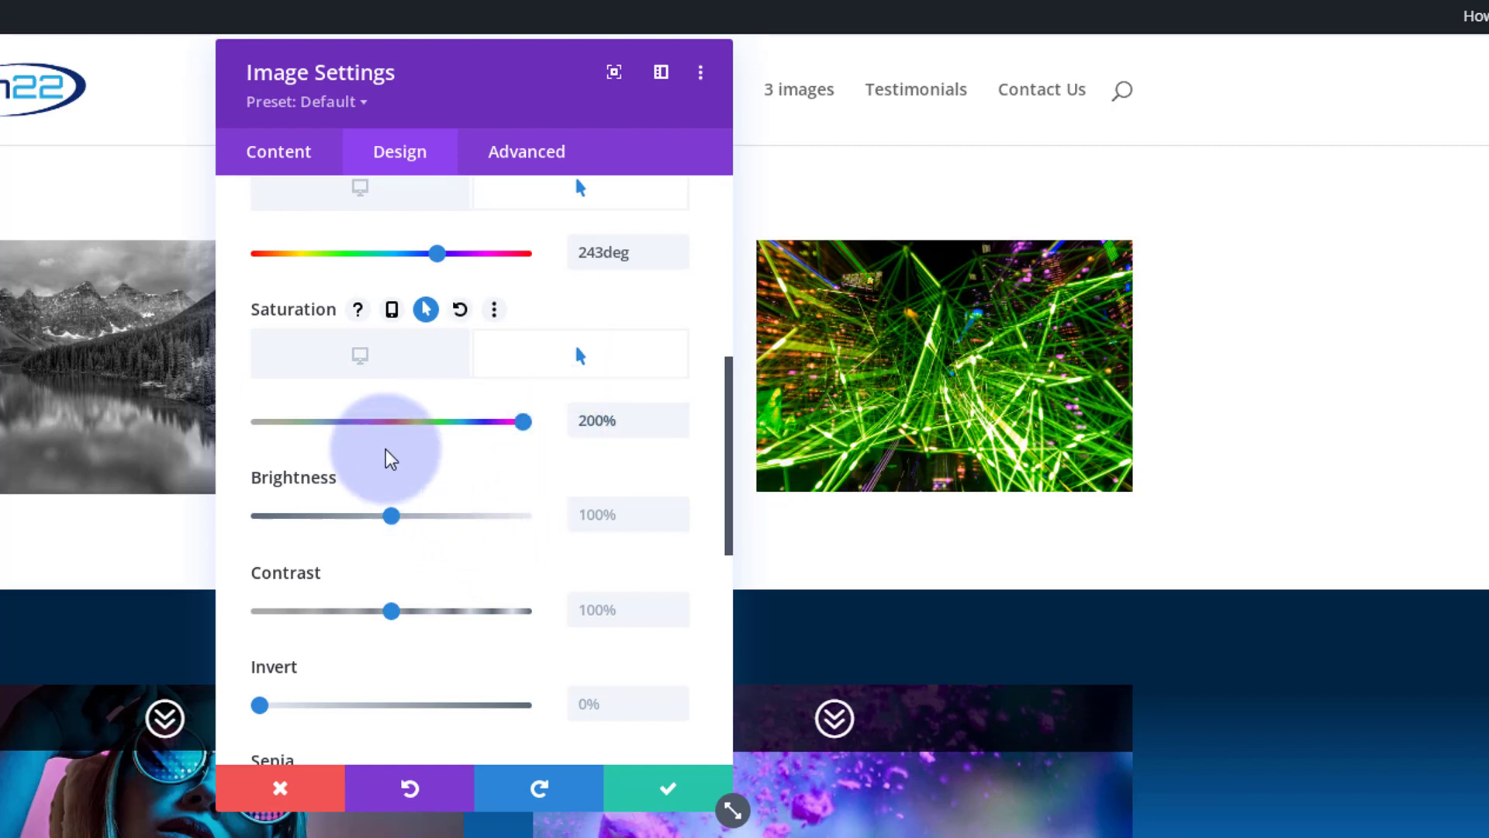
scroll(432, 474, down, 2)
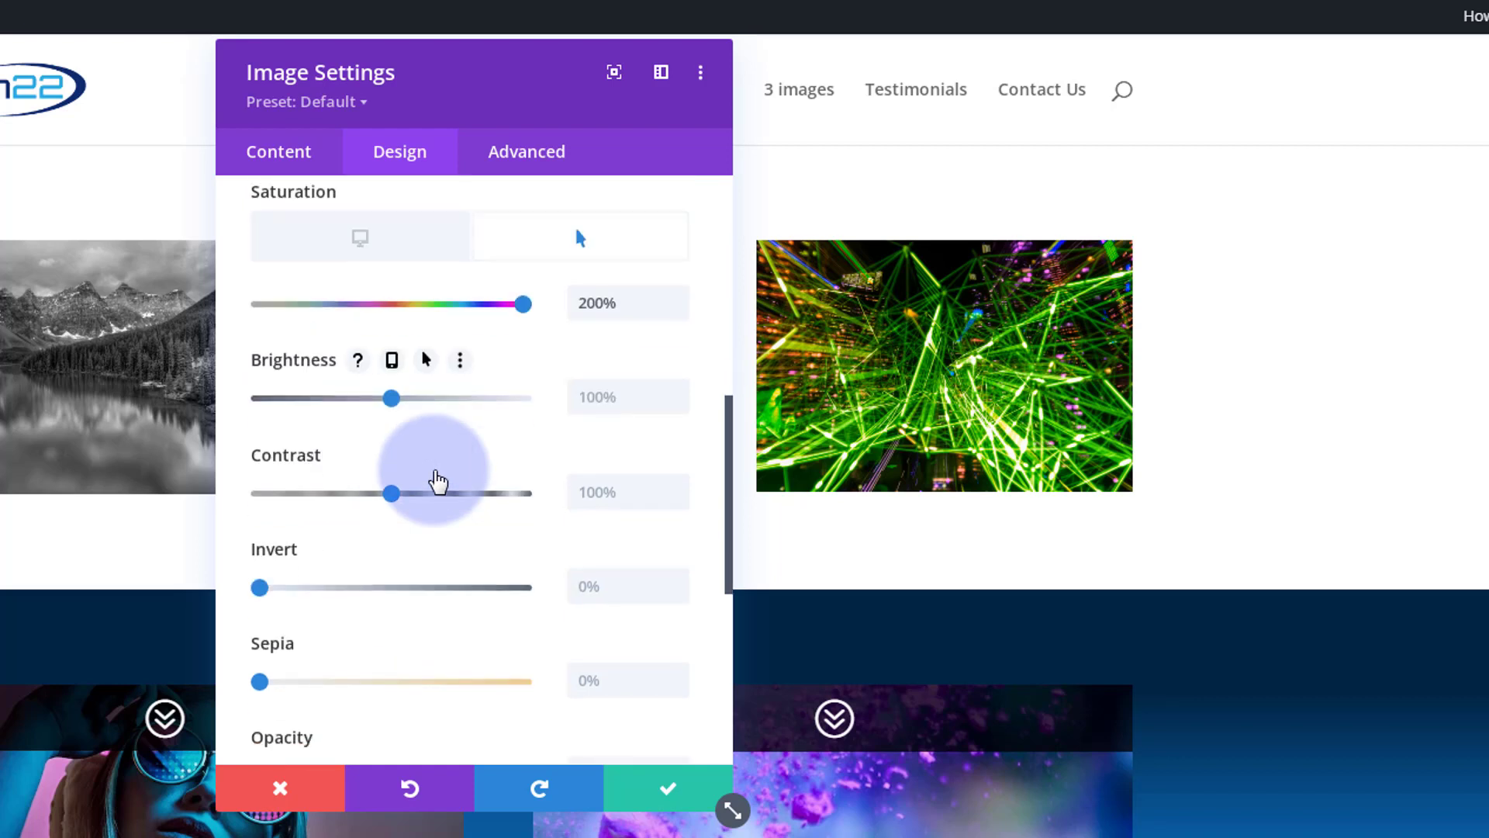
mouse_move(432, 483)
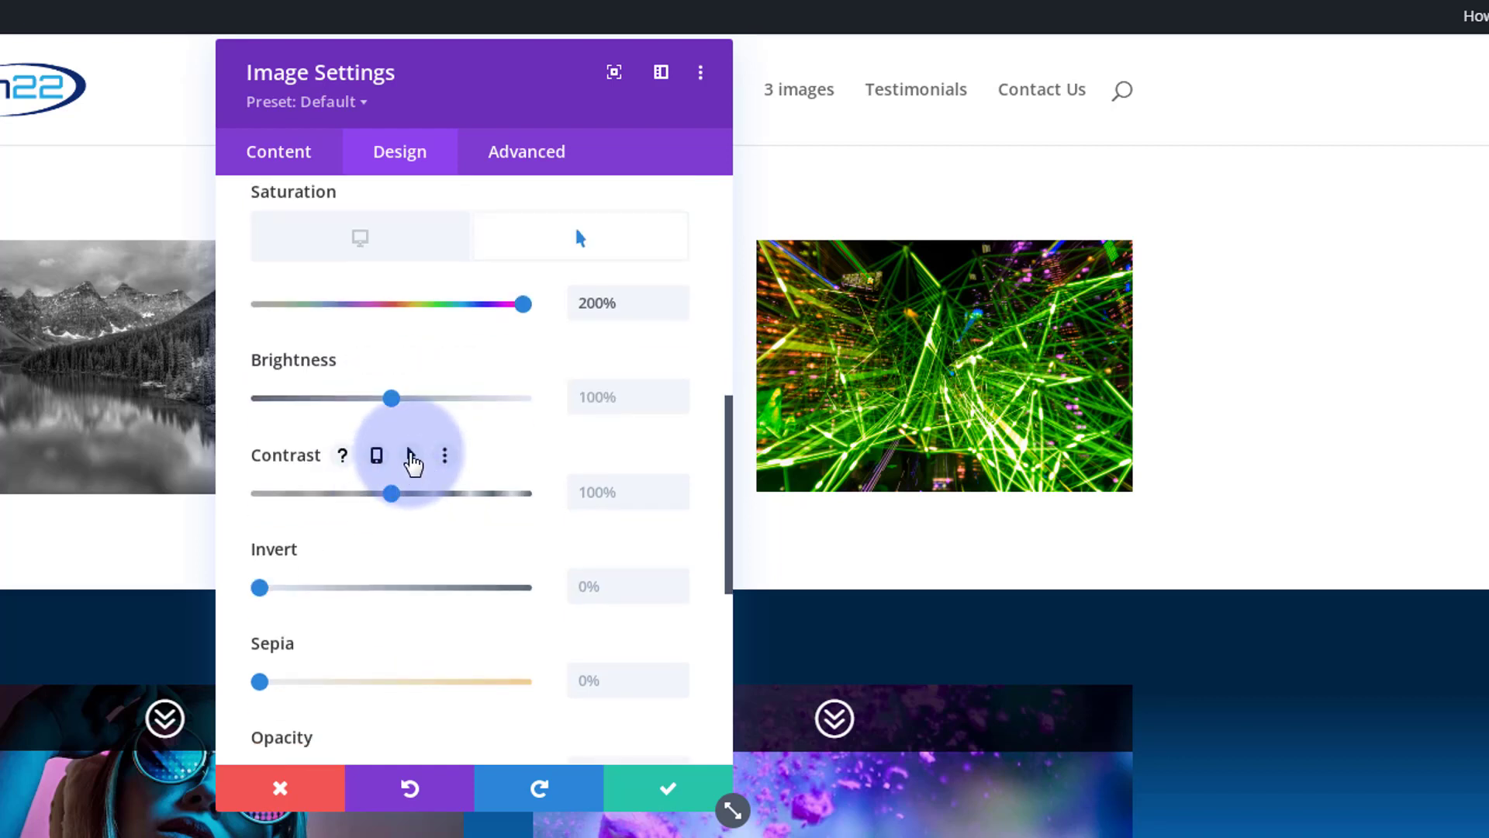
click(411, 458)
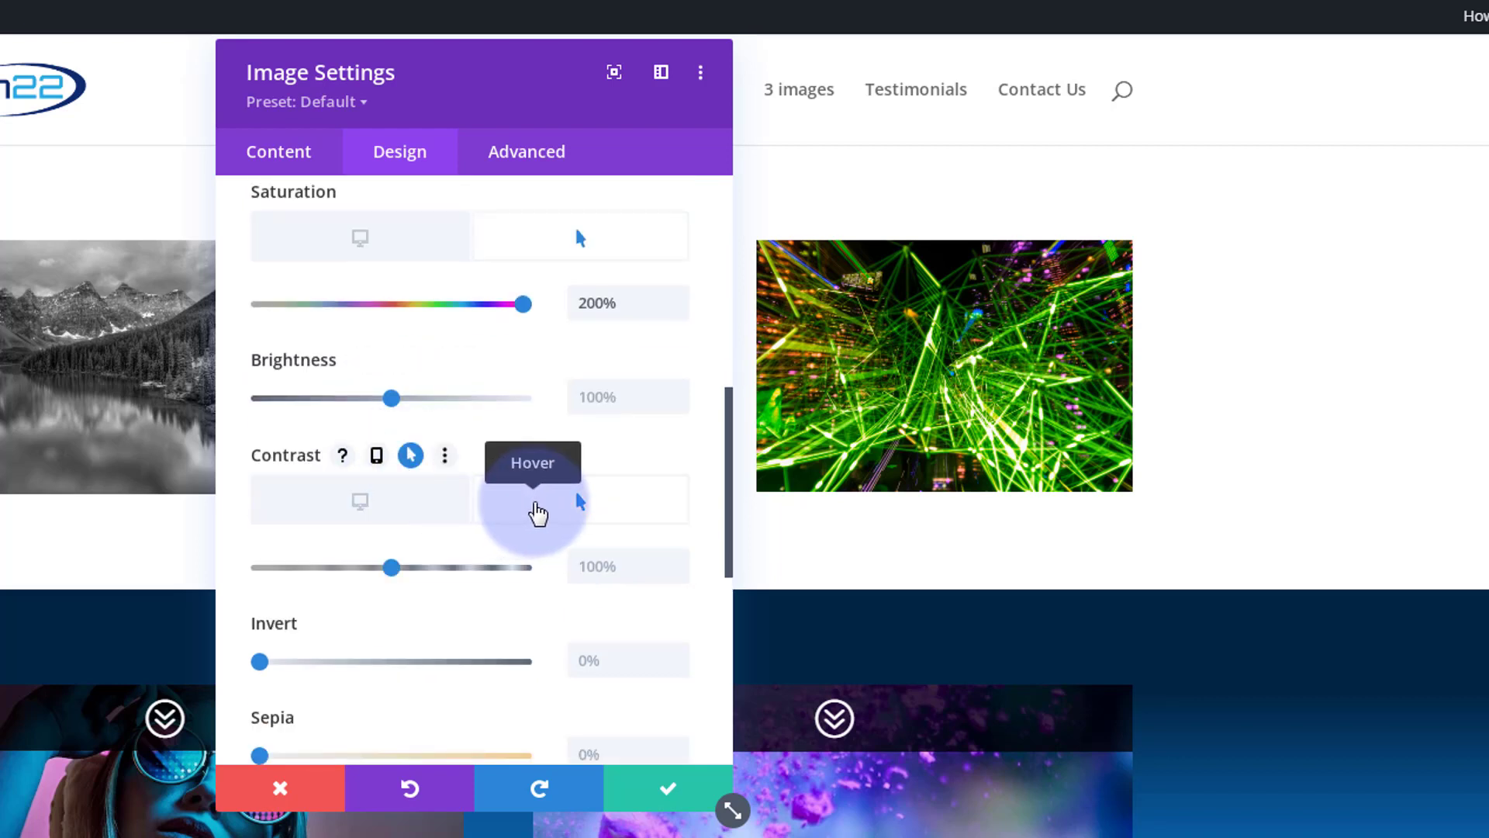
drag(392, 567, 543, 568)
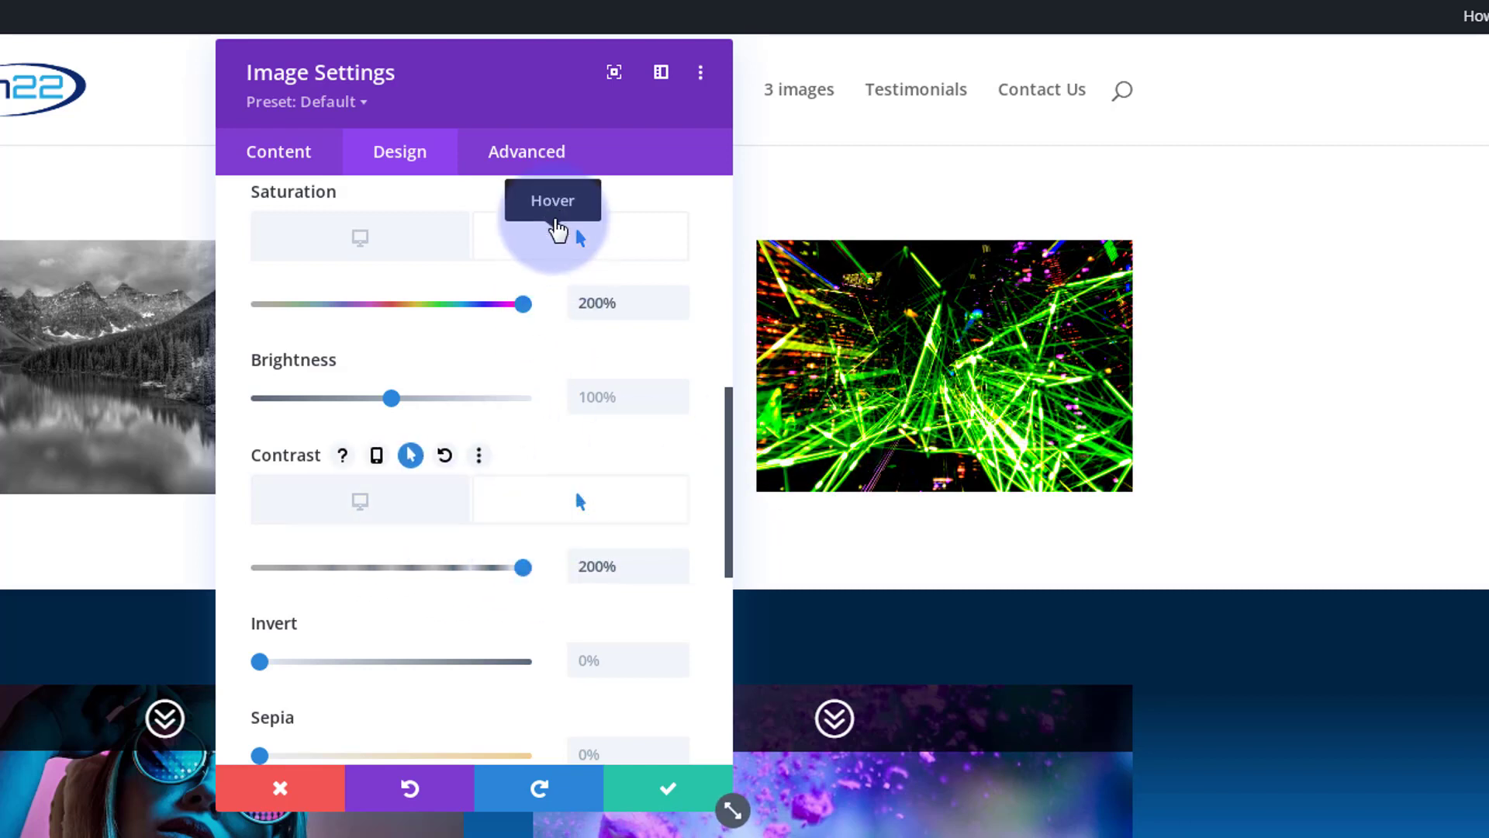
Set the light-lines image's Invert filter to 100% on hover
scroll(455, 515, down, 3)
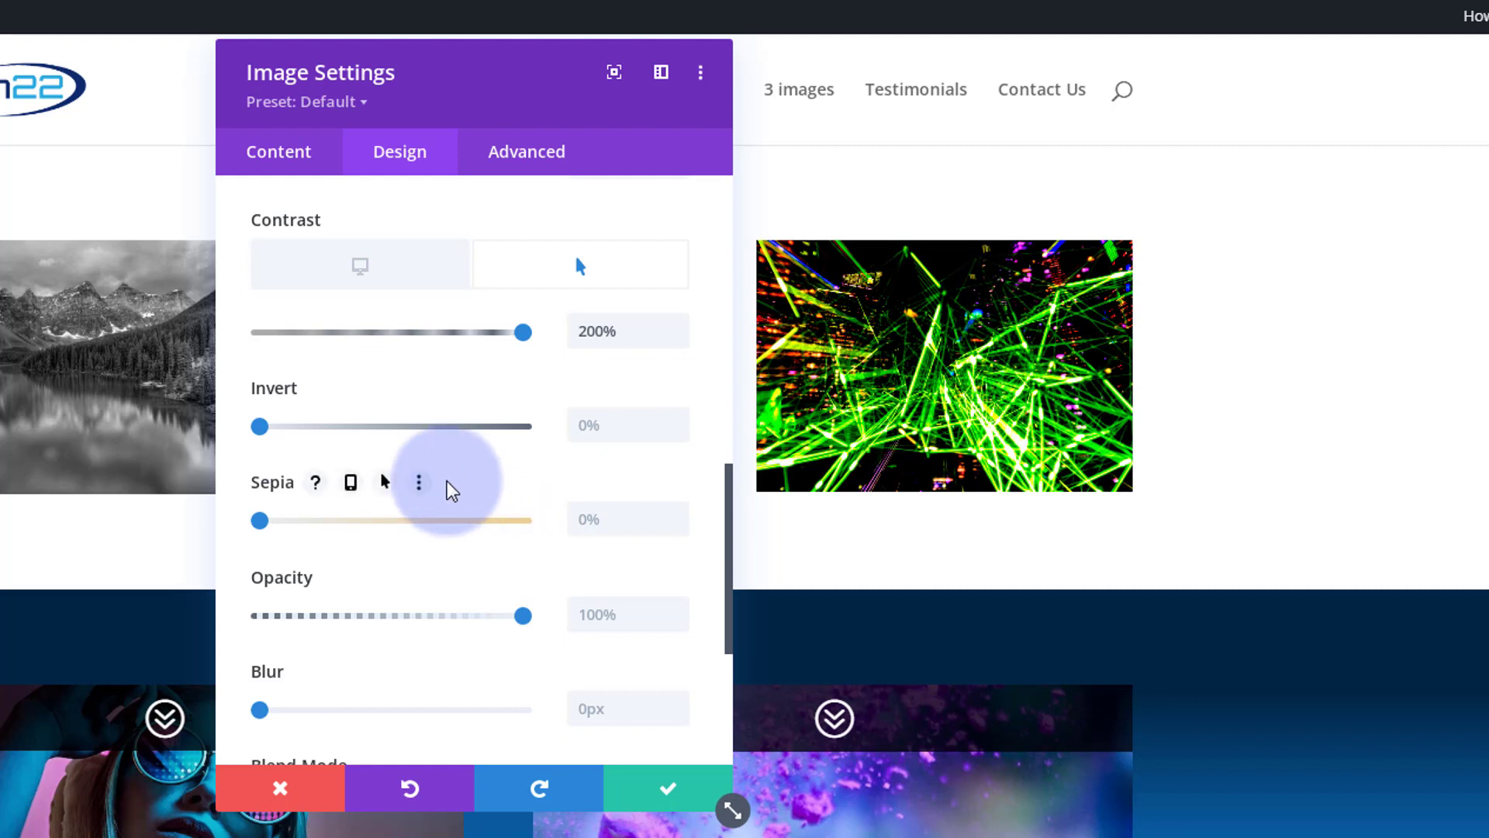
click(387, 389)
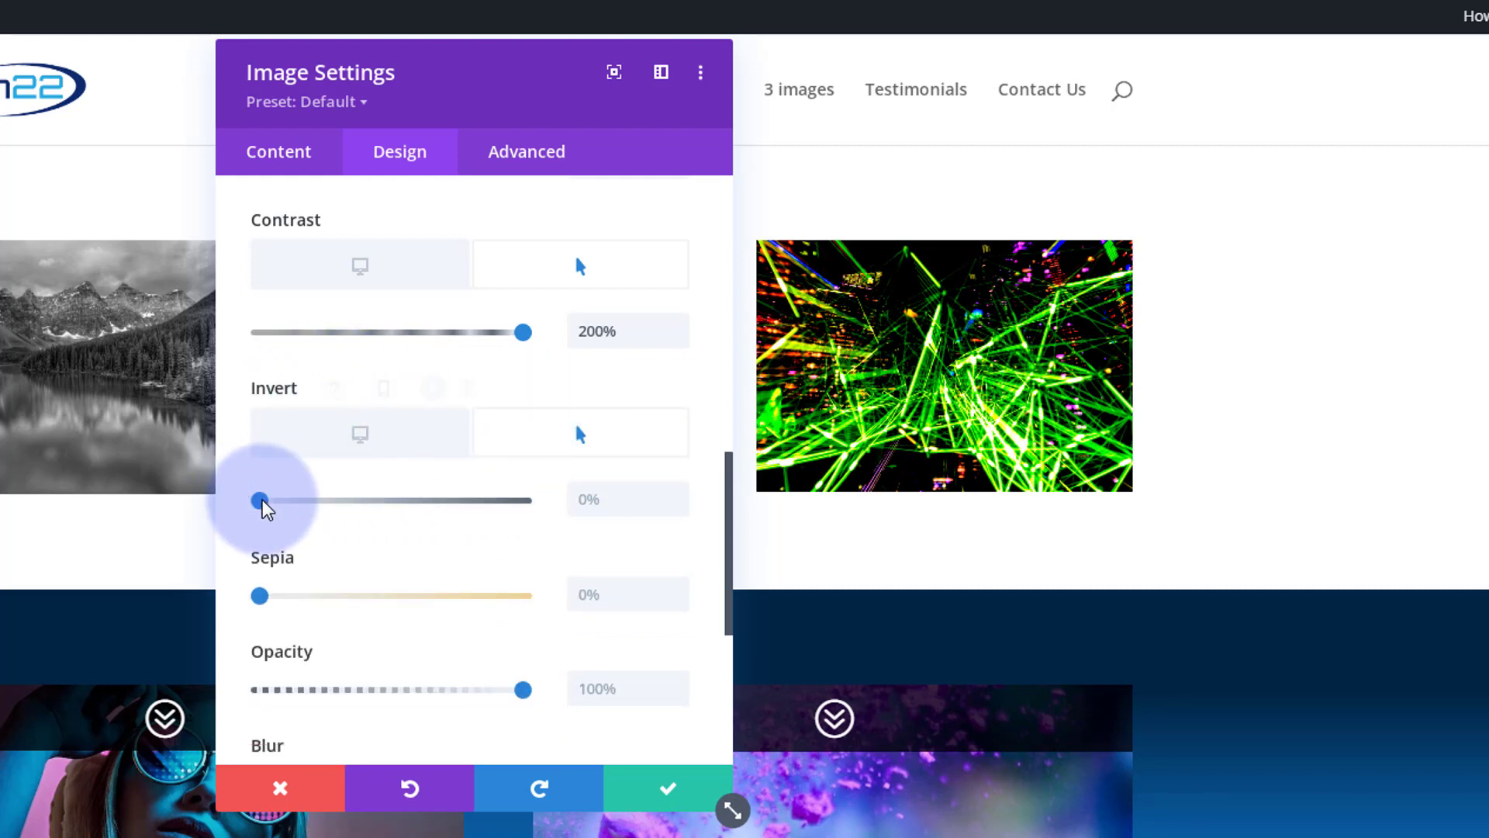
drag(263, 500, 525, 504)
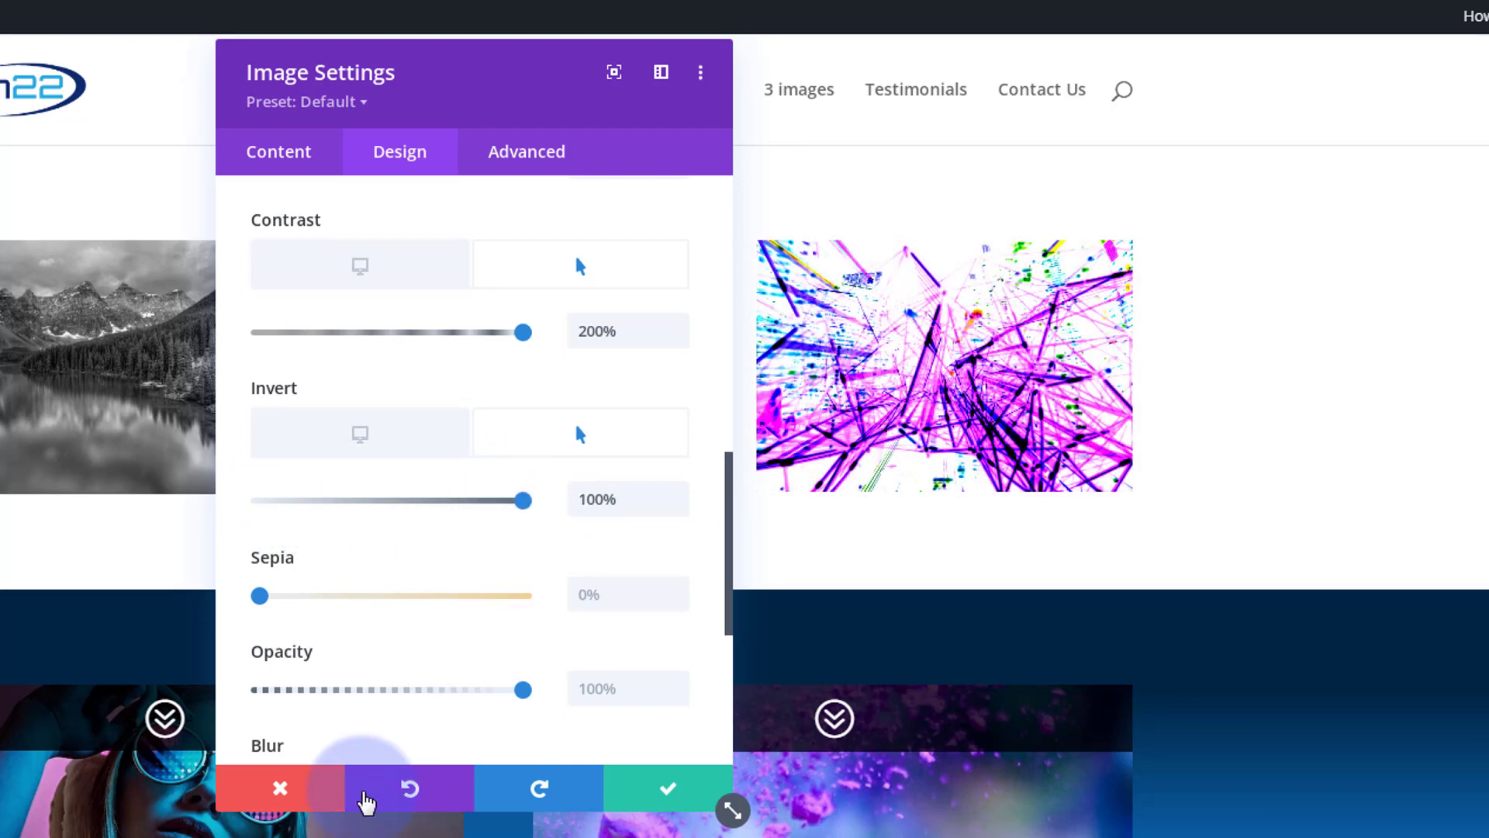
Add a hover Blur filter to the light-lines image and set it to 35px
scroll(345, 537, down, 3)
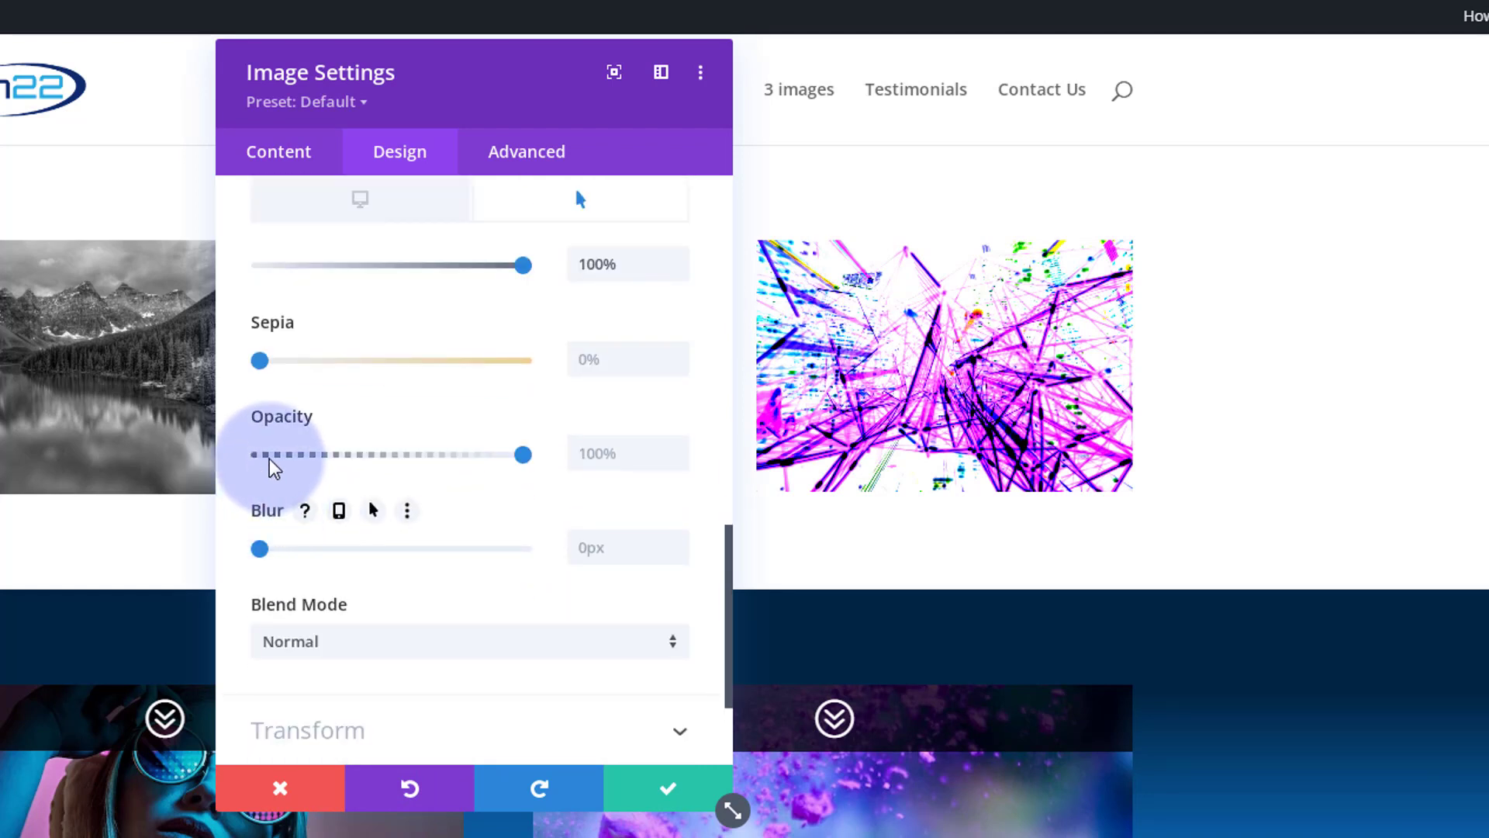
mouse_move(407, 418)
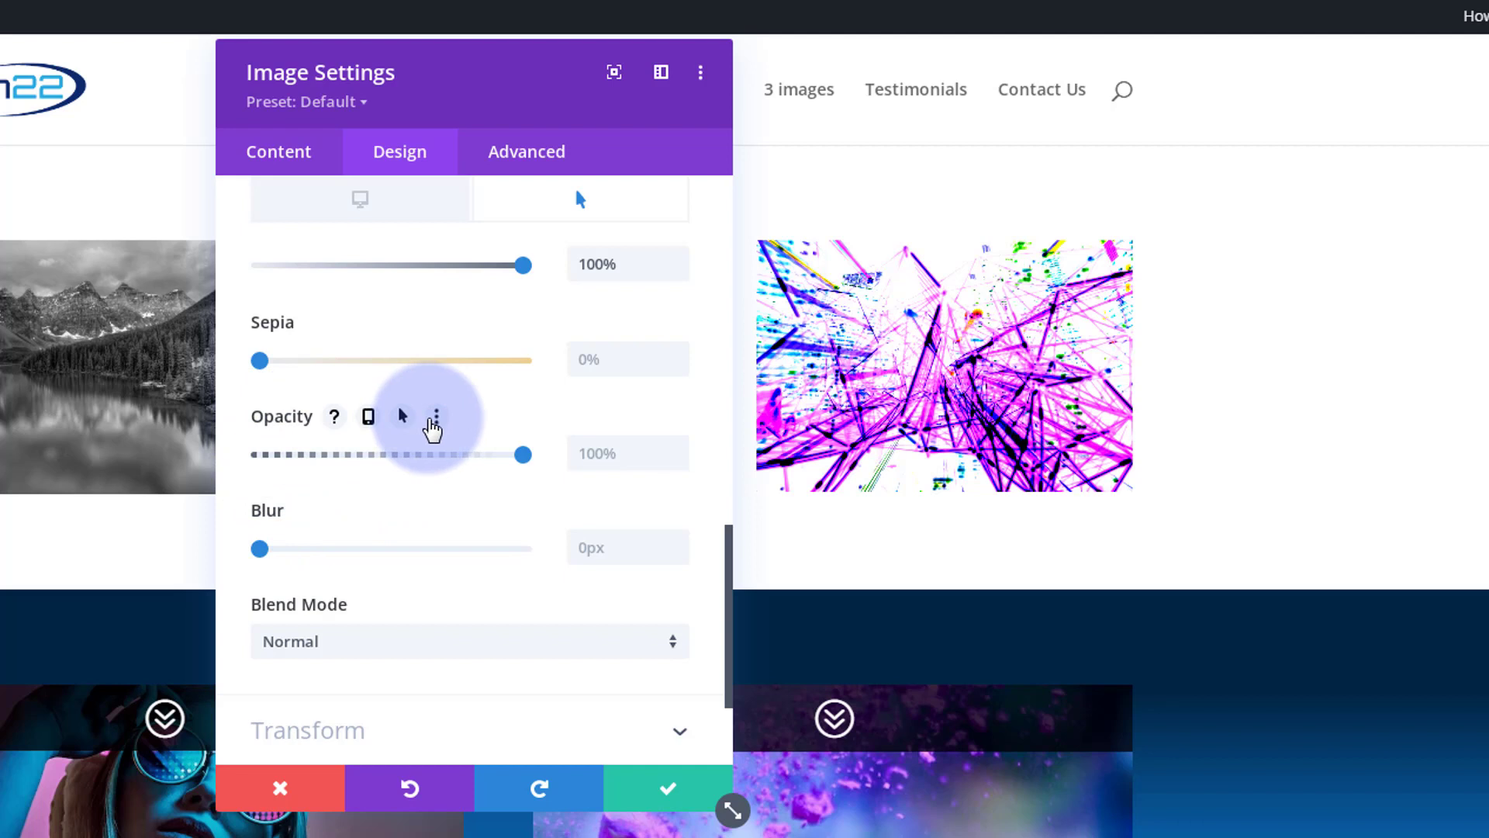
mouse_move(283, 558)
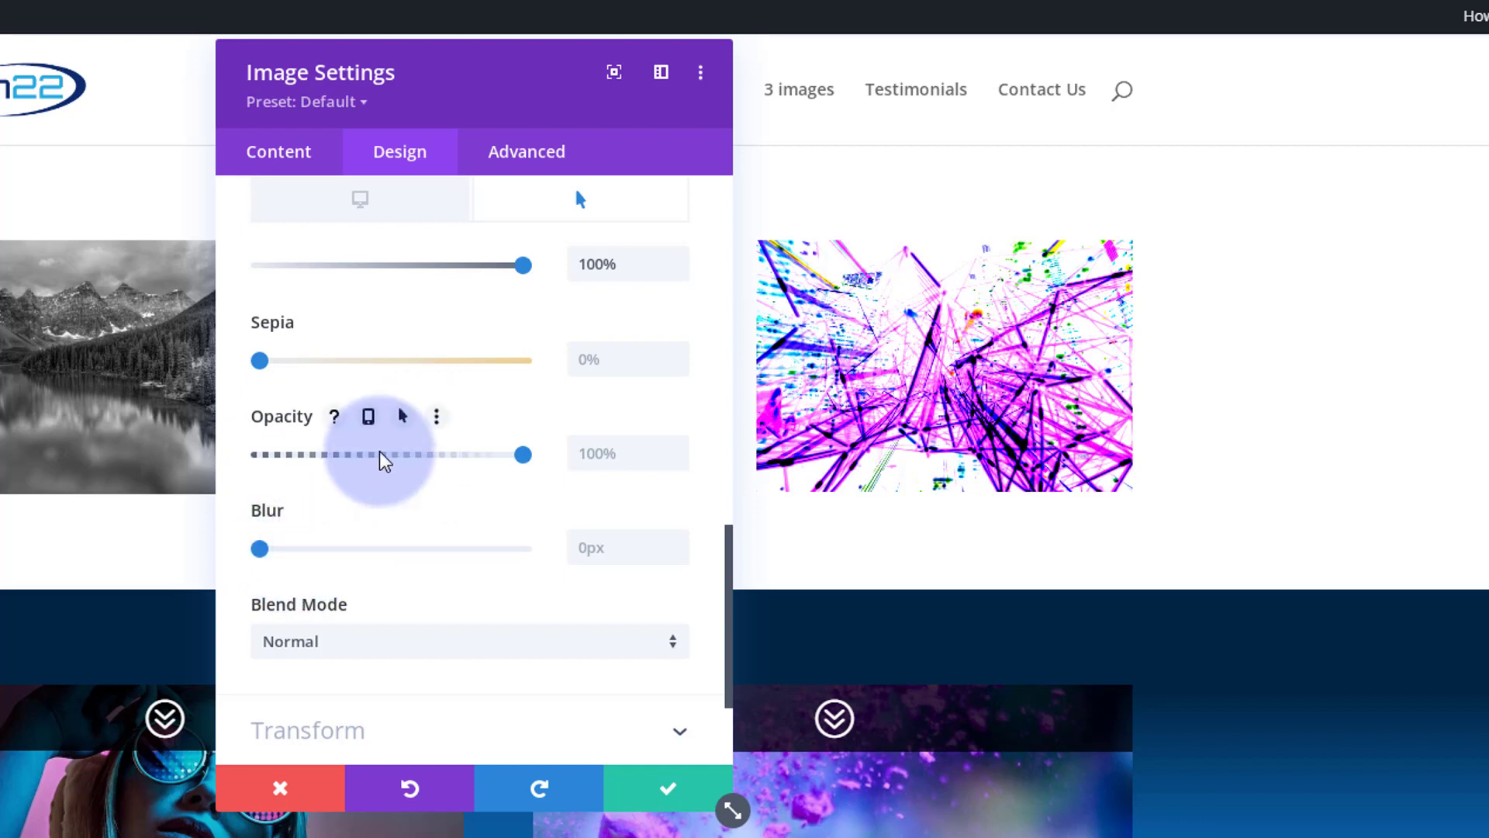
mouse_move(293, 518)
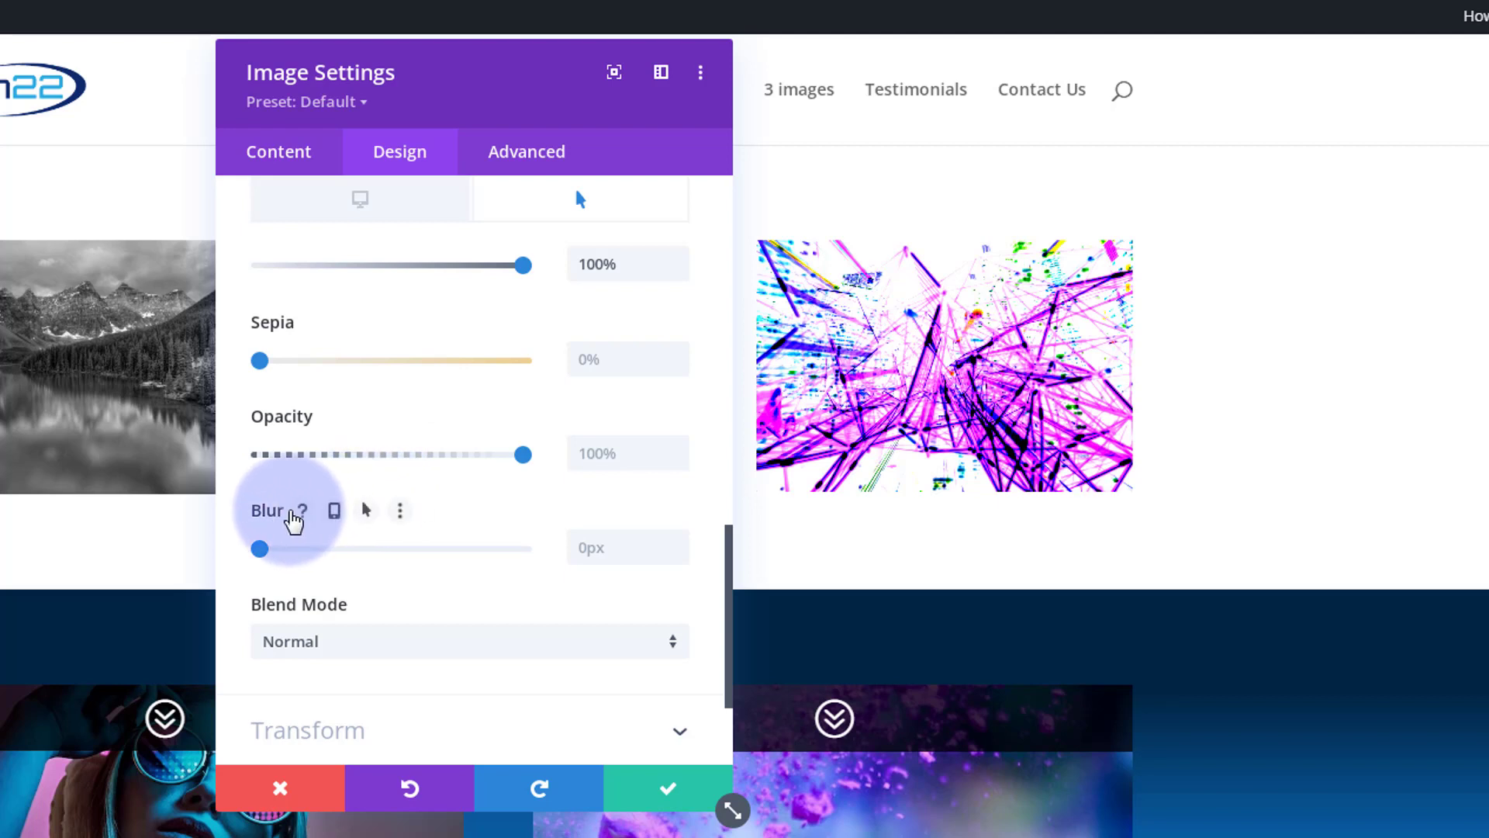
click(376, 511)
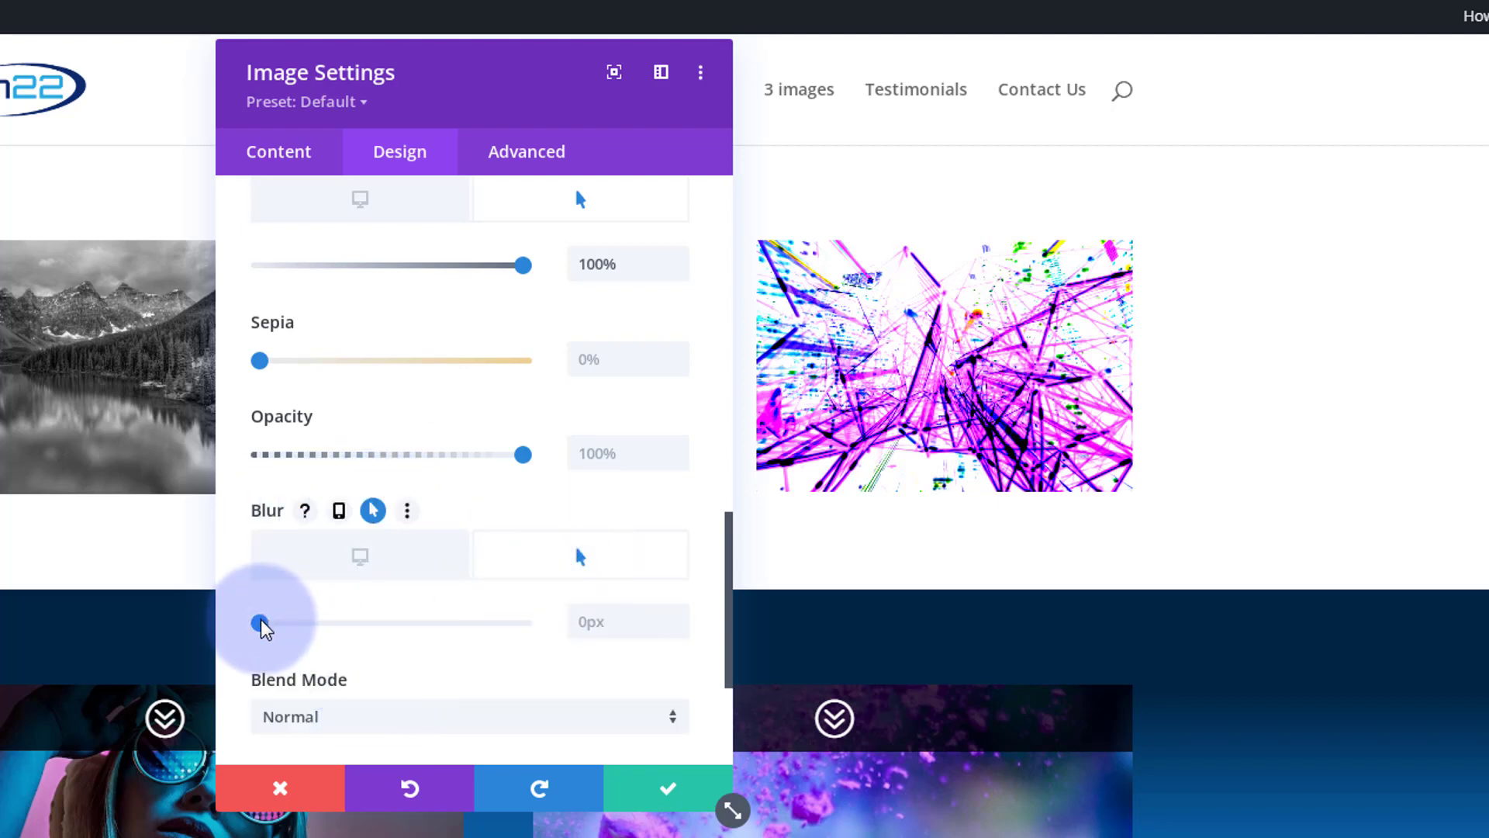
drag(260, 626, 500, 625)
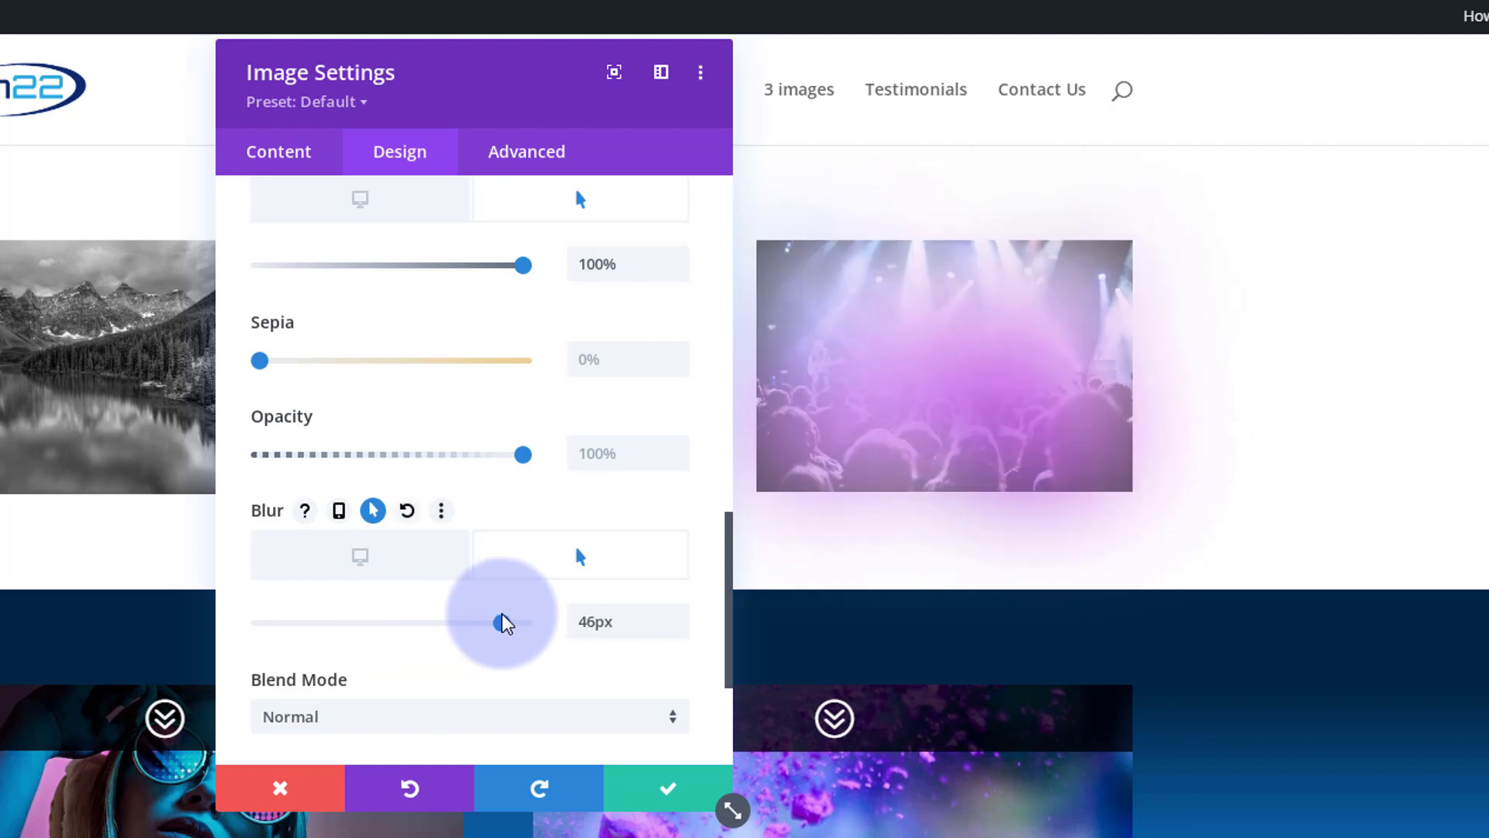
drag(506, 623, 527, 625)
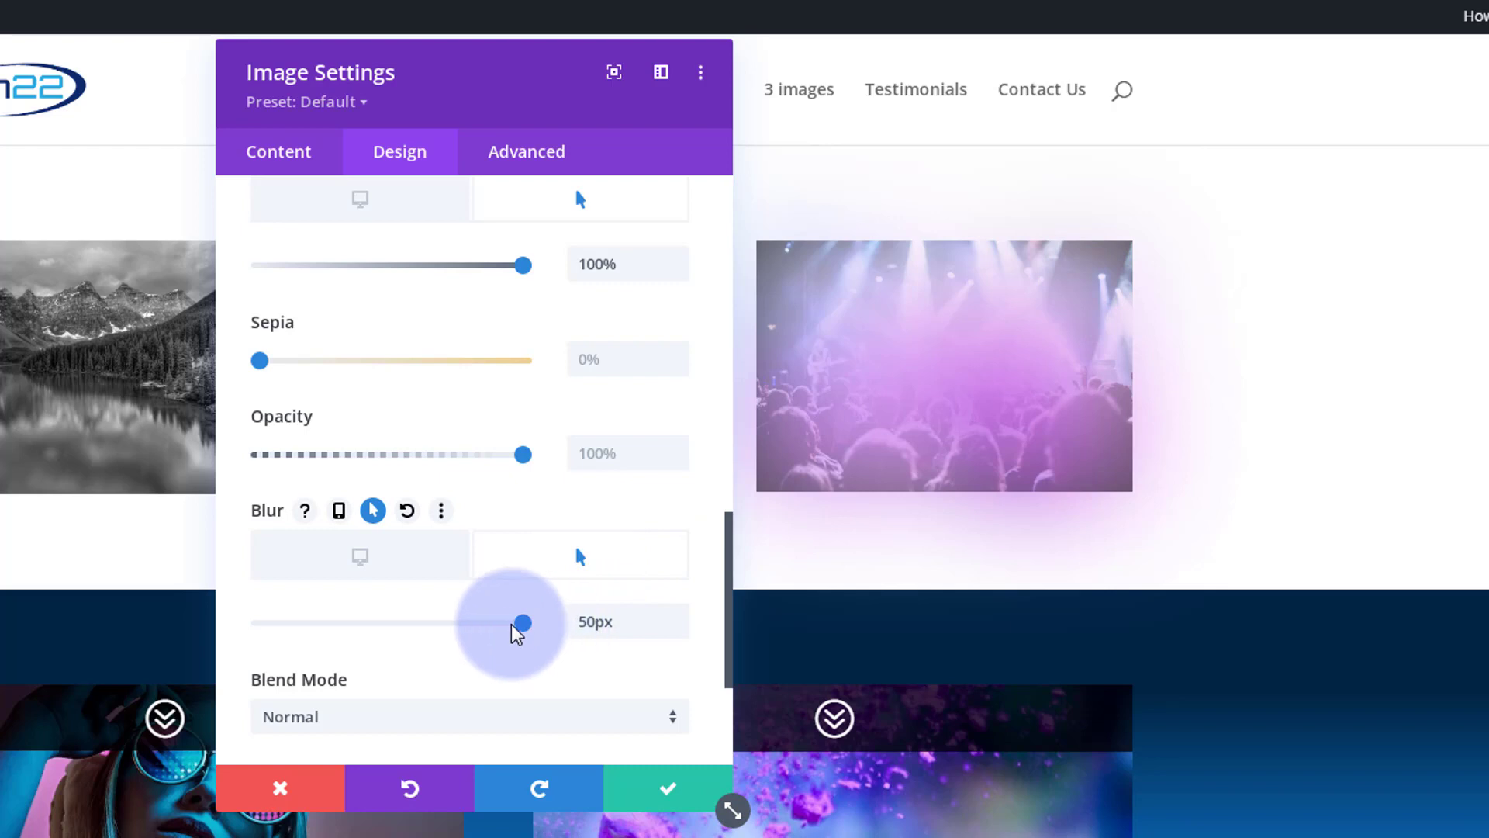
drag(516, 629, 452, 623)
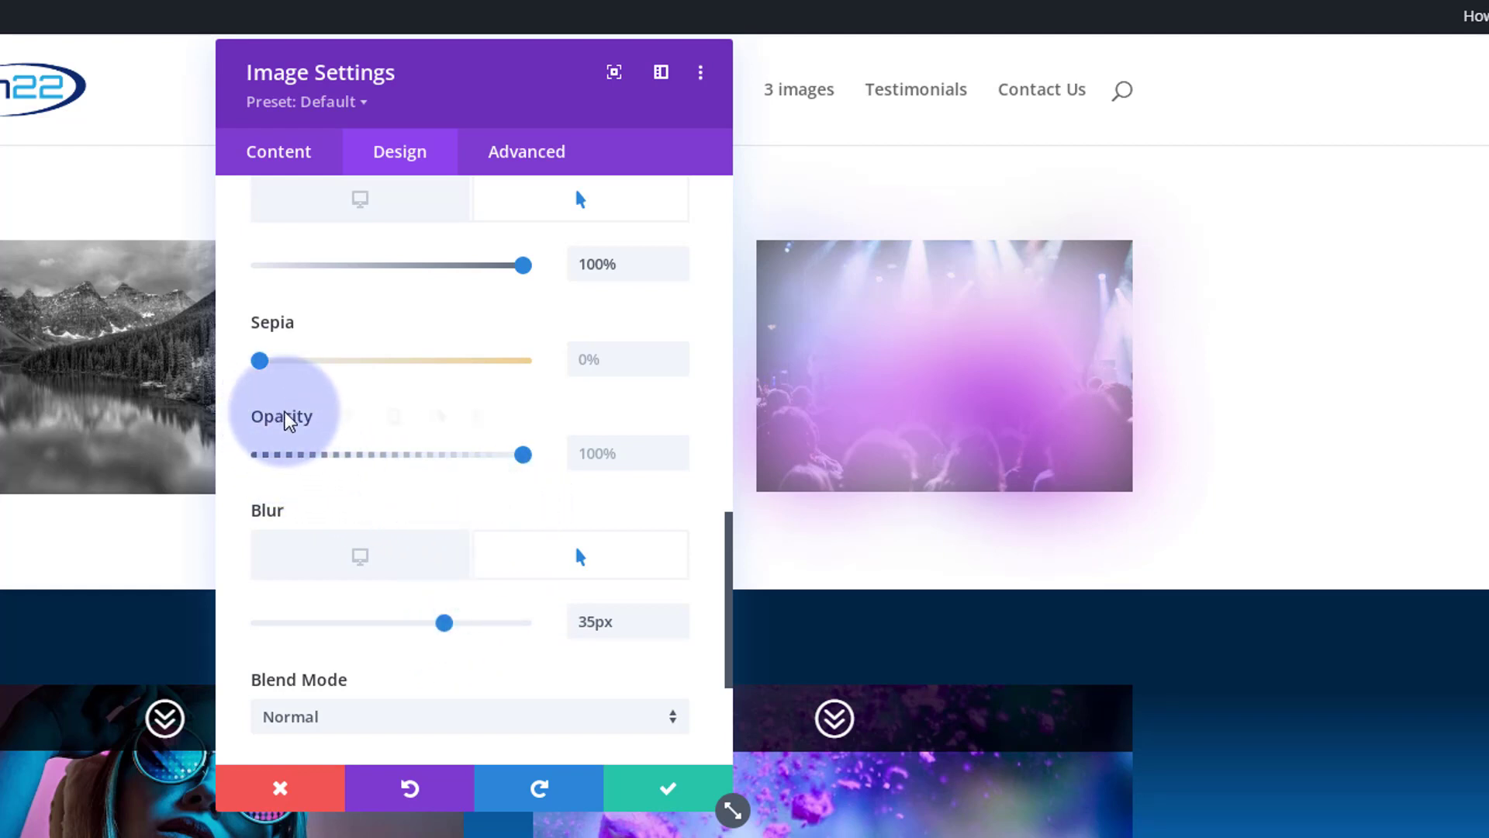
Set the light-lines image's Opacity filter to 0% on hover and switch back to the desktop state
click(402, 419)
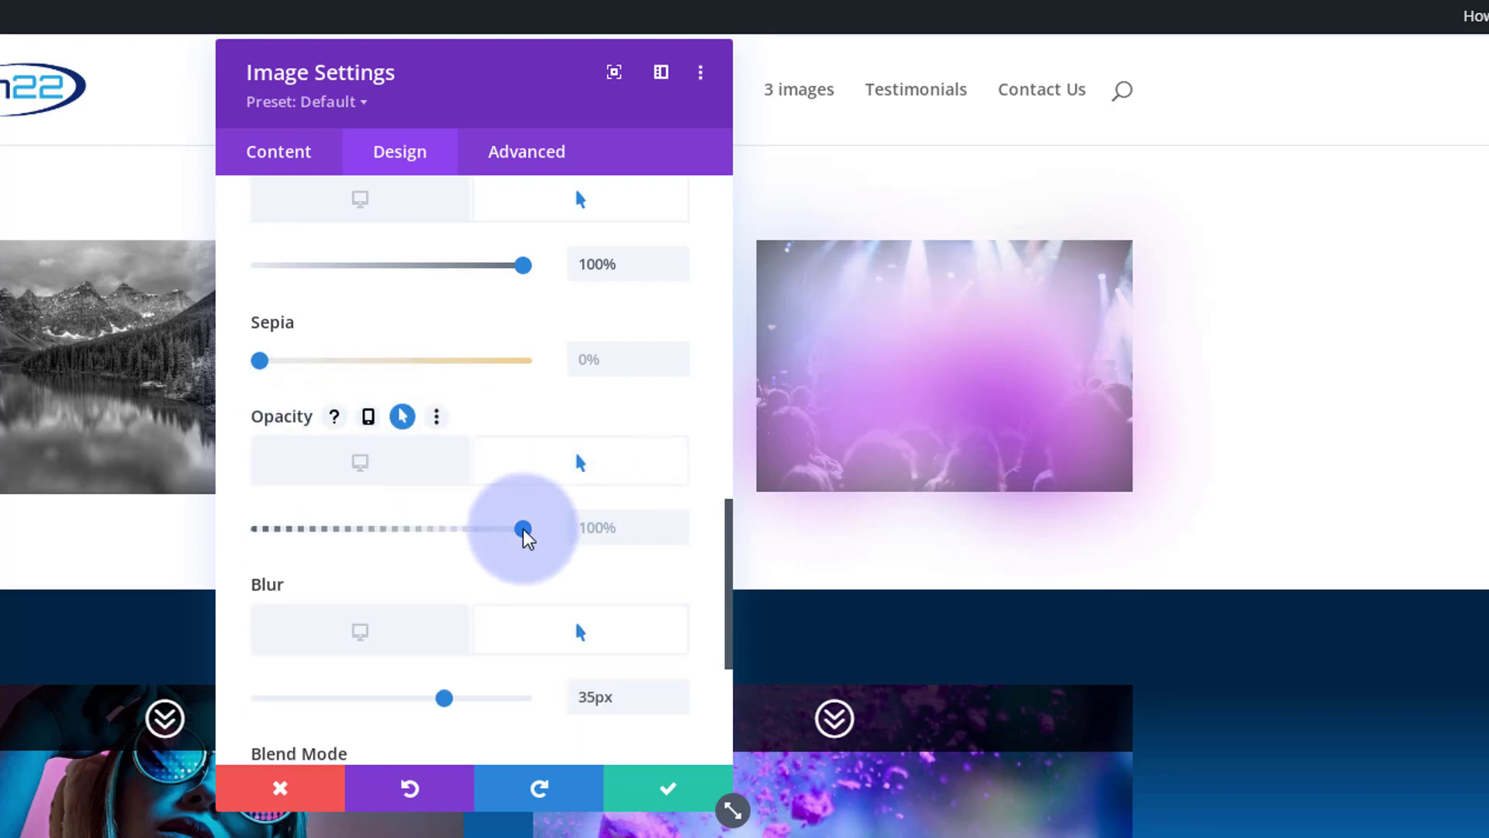
drag(526, 535, 199, 543)
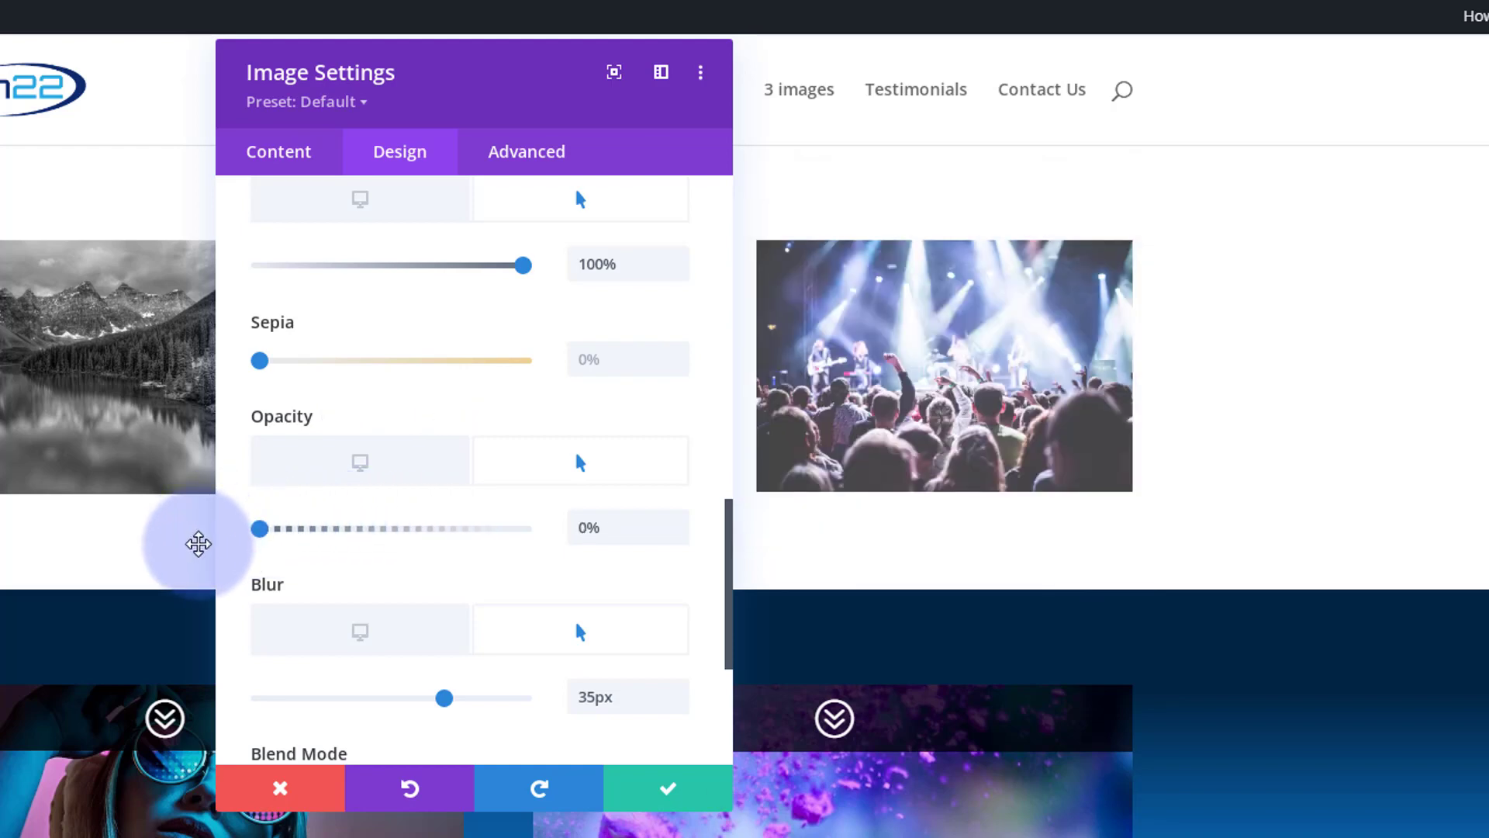
click(326, 642)
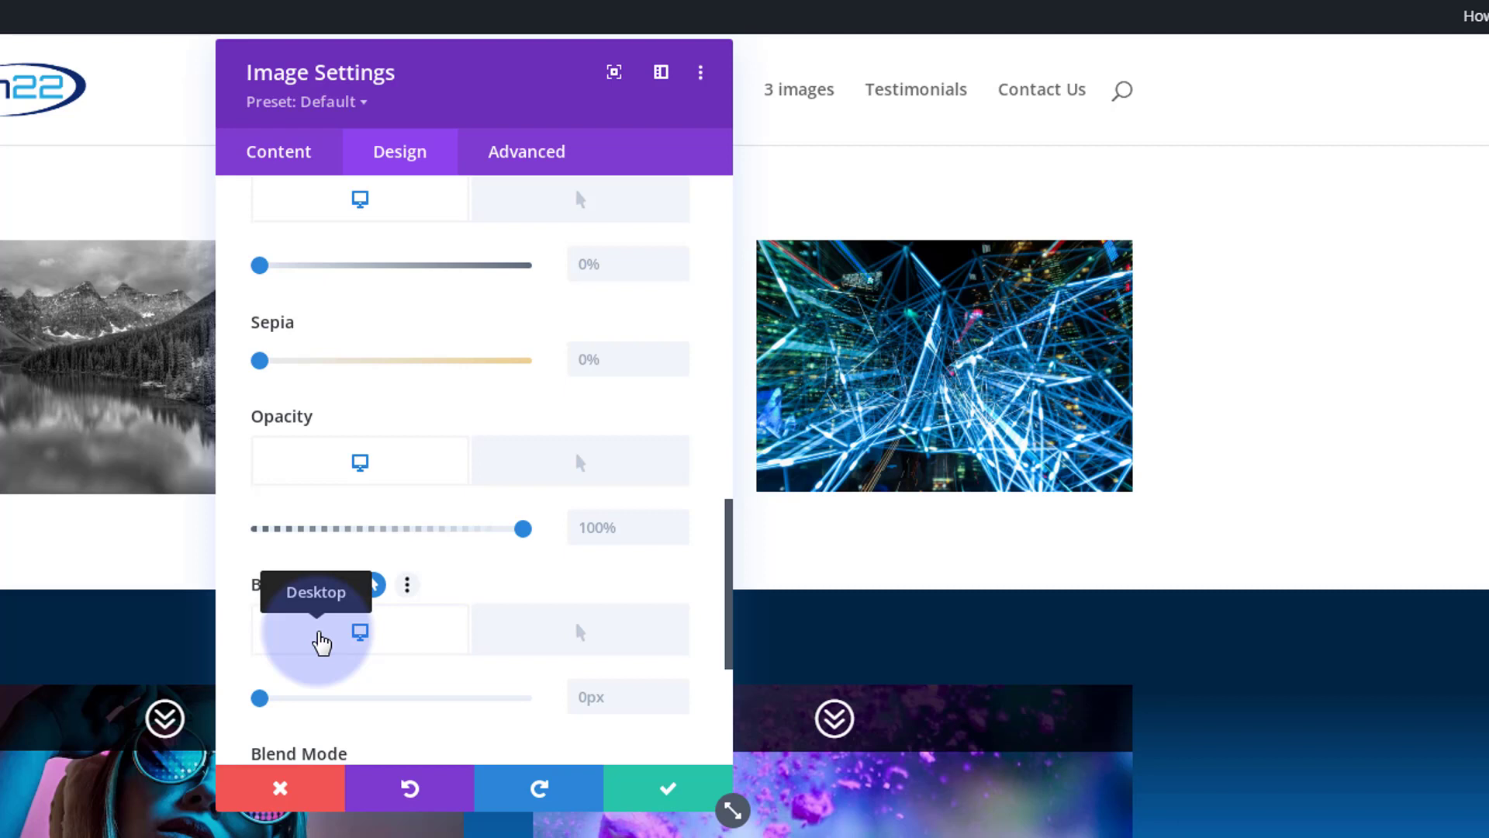
Set the light-lines image's transition duration to 6000ms with an Ease-In-Out speed curve
click(530, 155)
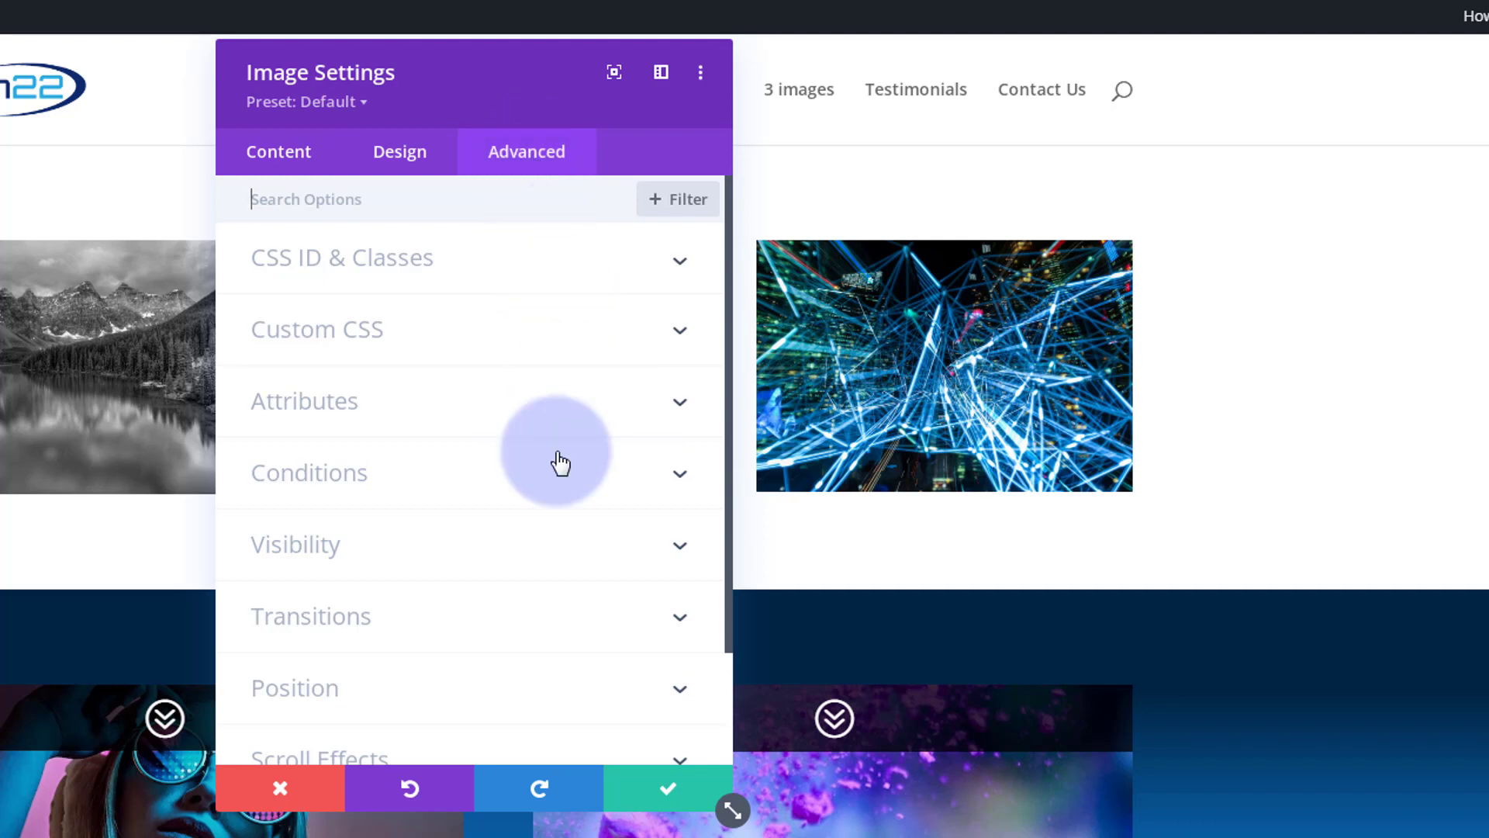
click(514, 636)
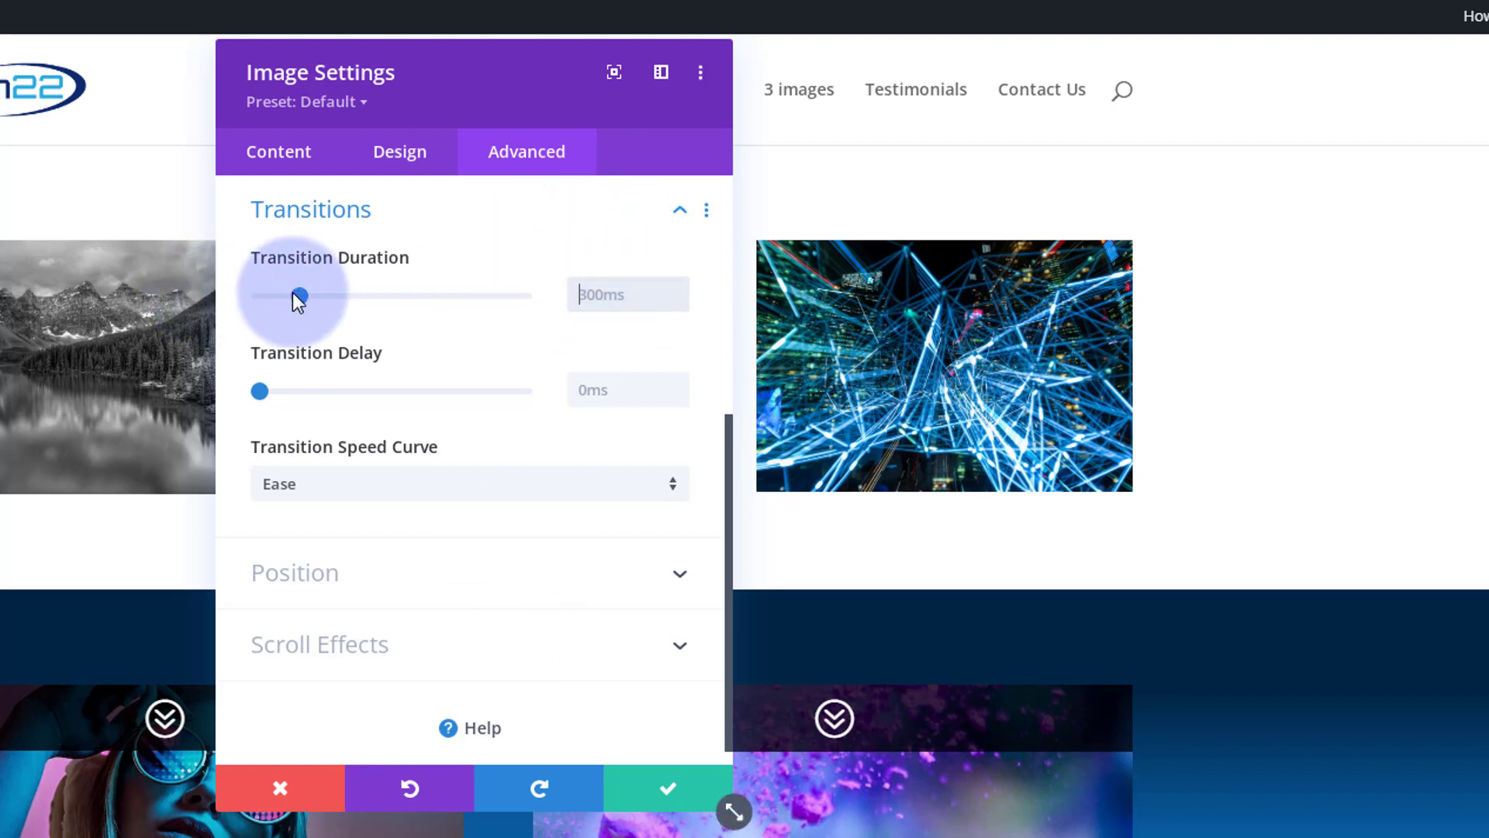
drag(299, 295, 588, 295)
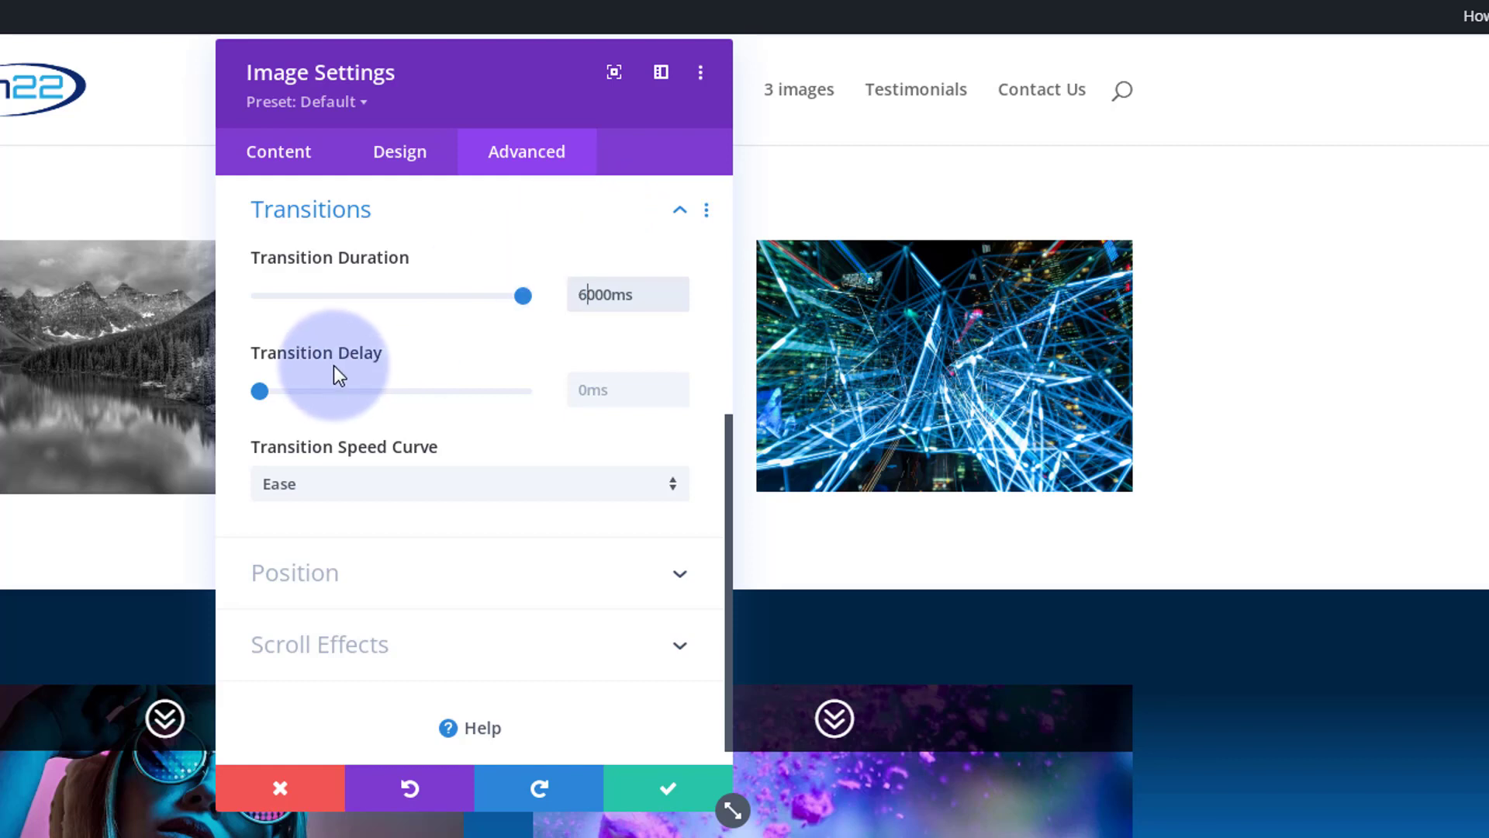
click(352, 497)
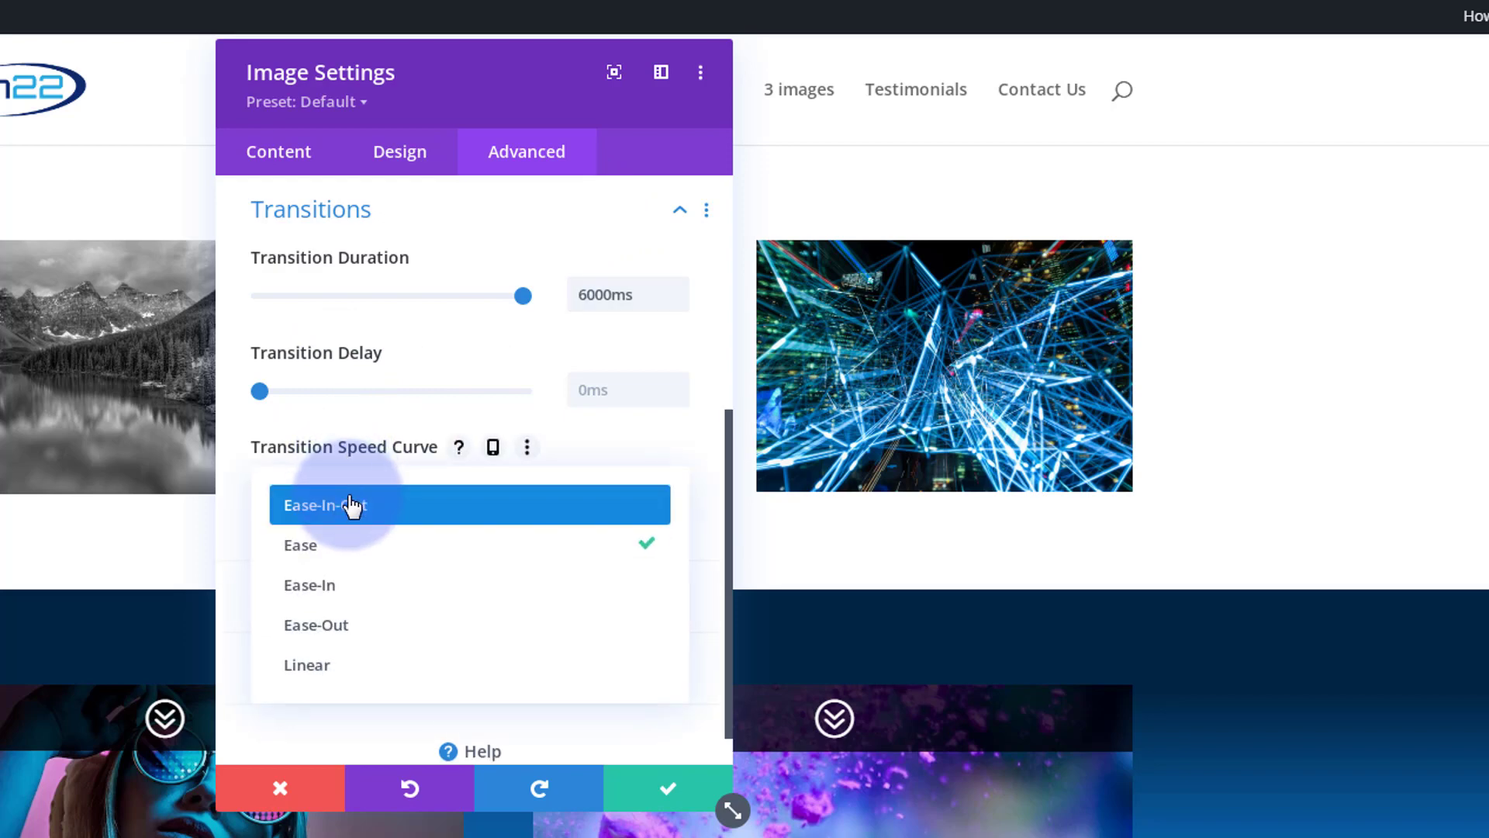
click(353, 507)
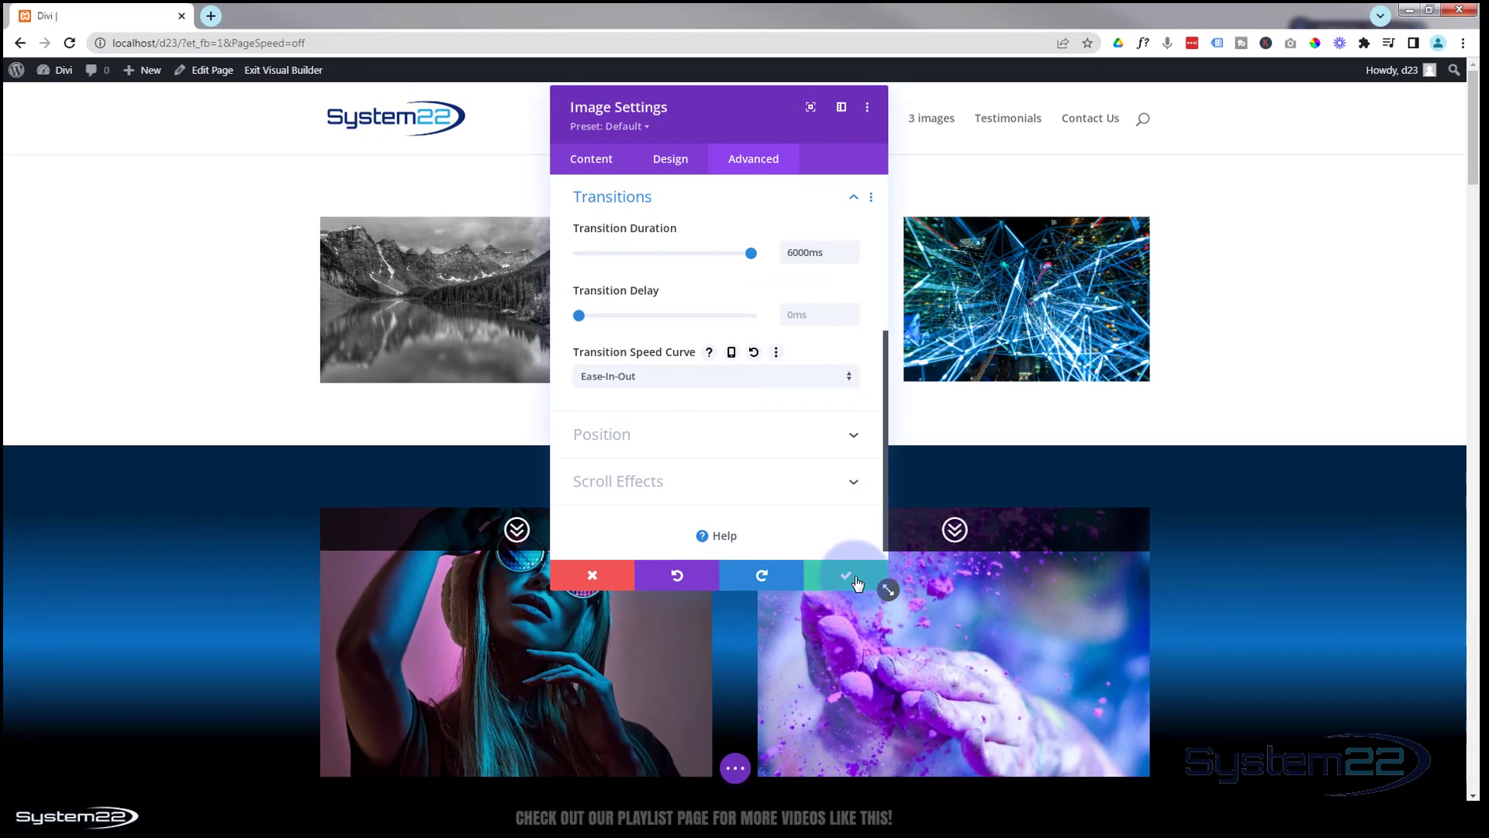
Apply the light-lines image's settings, save the page and exit the Visual Builder to view the live page
click(718, 780)
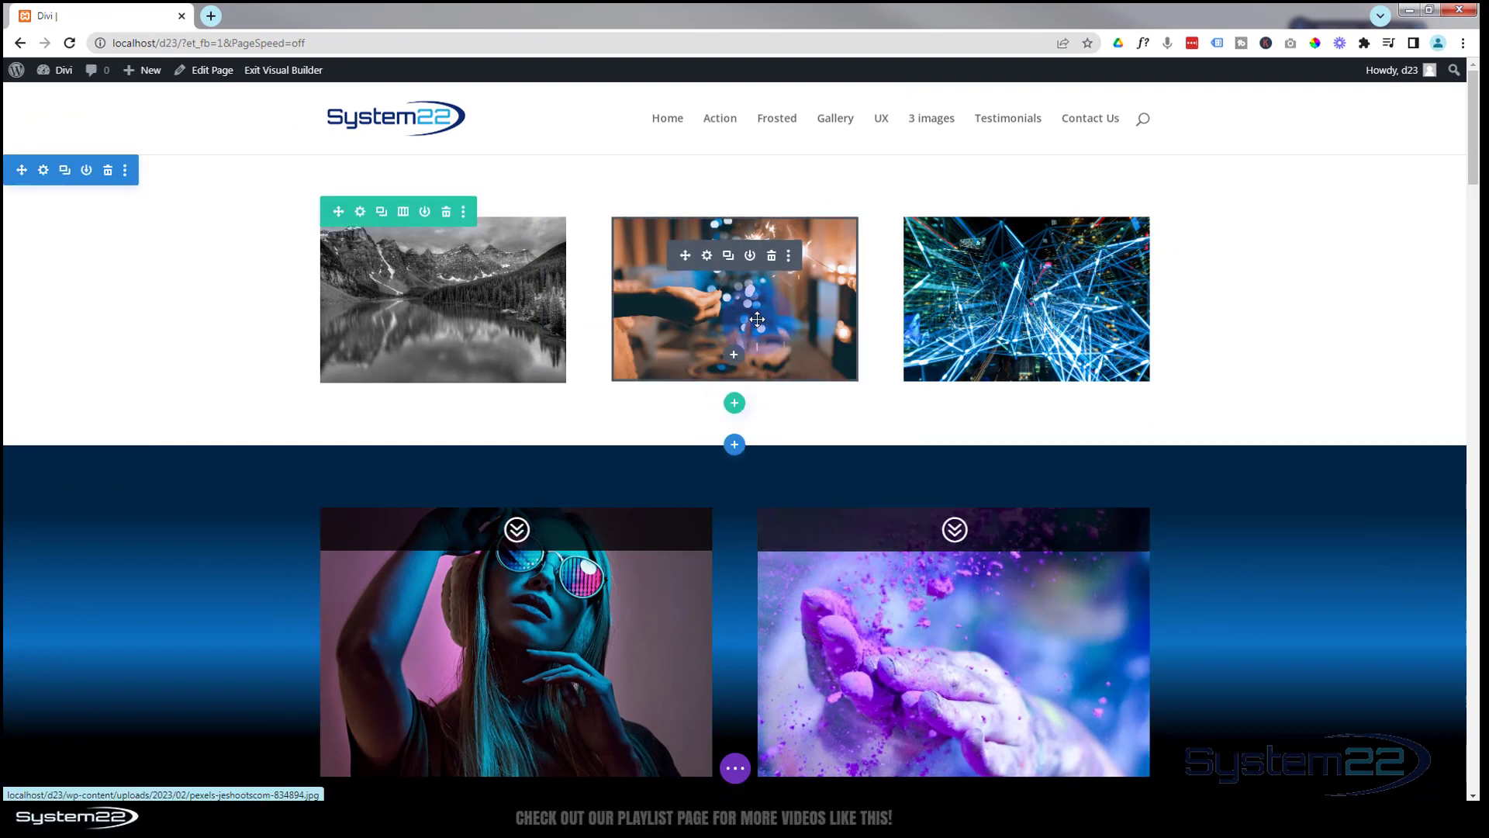
click(740, 775)
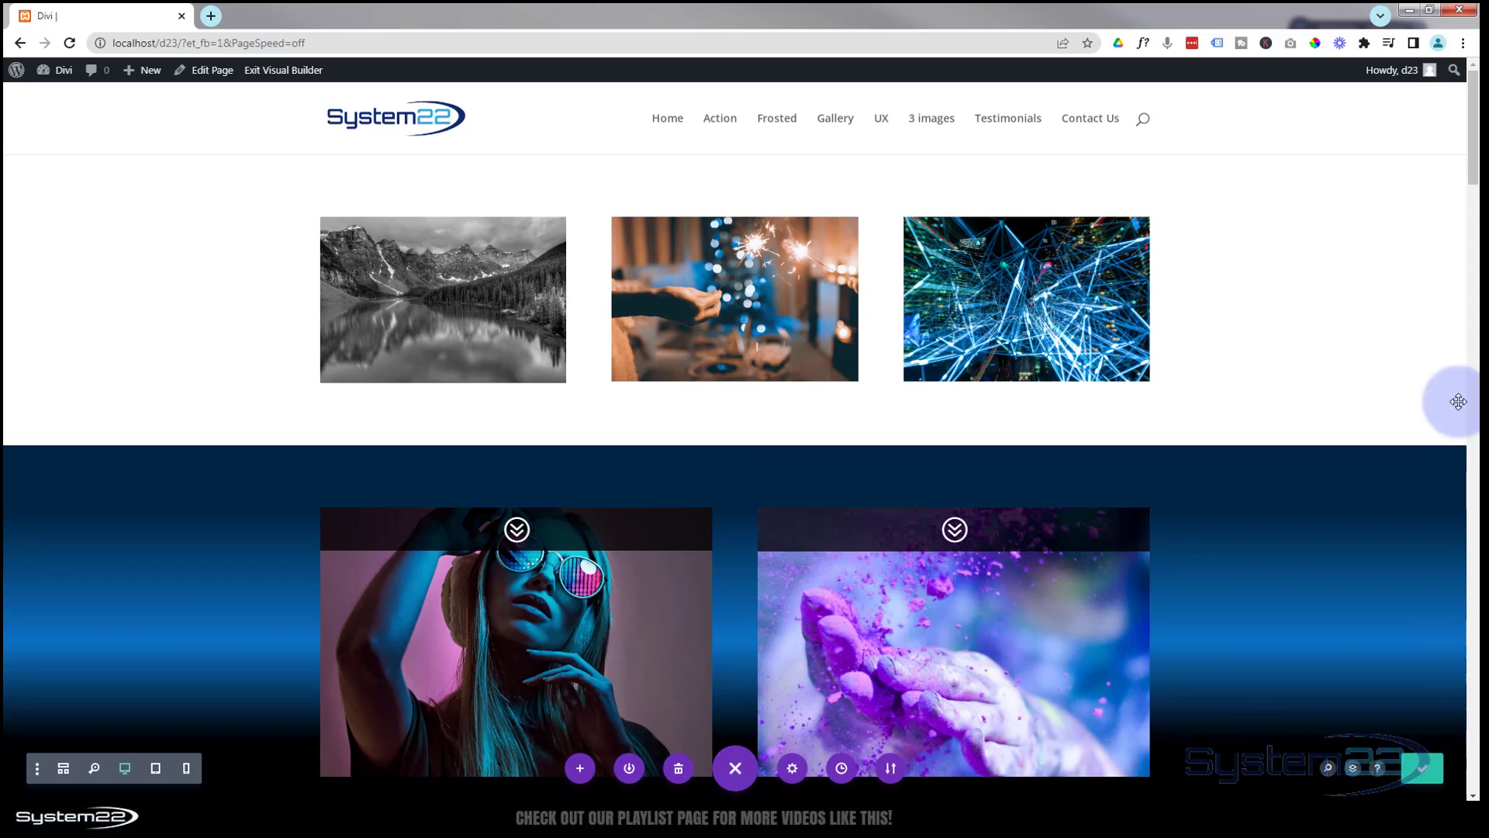
click(276, 72)
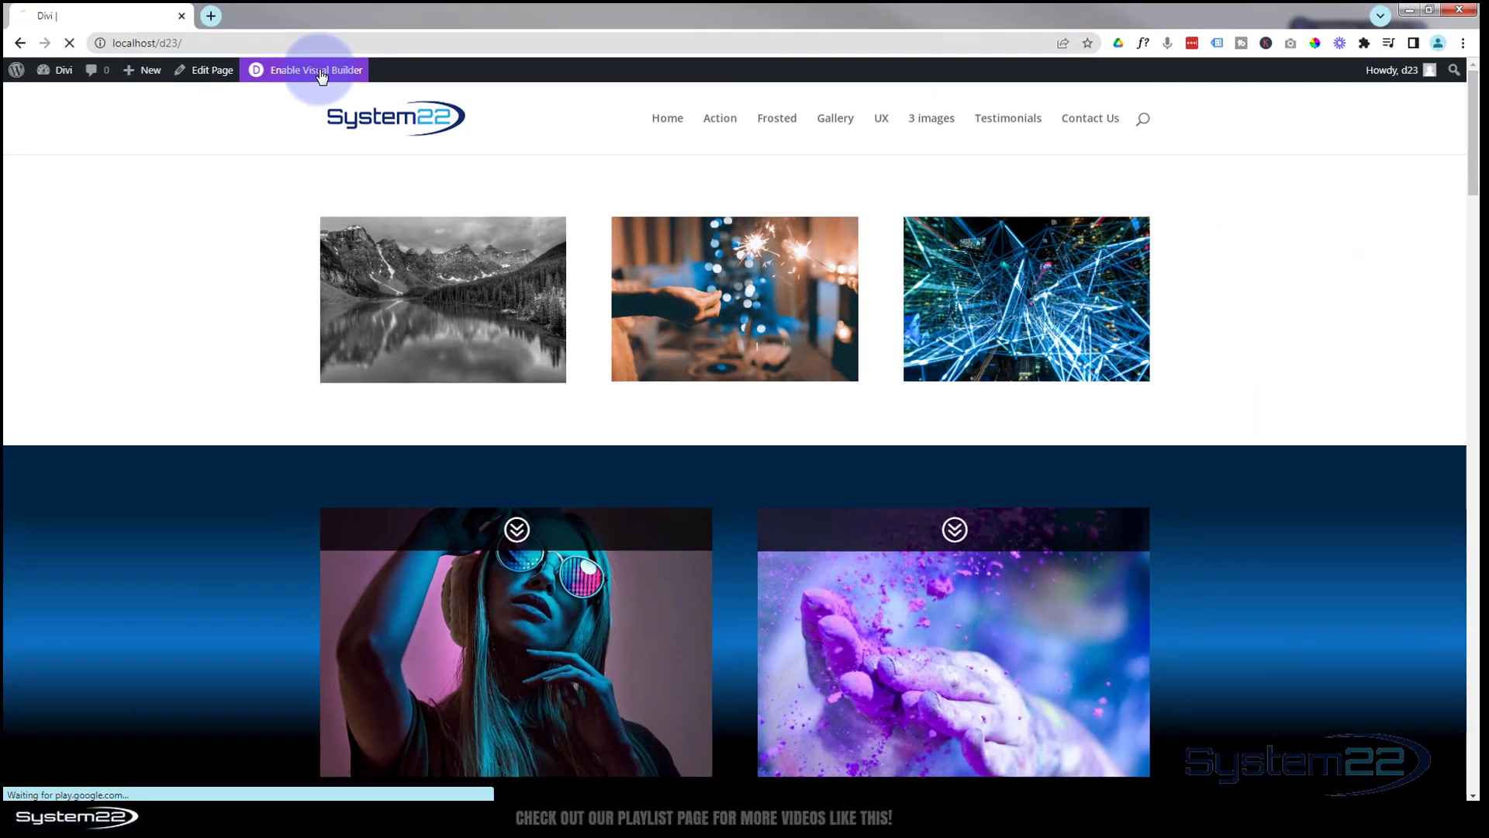
Re-enable the Visual Builder and open the settings of the third column in the three-image row
click(93, 19)
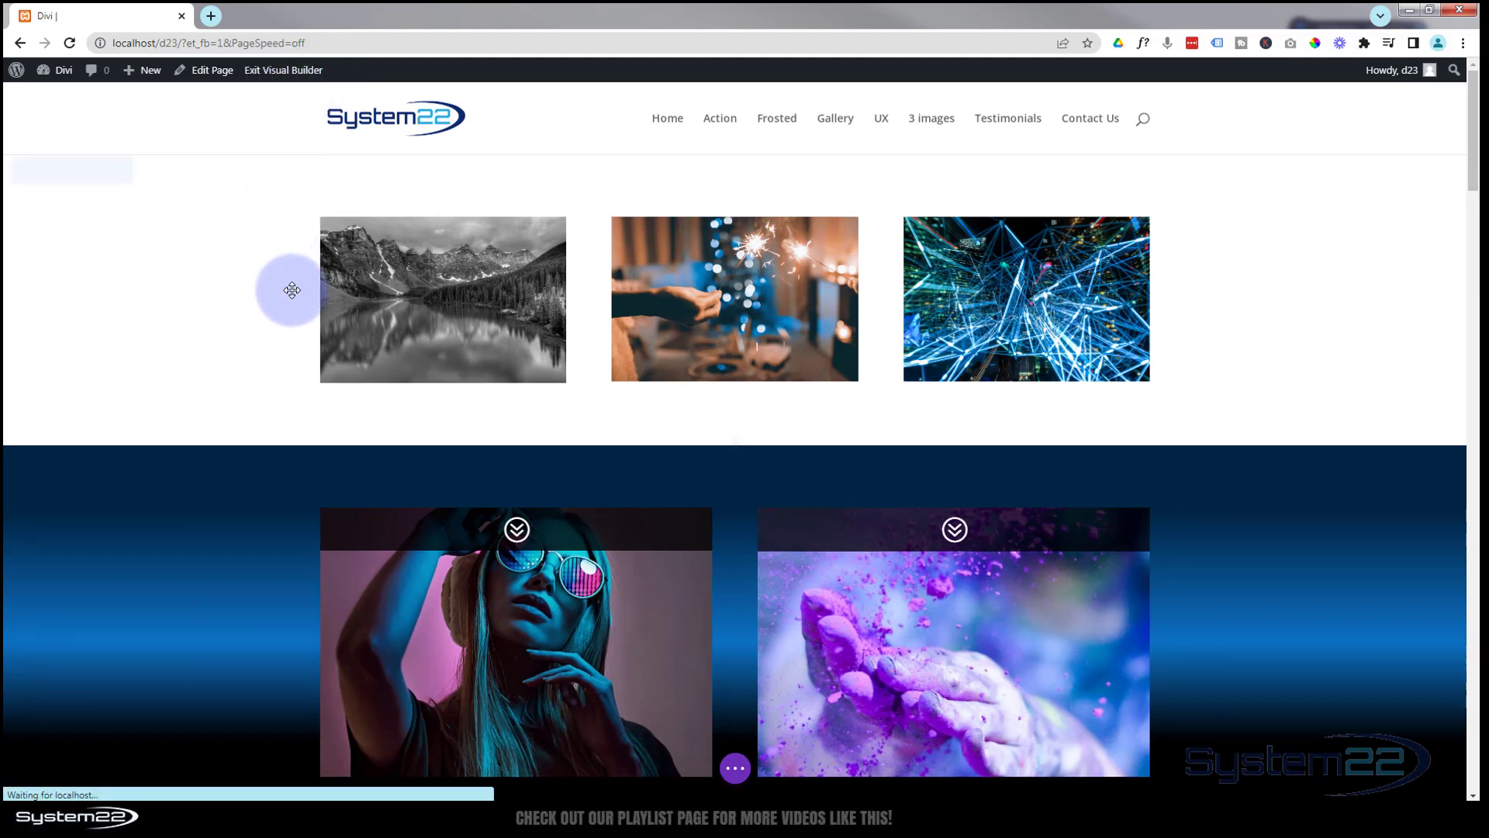
mouse_move(352, 295)
drag(351, 294, 359, 216)
click(358, 217)
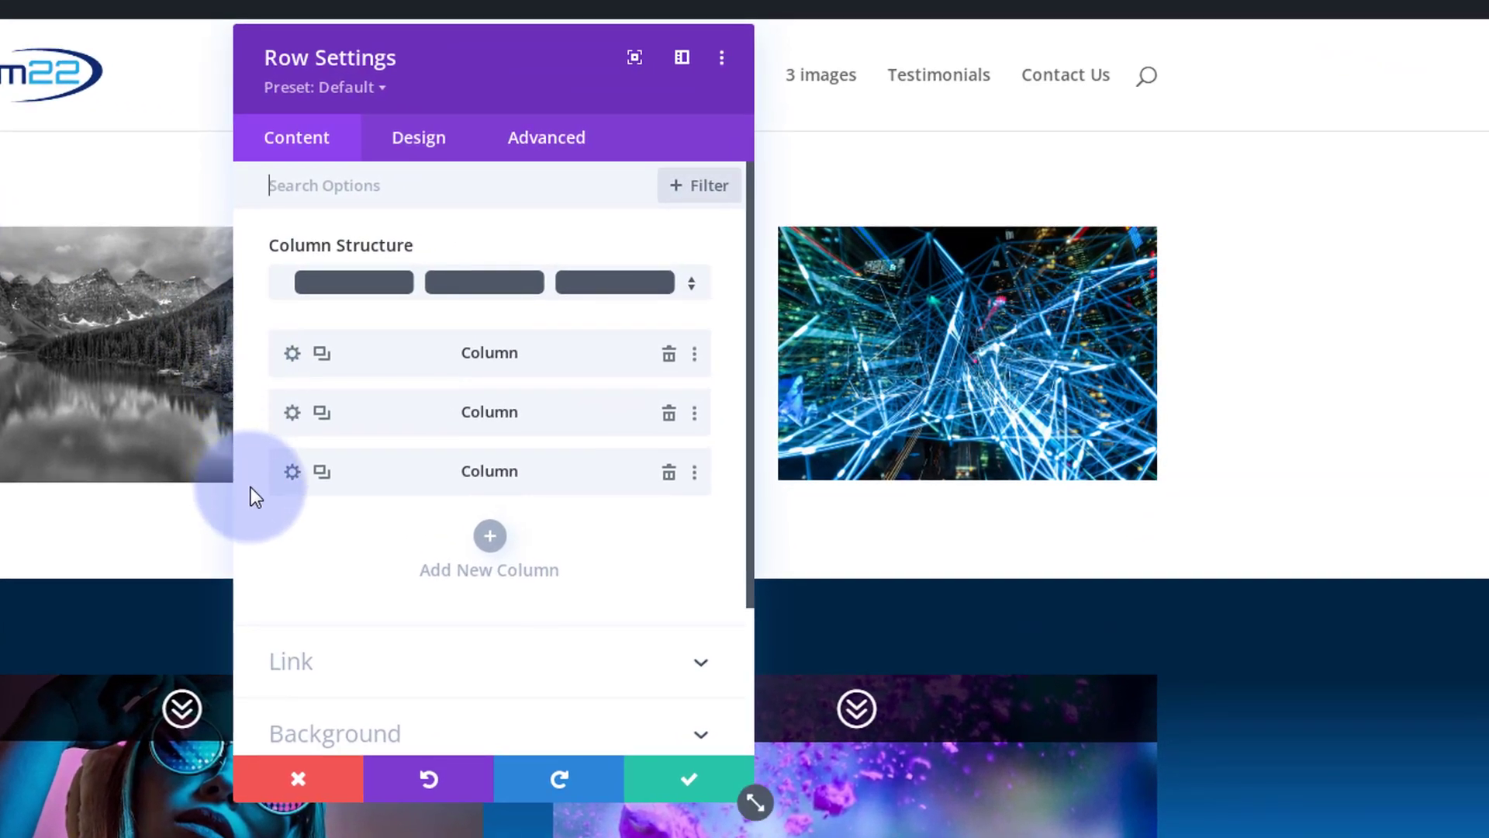
click(293, 473)
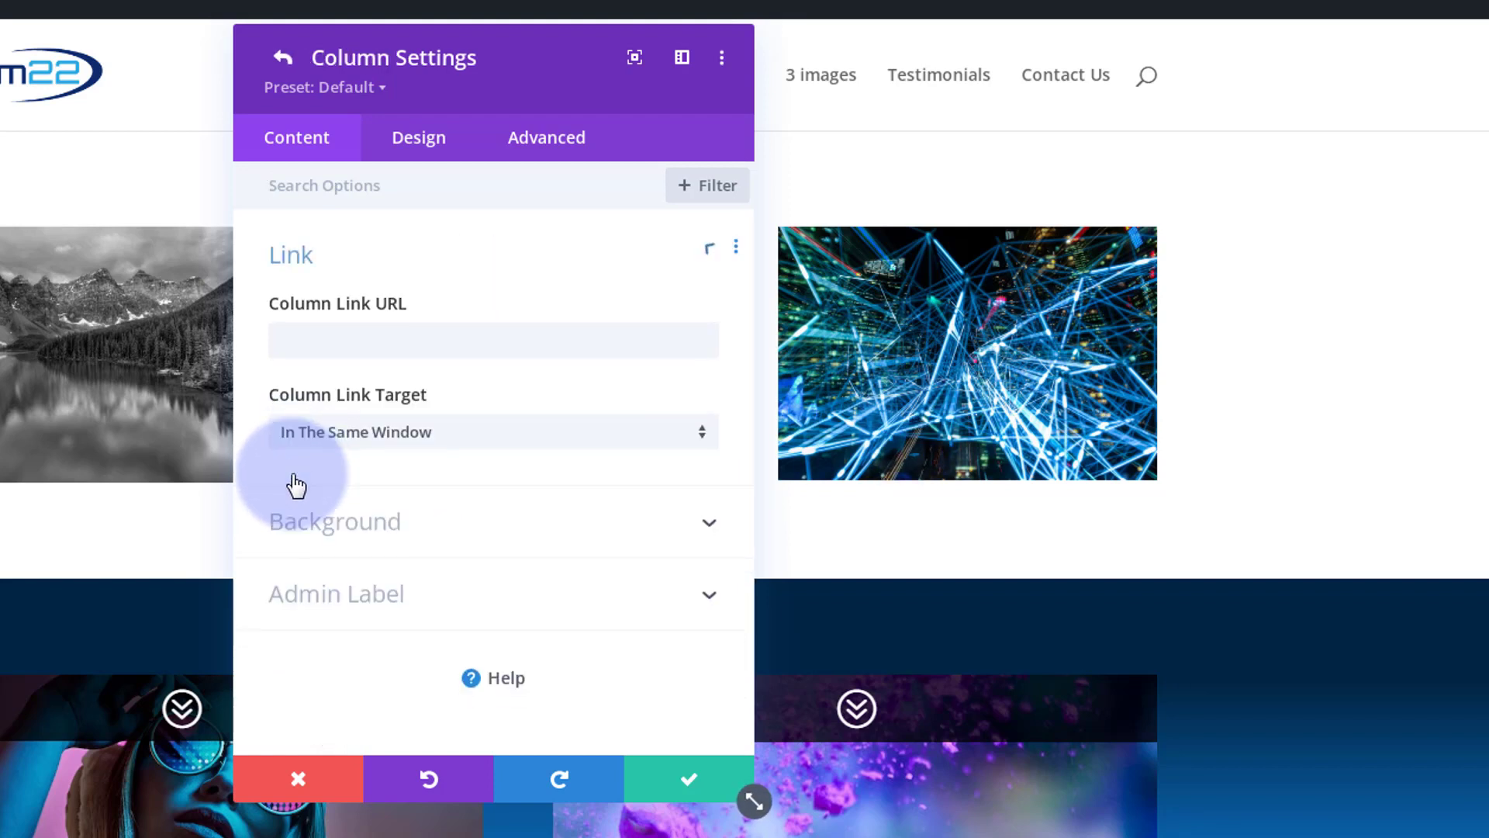
Set the third column's horizontal and vertical overflow to Hidden and apply the column and row settings
click(569, 147)
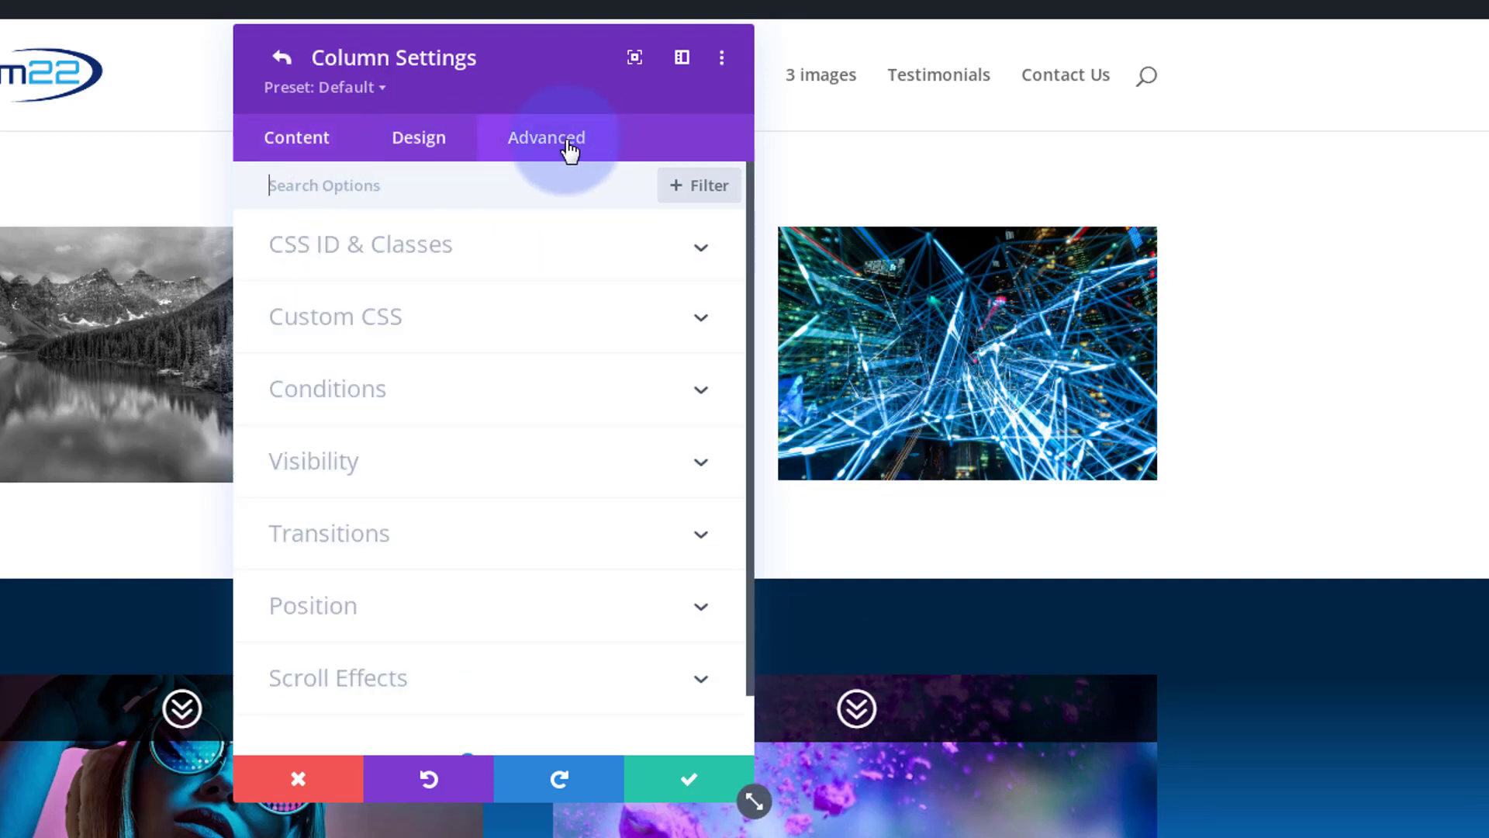
click(439, 471)
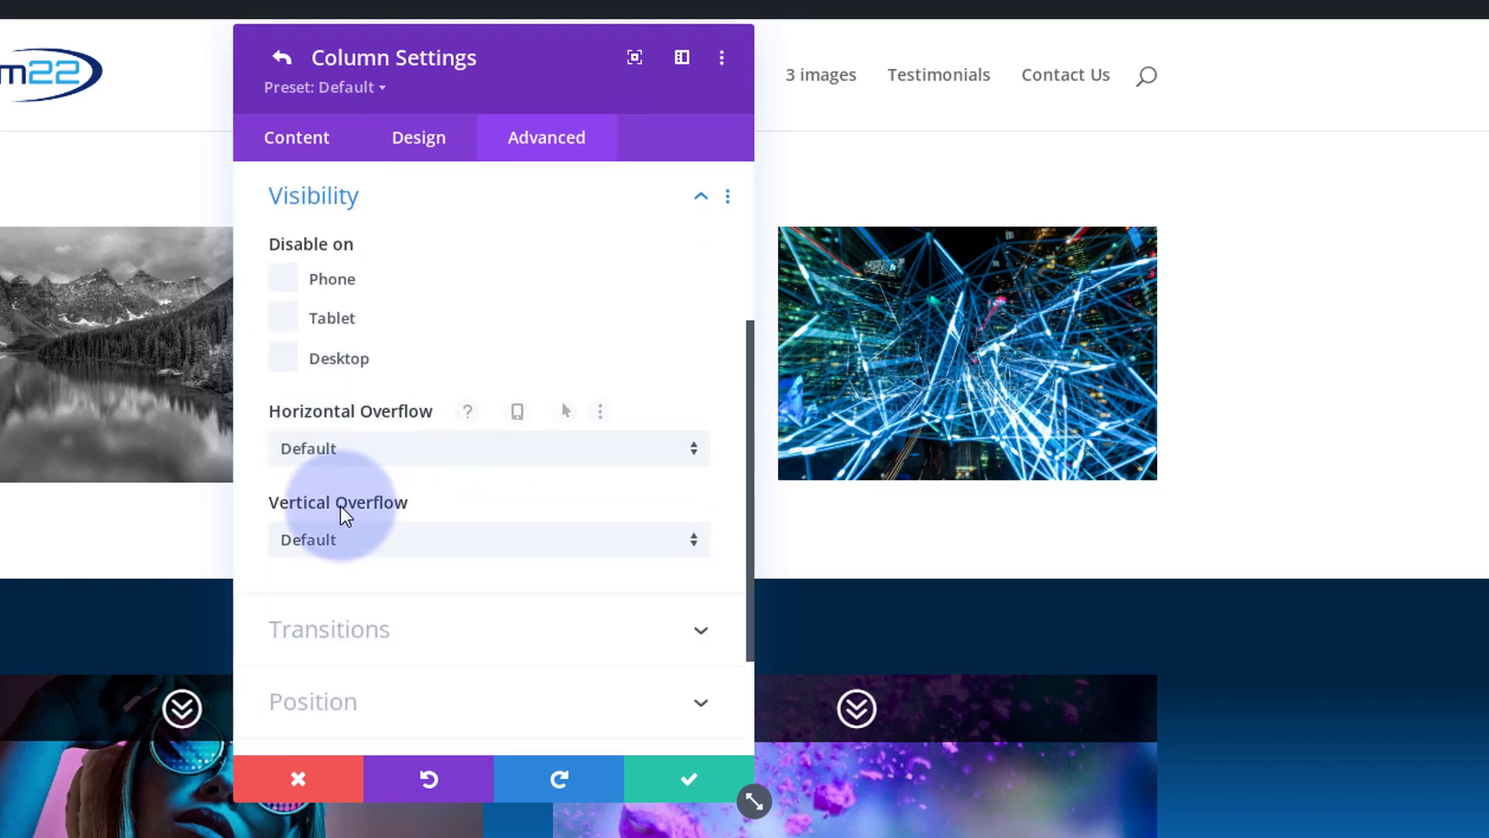
click(406, 456)
click(366, 600)
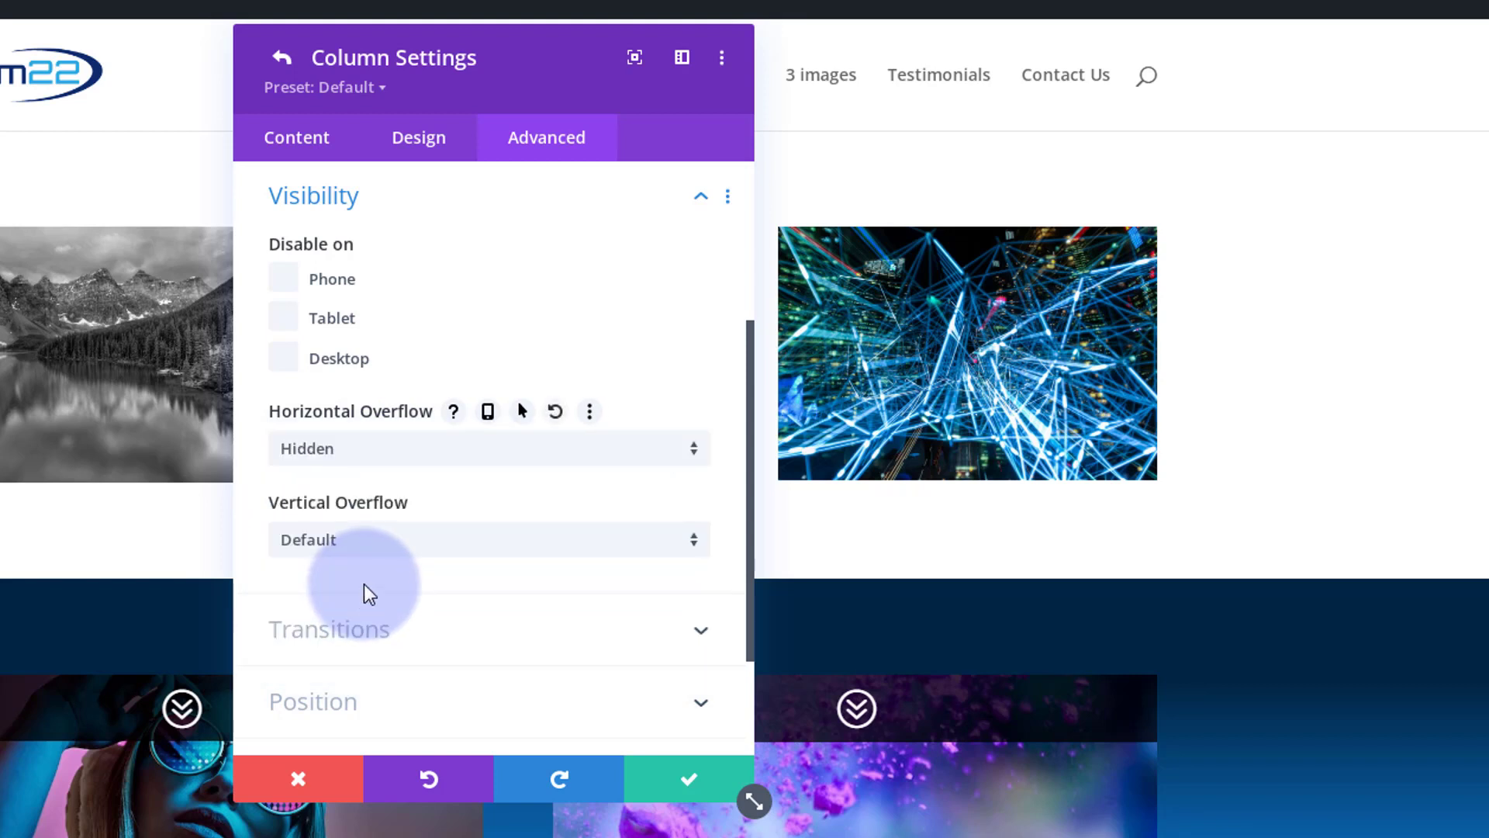
click(400, 544)
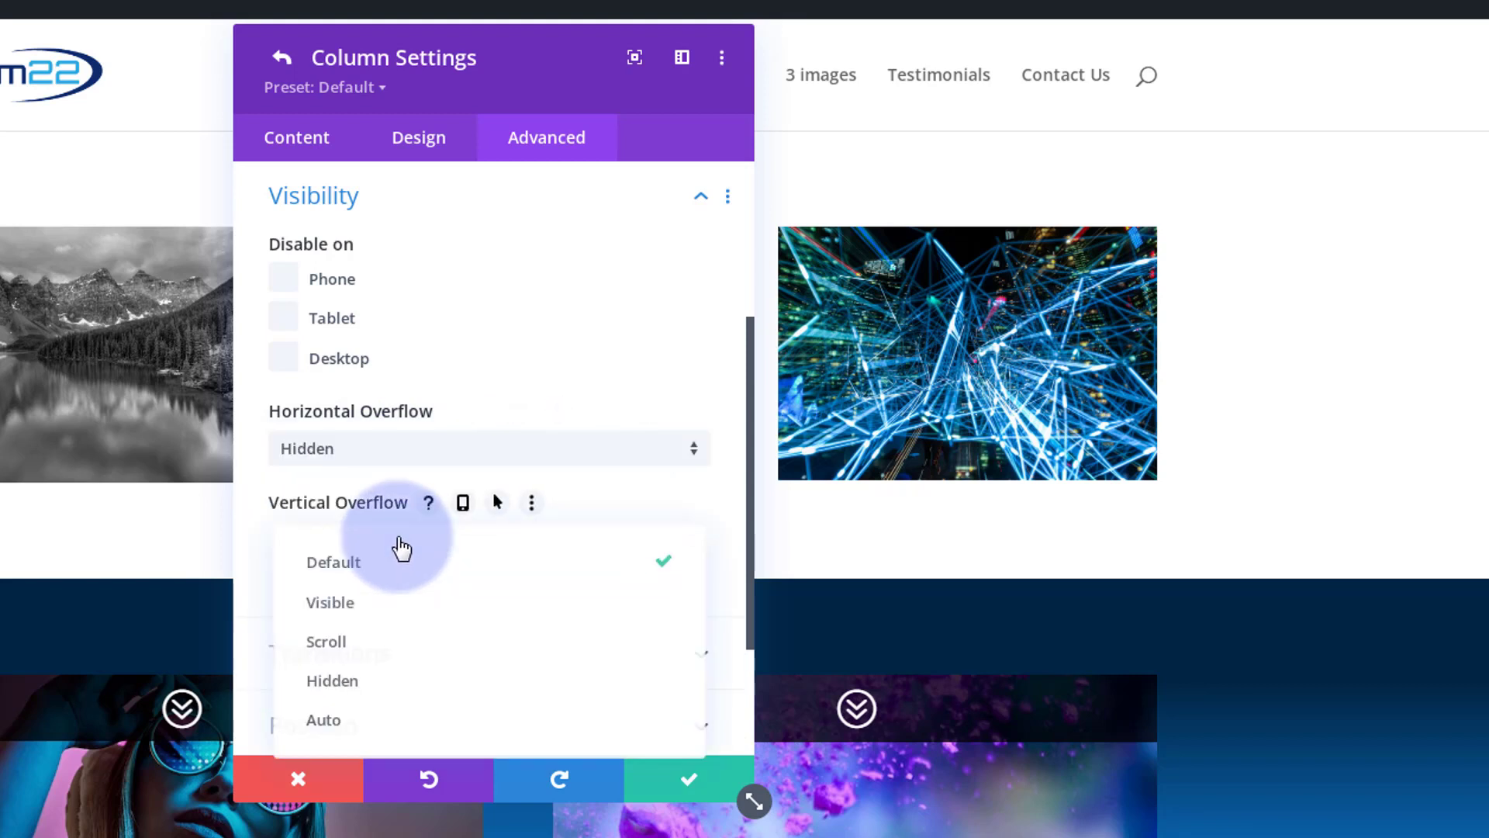
click(386, 683)
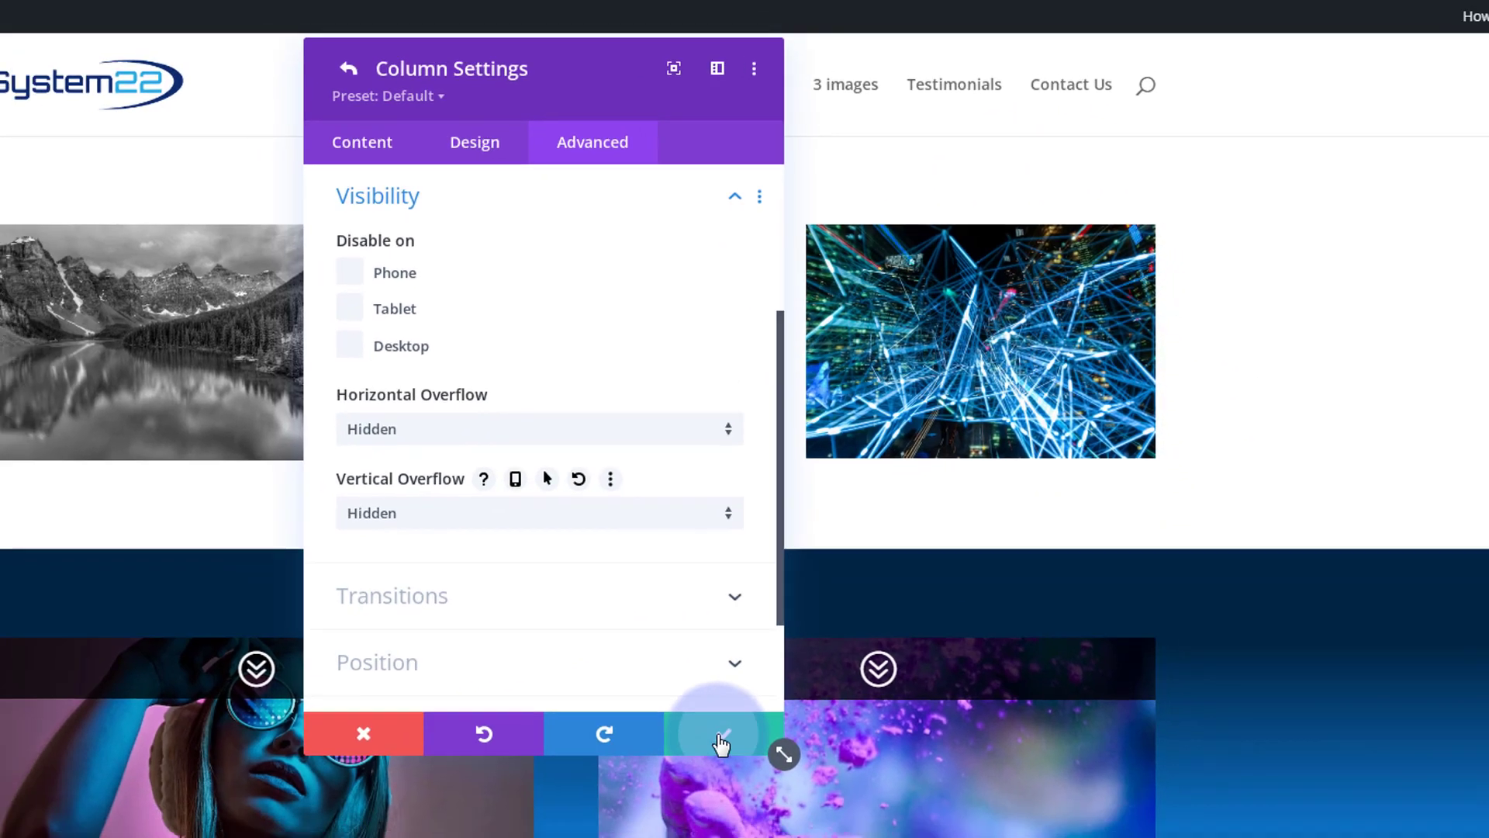
click(687, 799)
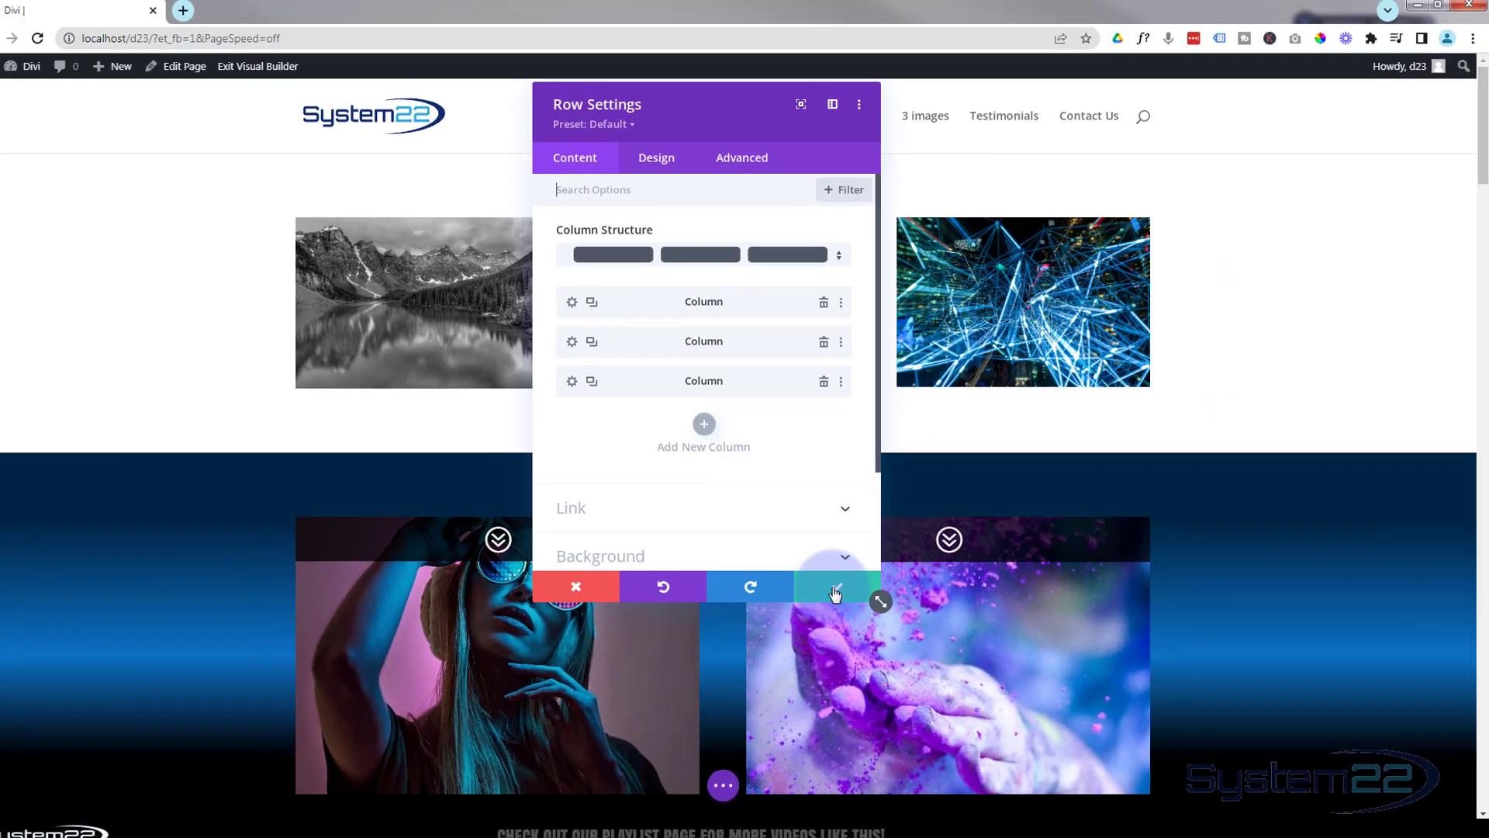
click(683, 799)
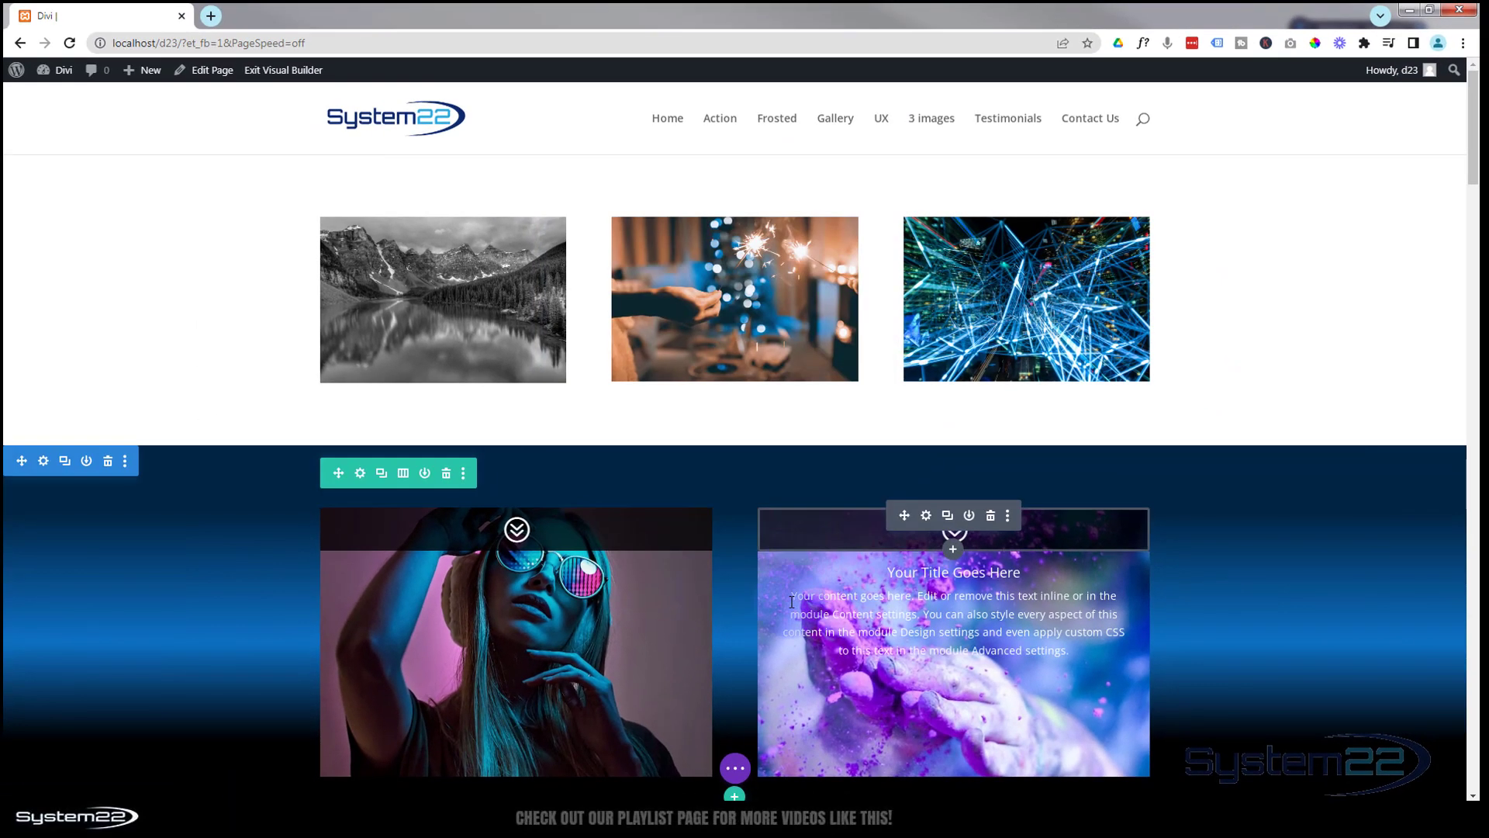
Save the page, exit the Visual Builder and test the light-lines image's hover effect on the live page
click(735, 767)
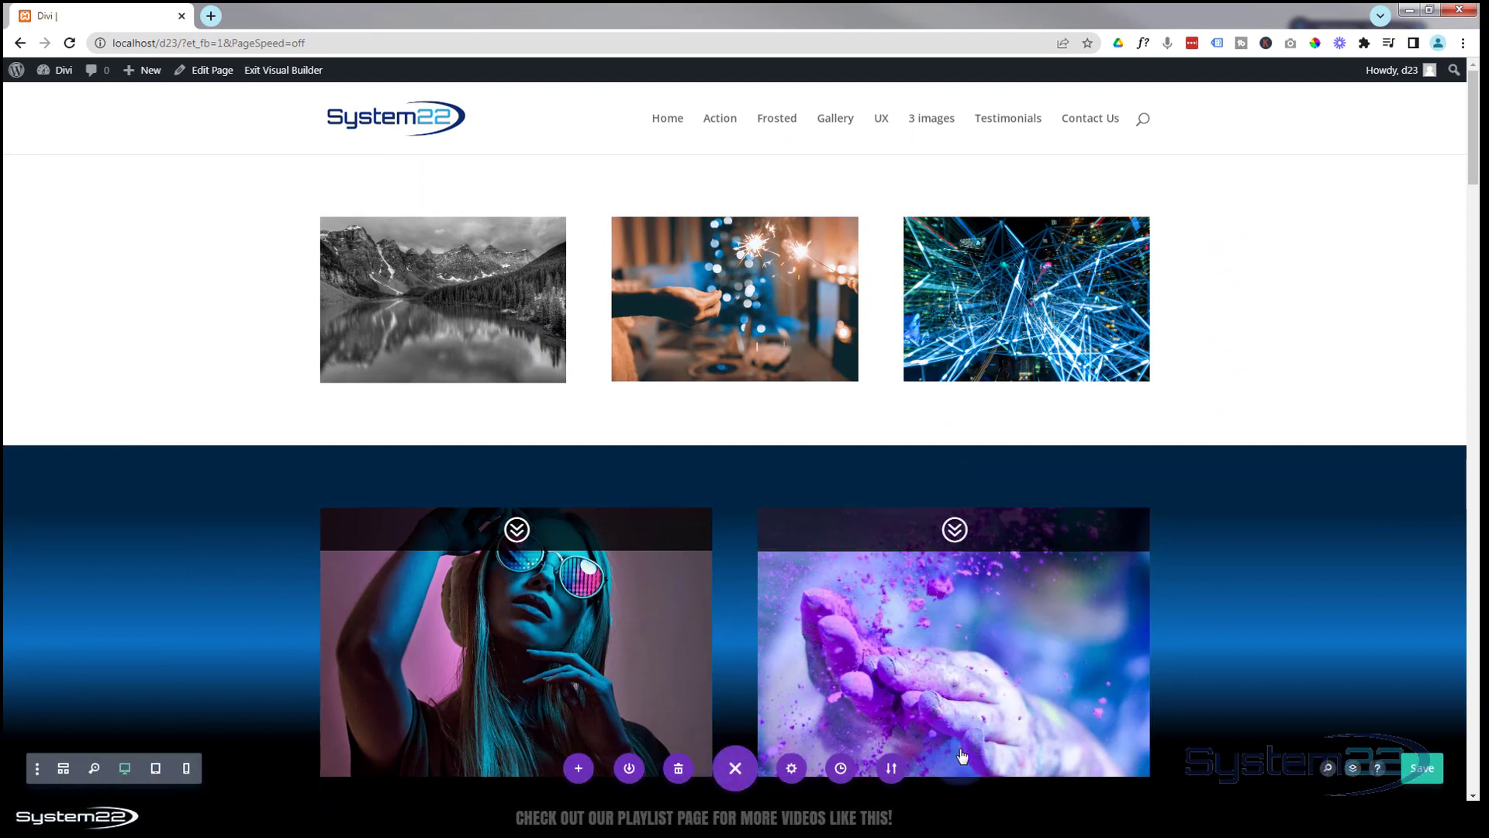
click(1428, 768)
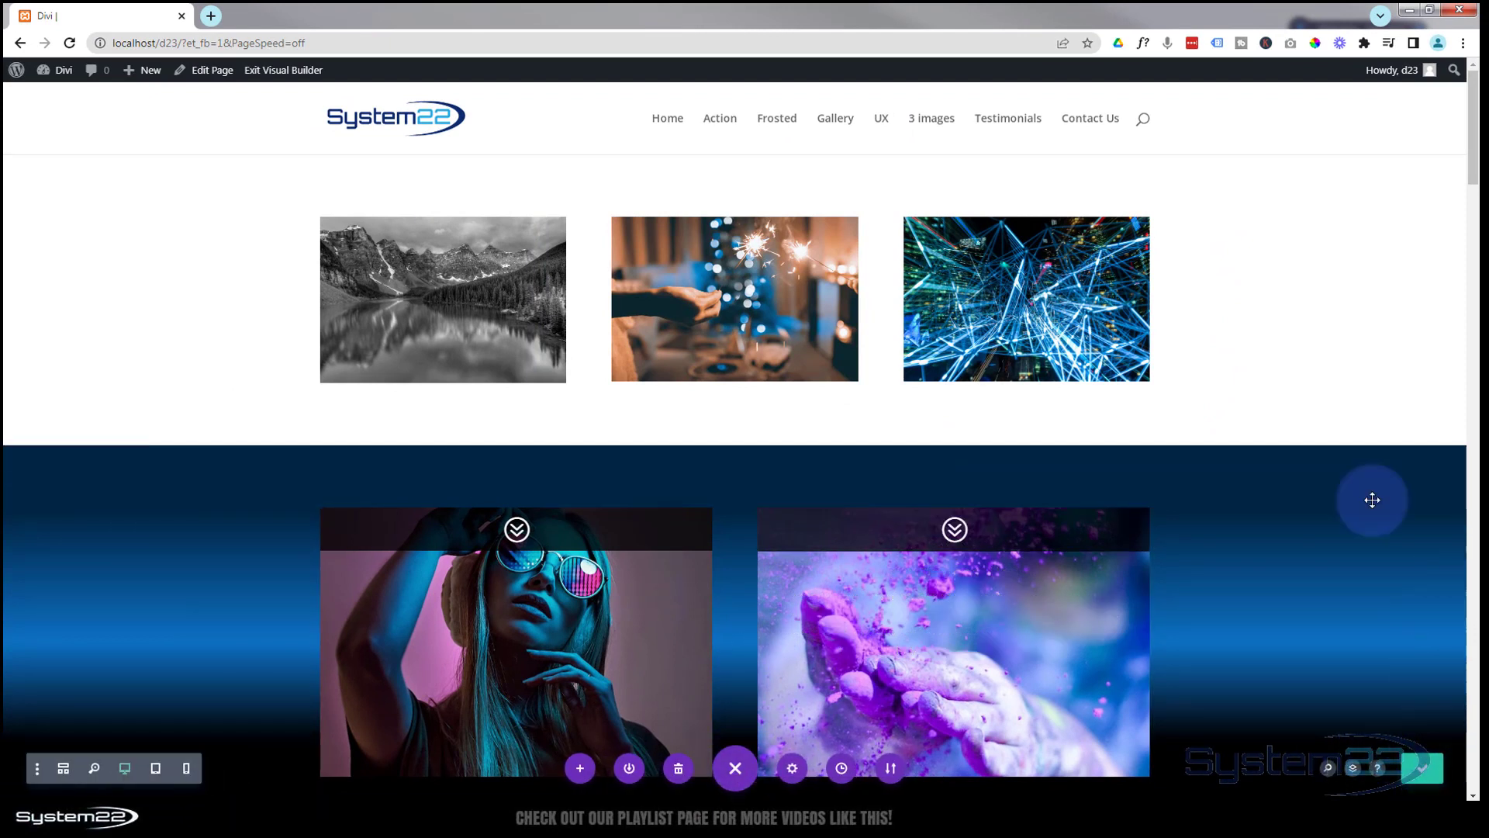
click(291, 71)
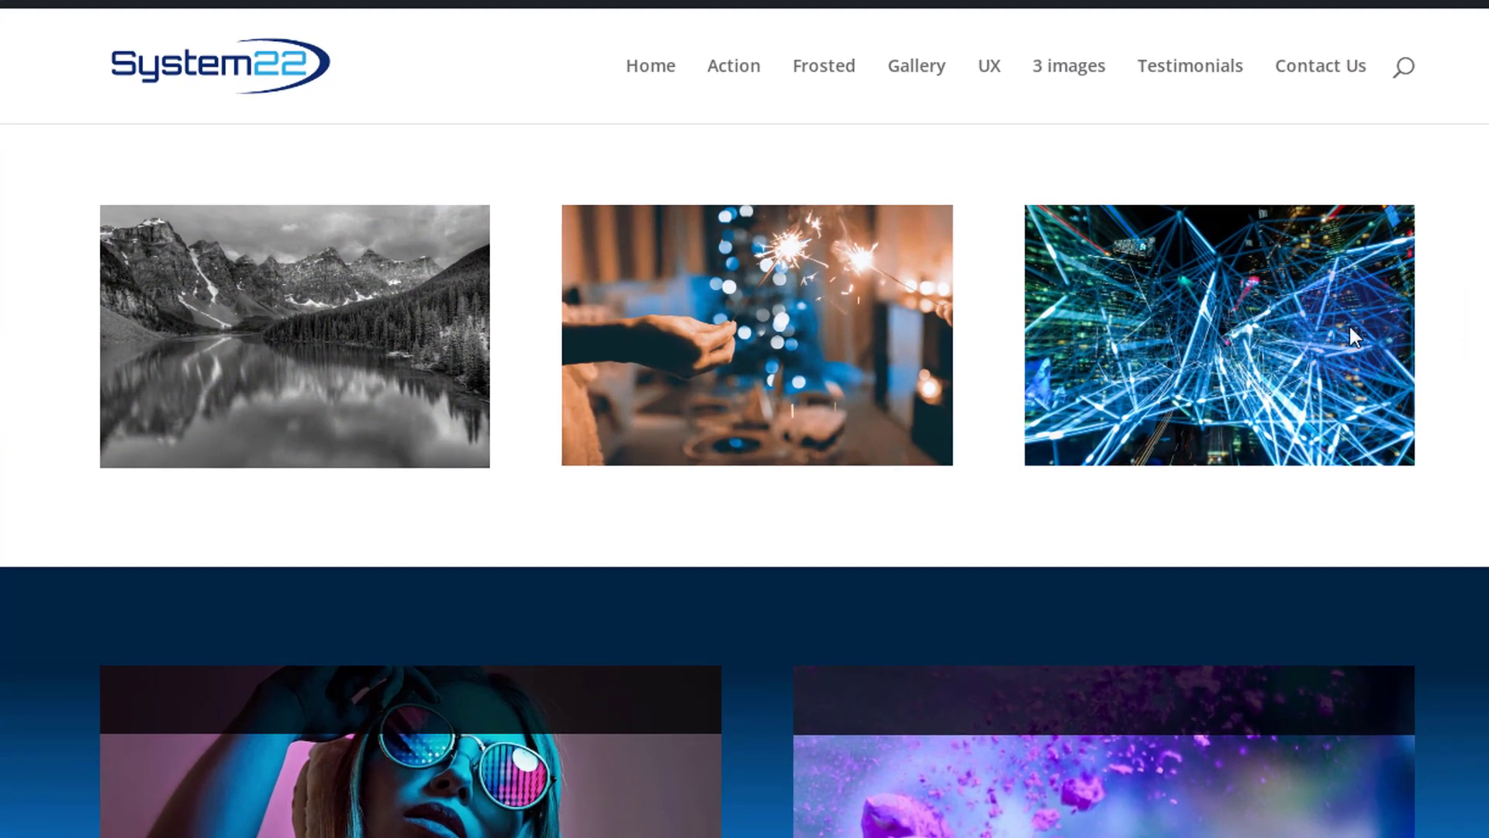
mouse_move(1320, 327)
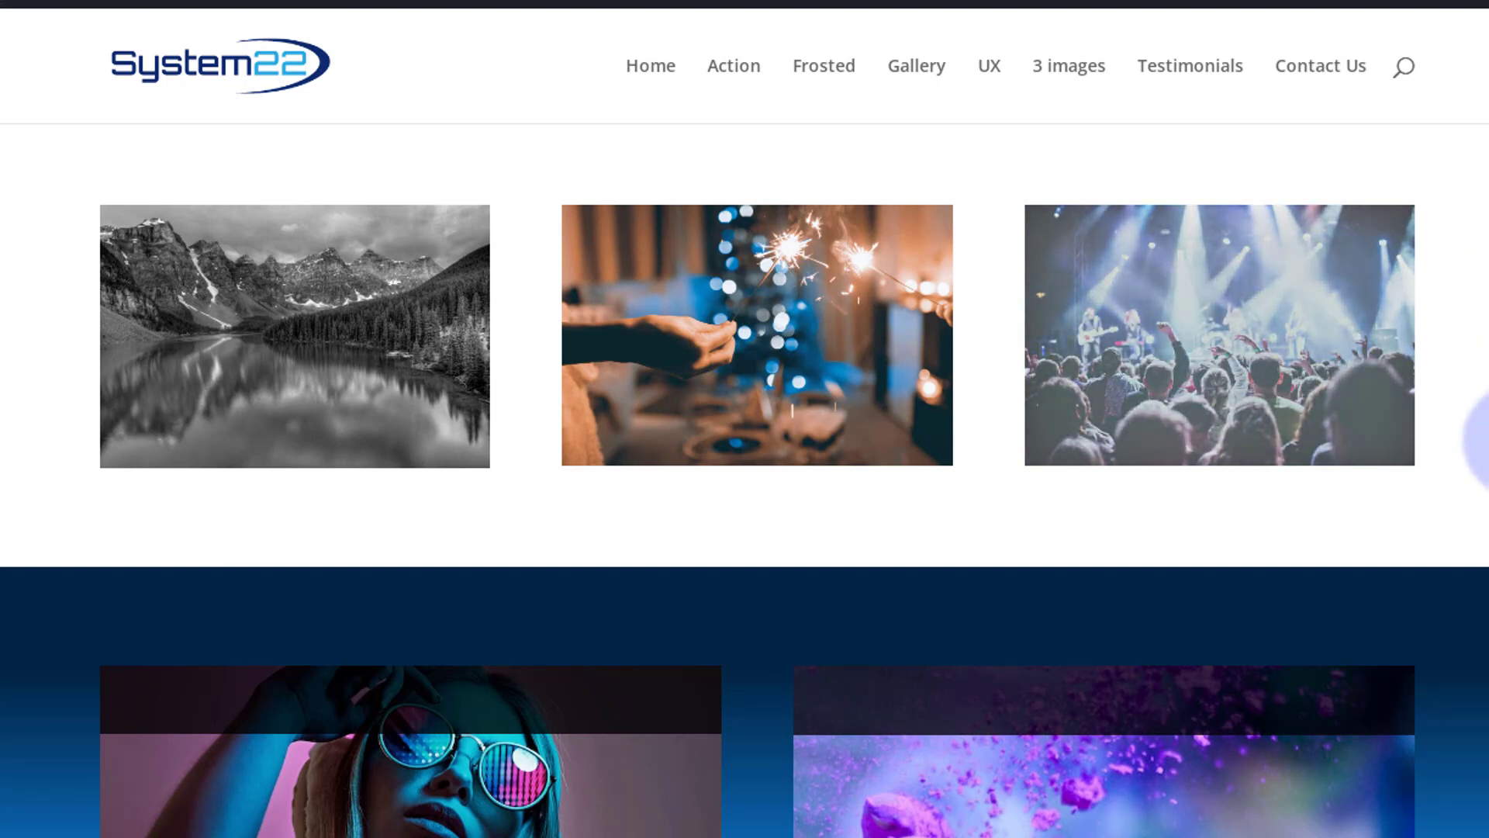
Open the sparkler image in its lightbox on the live page and close it again
scroll(1118, 522, up, 1)
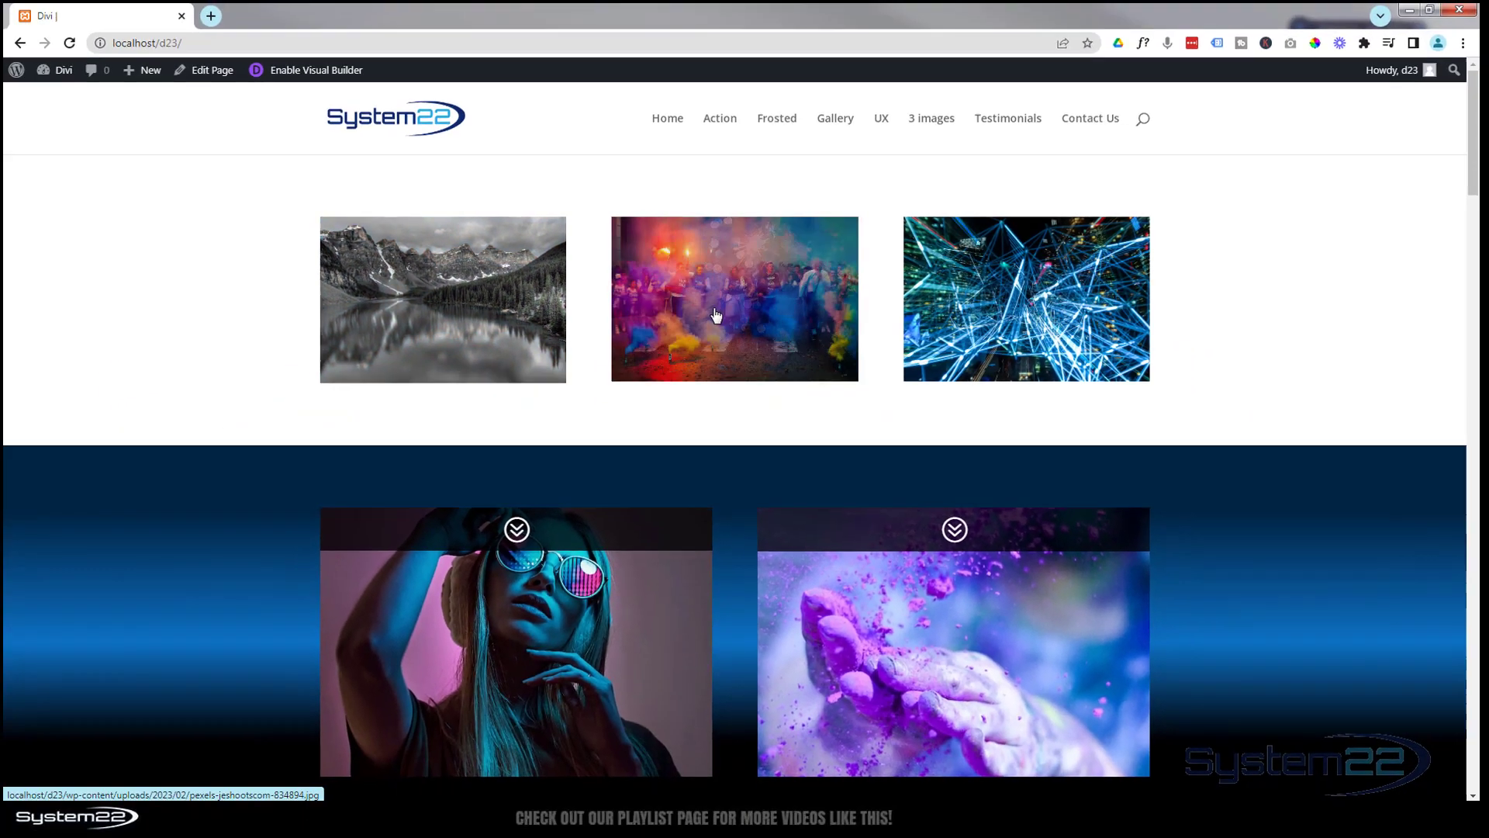
click(719, 341)
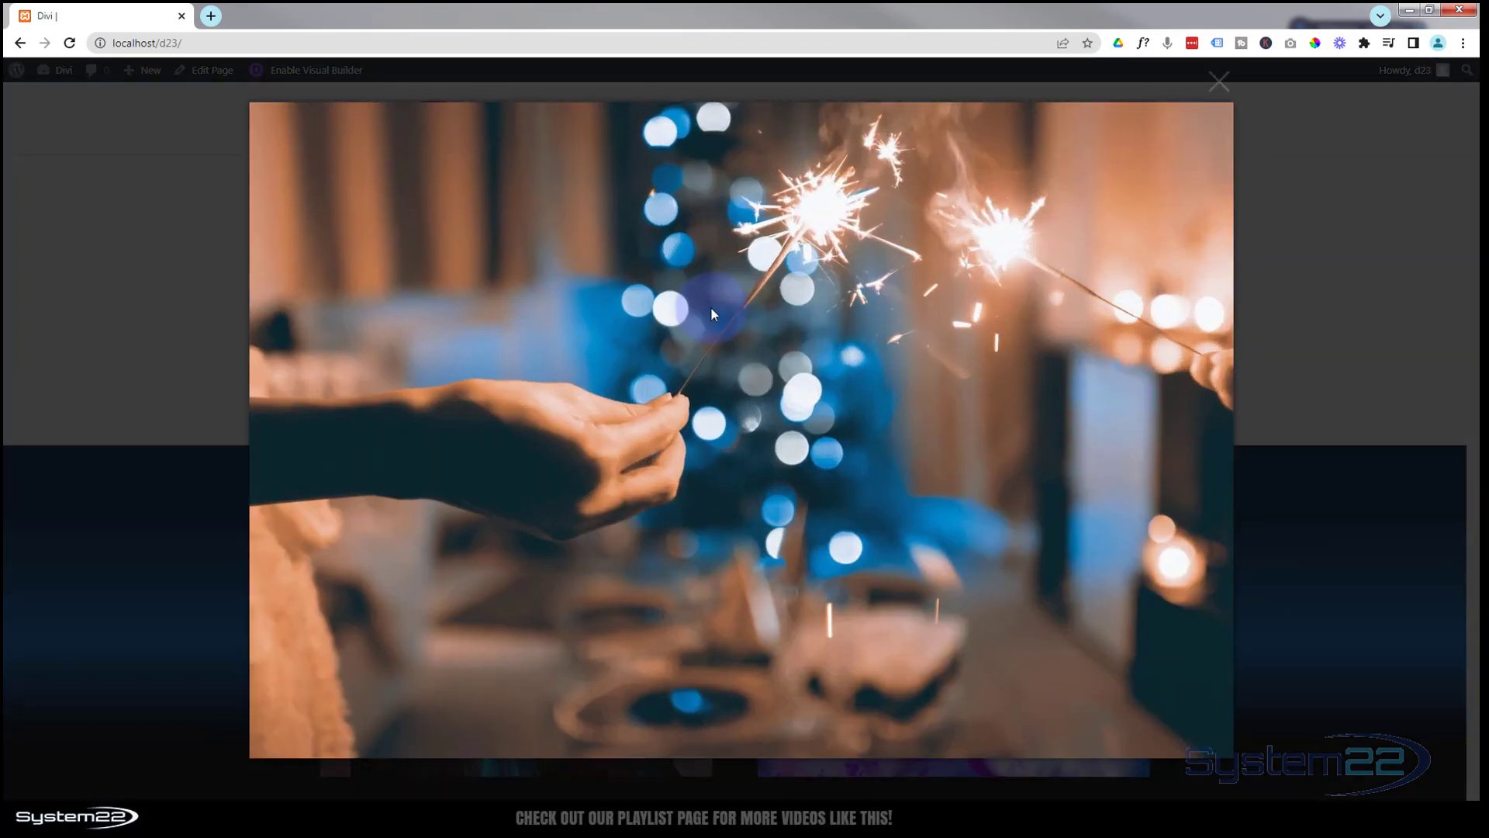
click(151, 263)
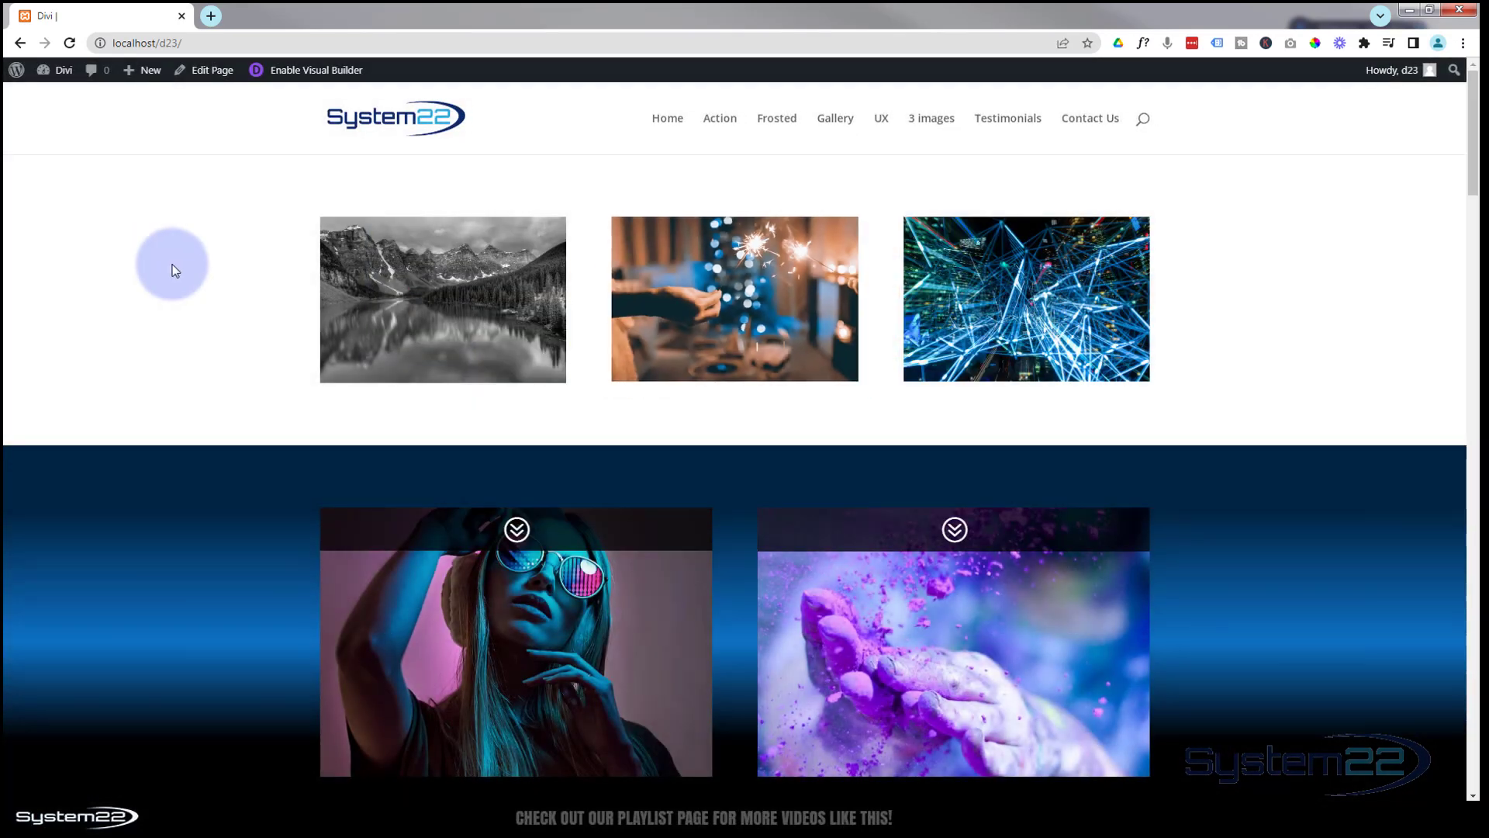